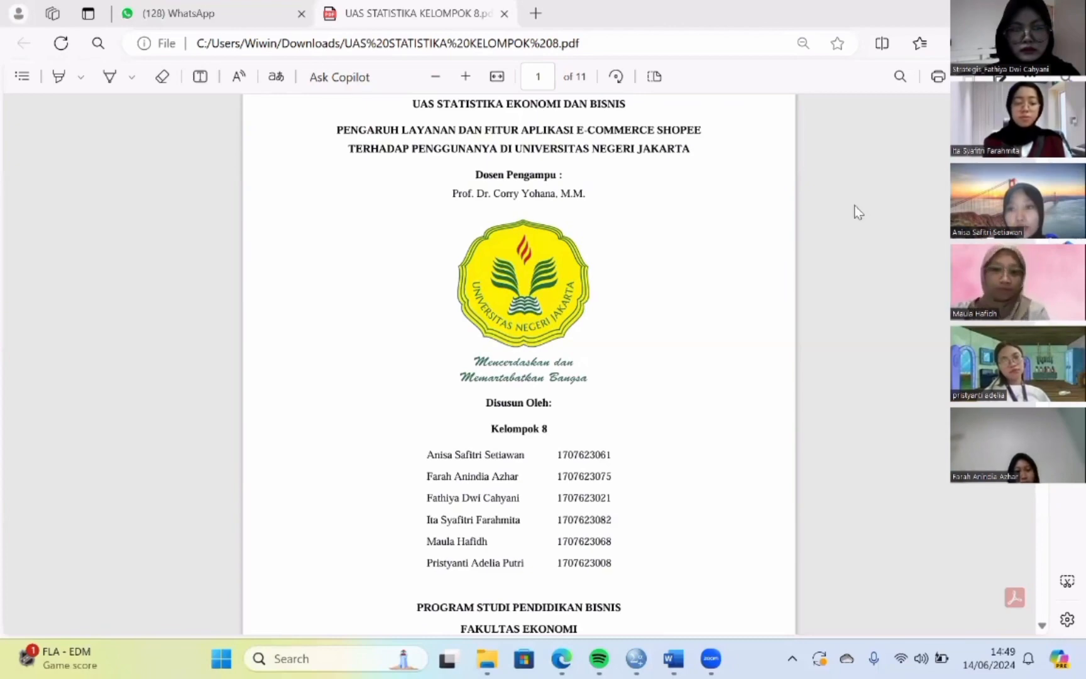
# - Read through the report's respondent data table and the five analysis questions that follow it
pyautogui.scroll(-6, 854, 204)
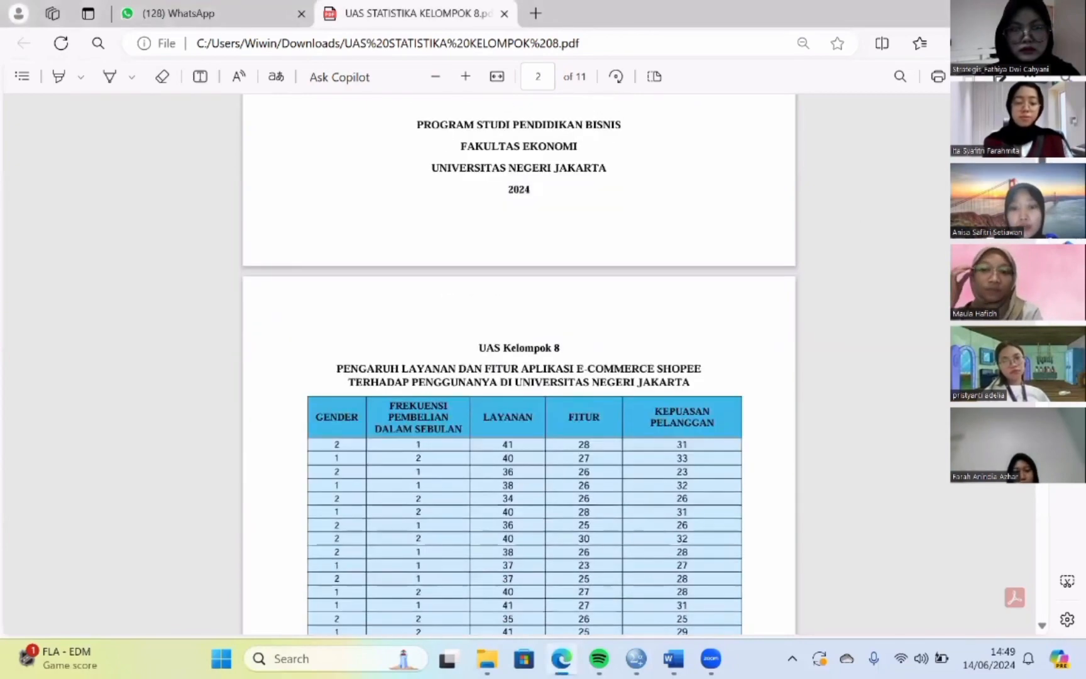
pyautogui.scroll(-4, 519, 365)
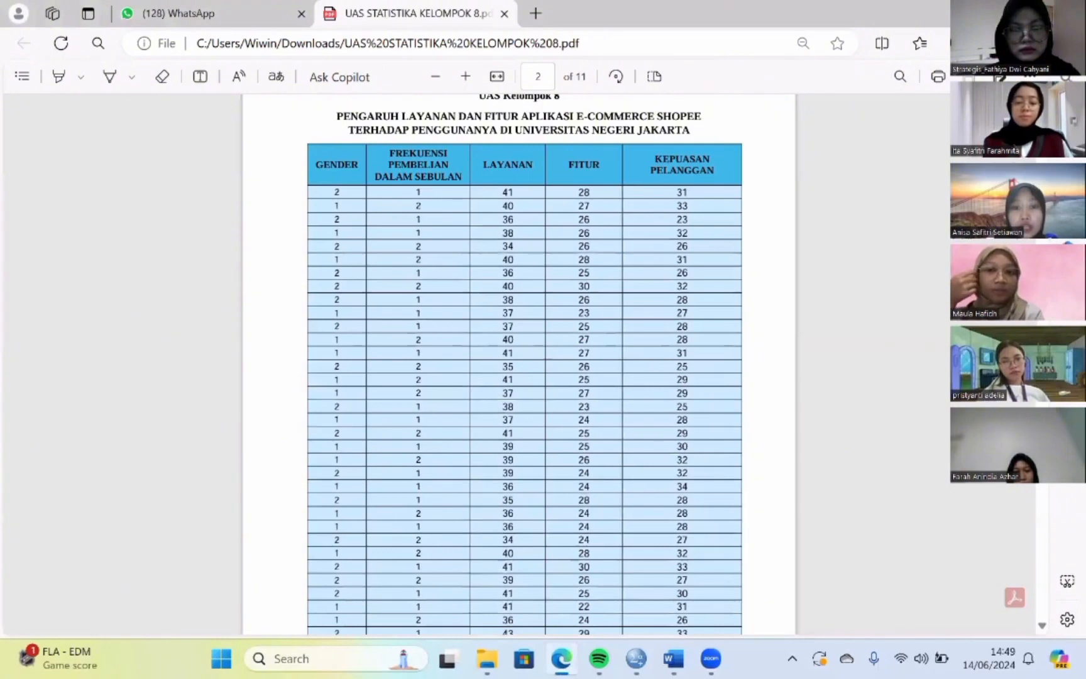
pyautogui.scroll(2, 525, 364)
pyautogui.scroll(-1, 525, 365)
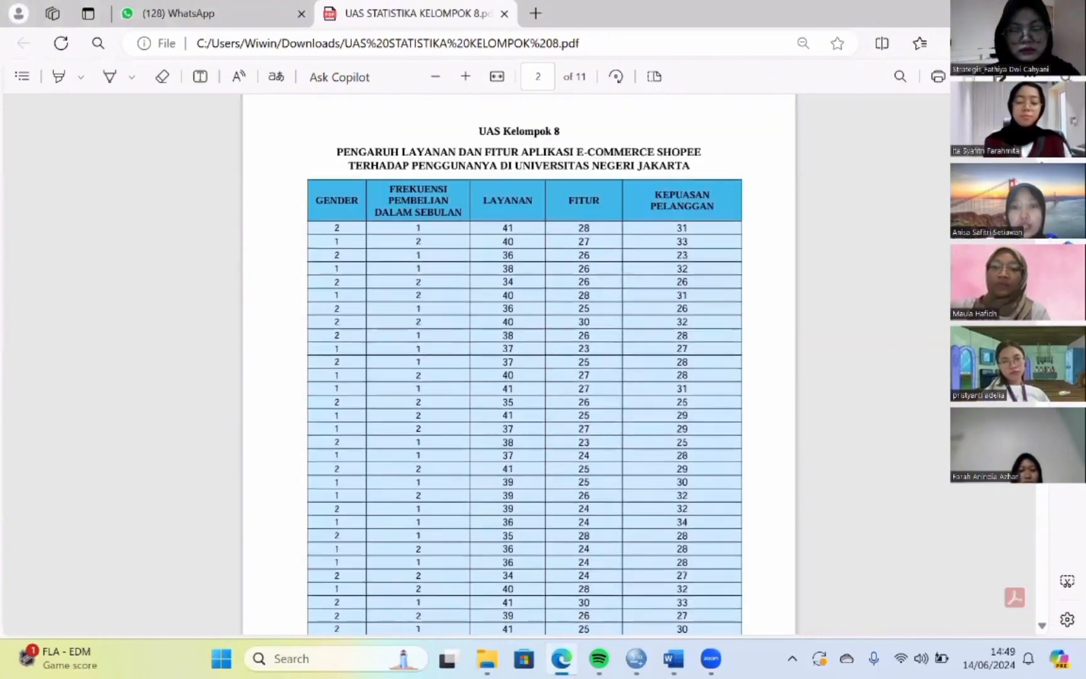
pyautogui.scroll(-1, 525, 365)
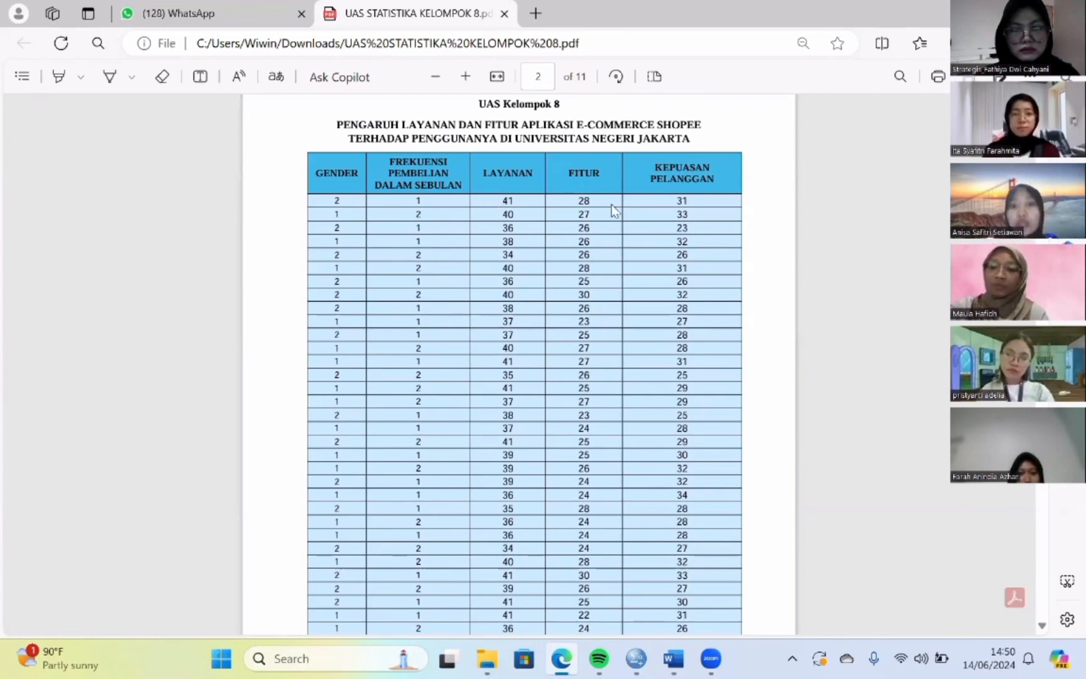
pyautogui.scroll(-5, 519, 365)
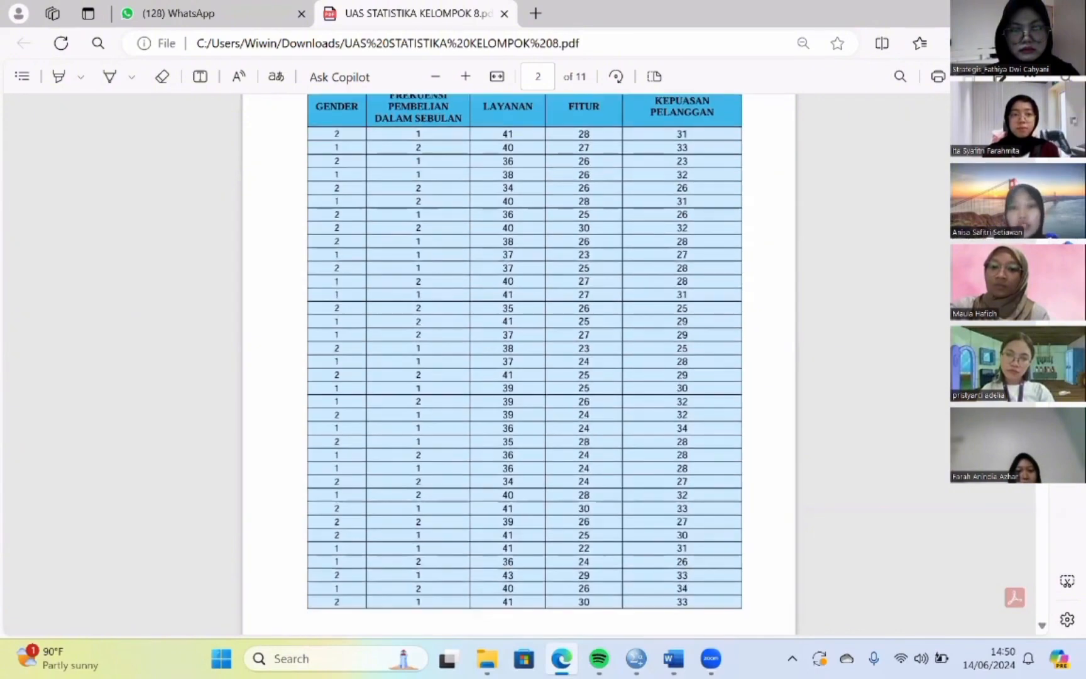
pyautogui.scroll(-12, 519, 365)
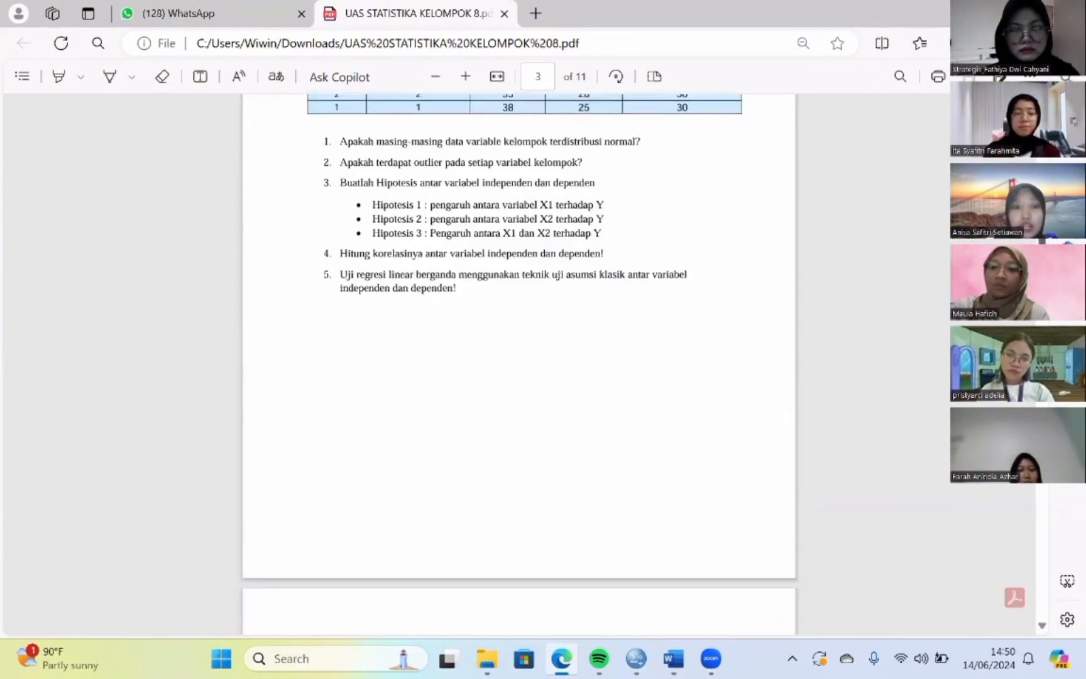
pyautogui.scroll(1, 475, 233)
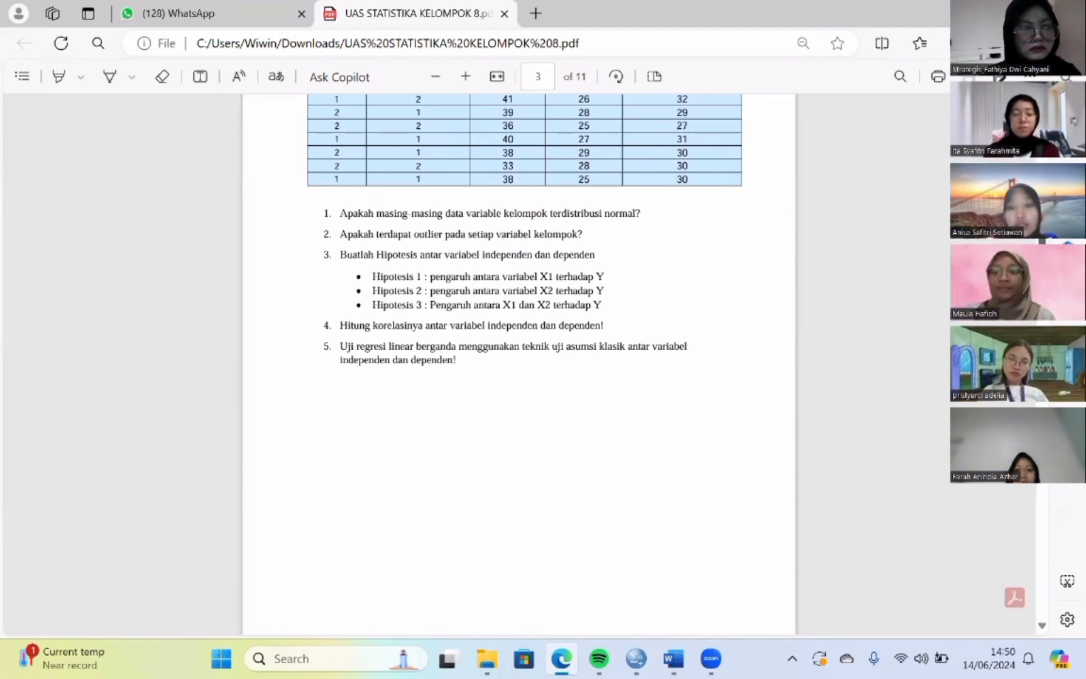
pyautogui.scroll(-3, 519, 364)
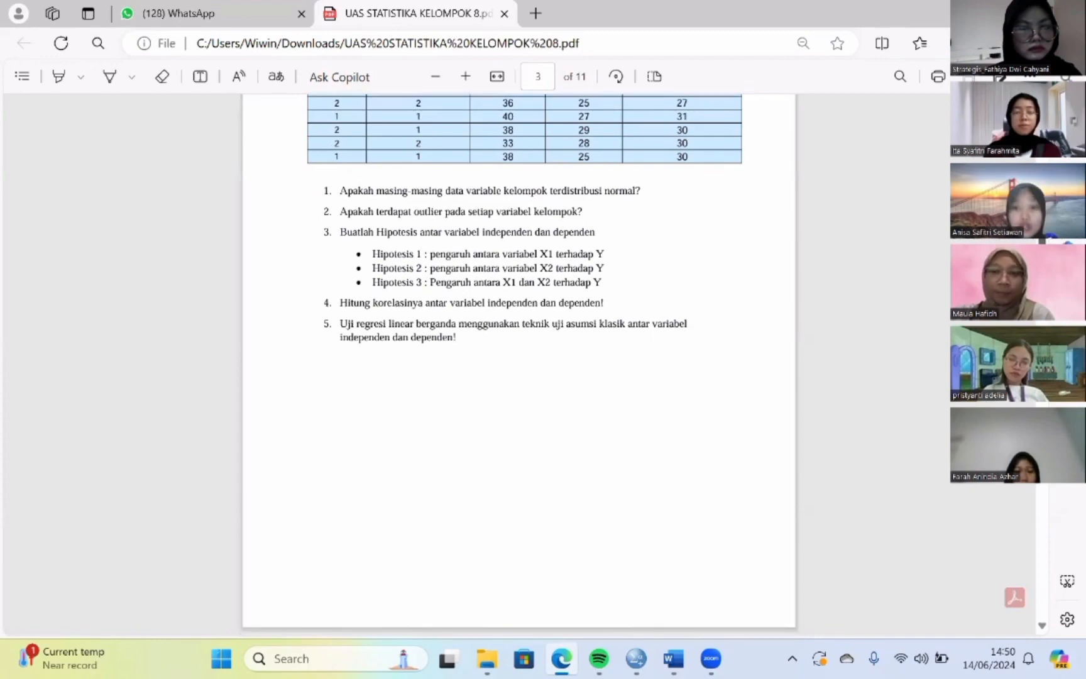
# - Show the Uji Normalitas section on page 4 of the report and enlarge the page by two zoom levels
pyautogui.scroll(-6, 519, 365)
pyautogui.scroll(1, 518, 364)
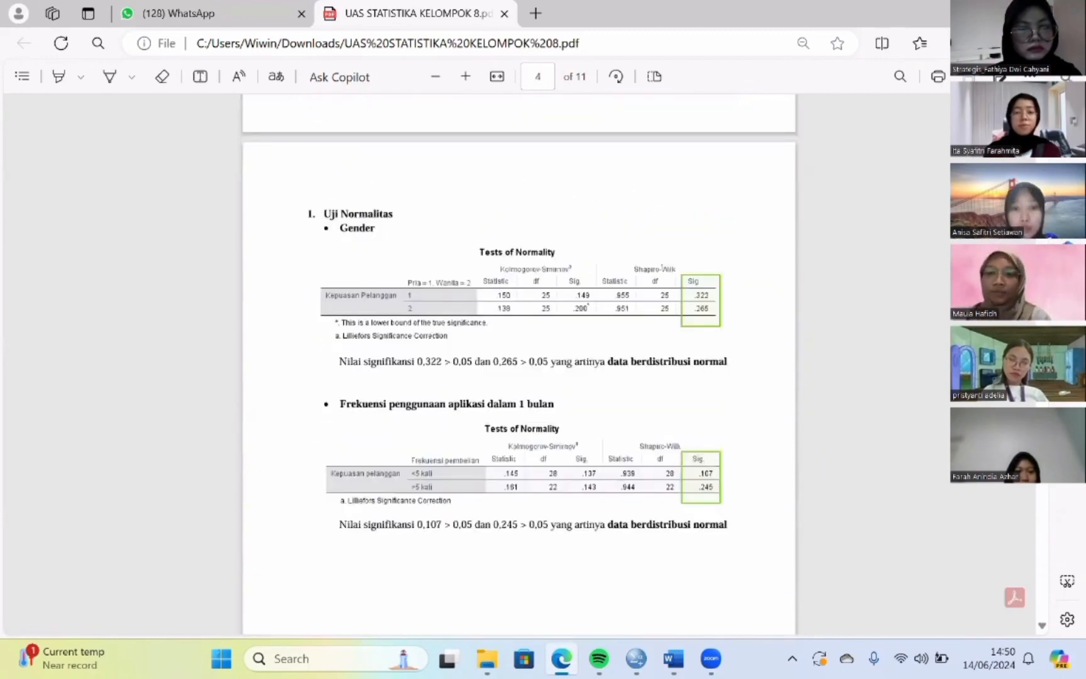
pyautogui.click(465, 77)
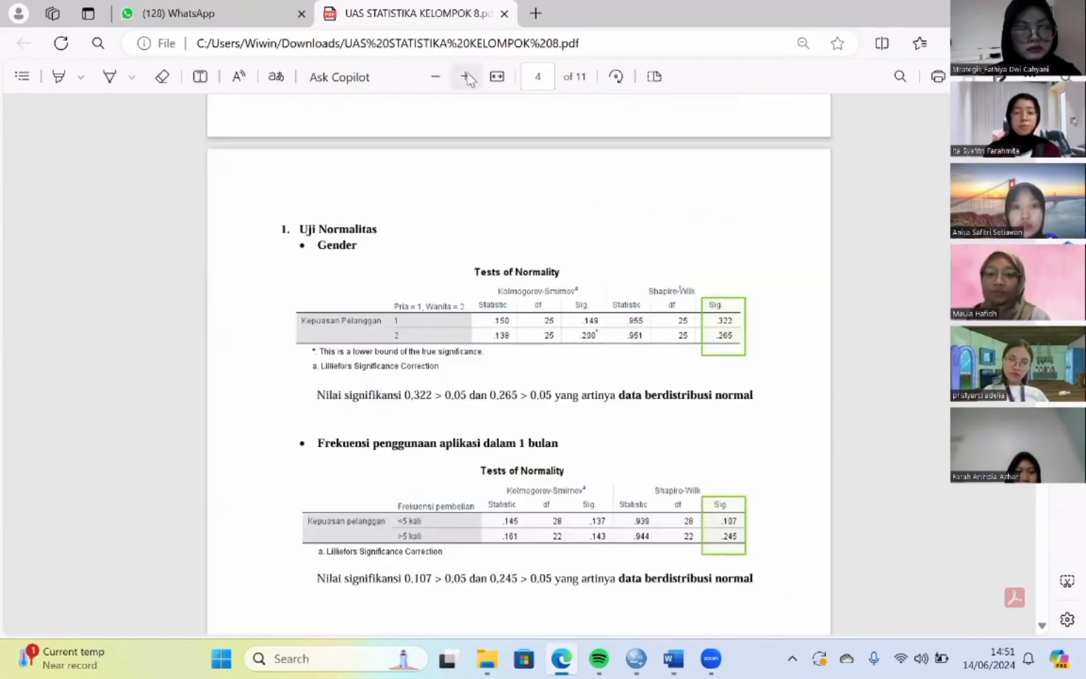
pyautogui.click(467, 77)
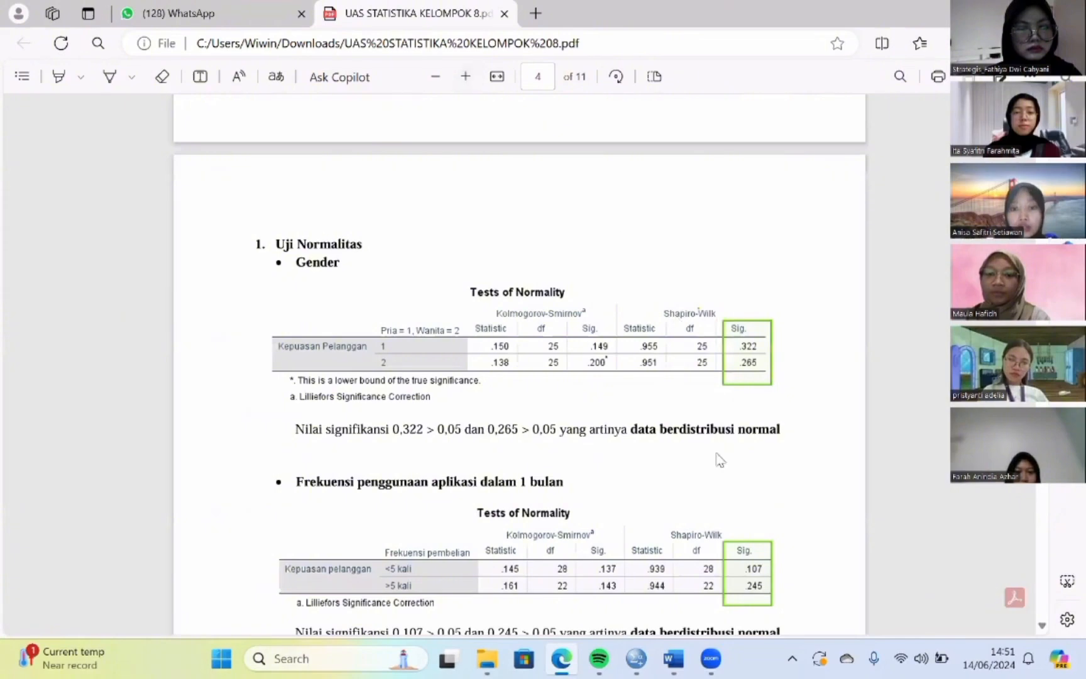
# - Switch to SPSS Statistics and review the variable definitions, including LAYANAN_X1, the application features and KEPUASAN_Y, then return to the data
pyautogui.click(637, 658)
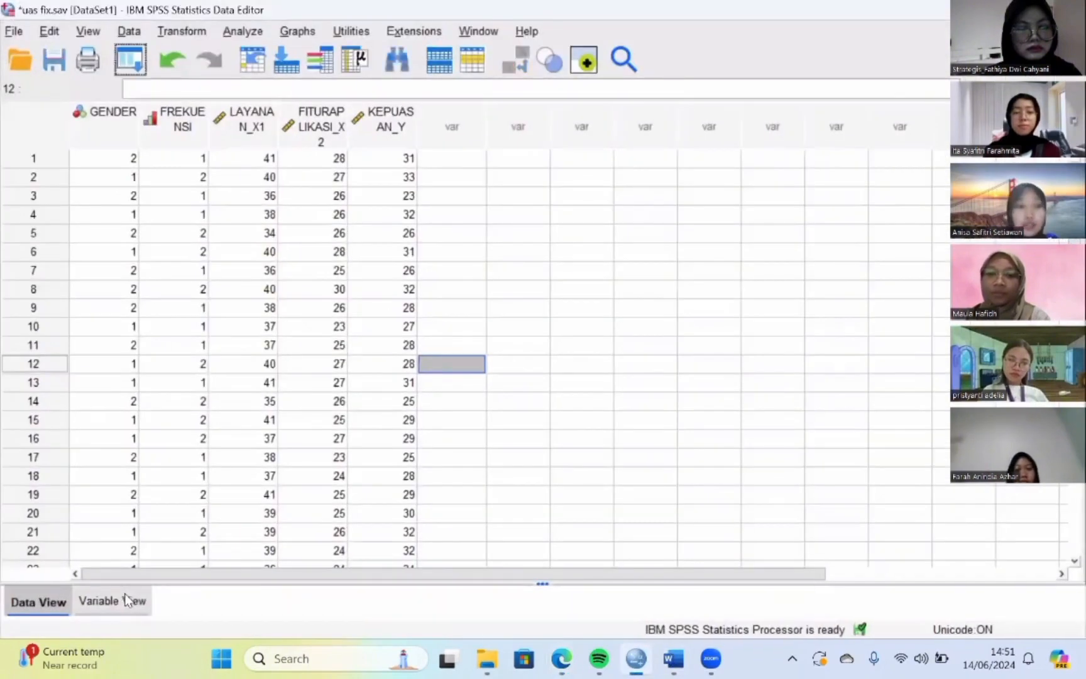
pyautogui.click(133, 599)
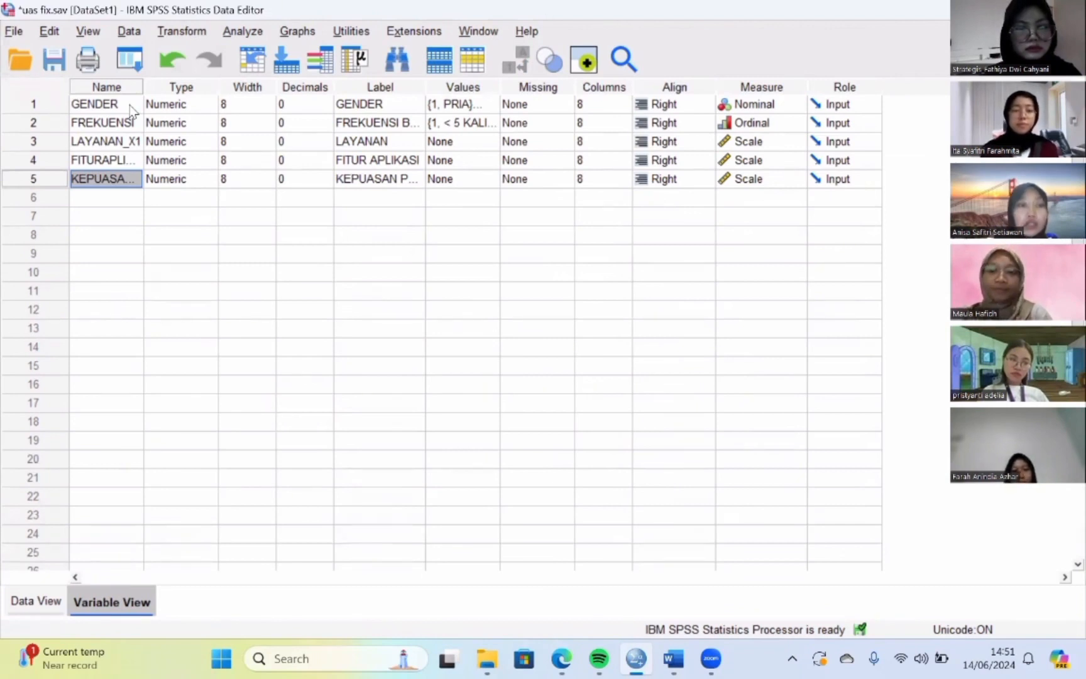
pyautogui.click(132, 143)
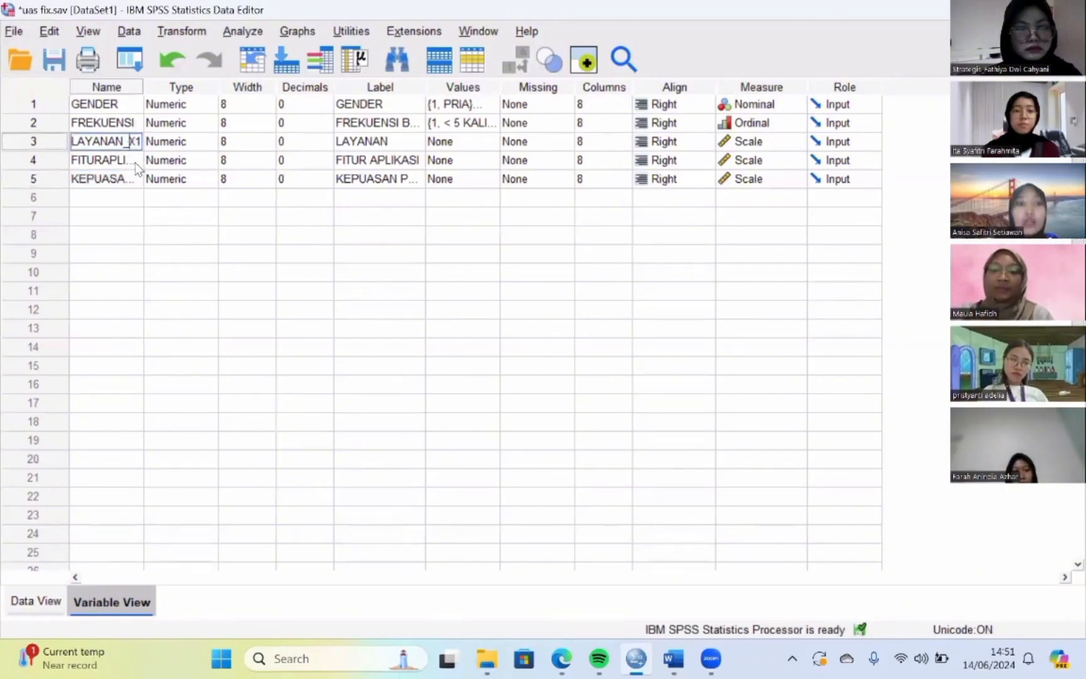
pyautogui.click(133, 161)
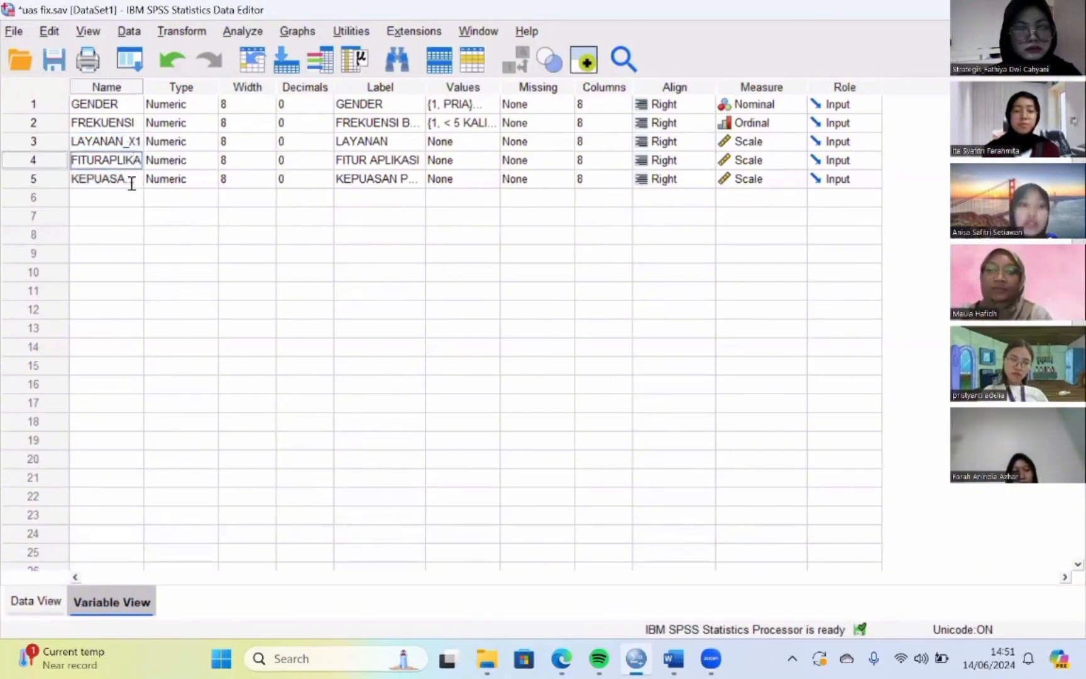
pyautogui.click(132, 182)
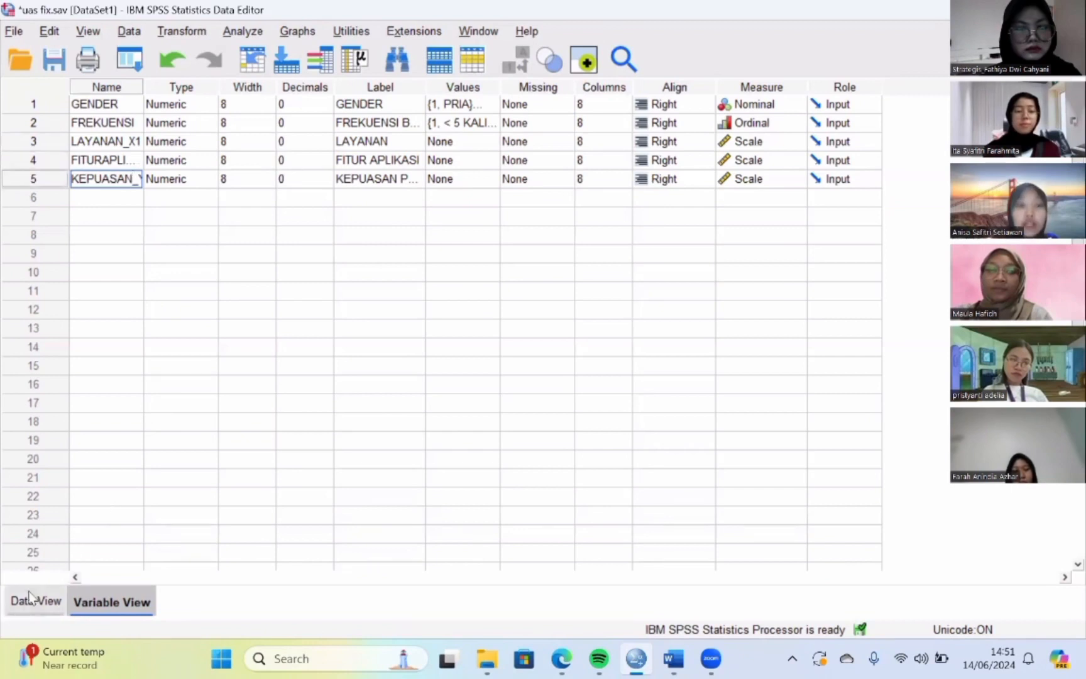
pyautogui.hotkey('ctrl', 't')
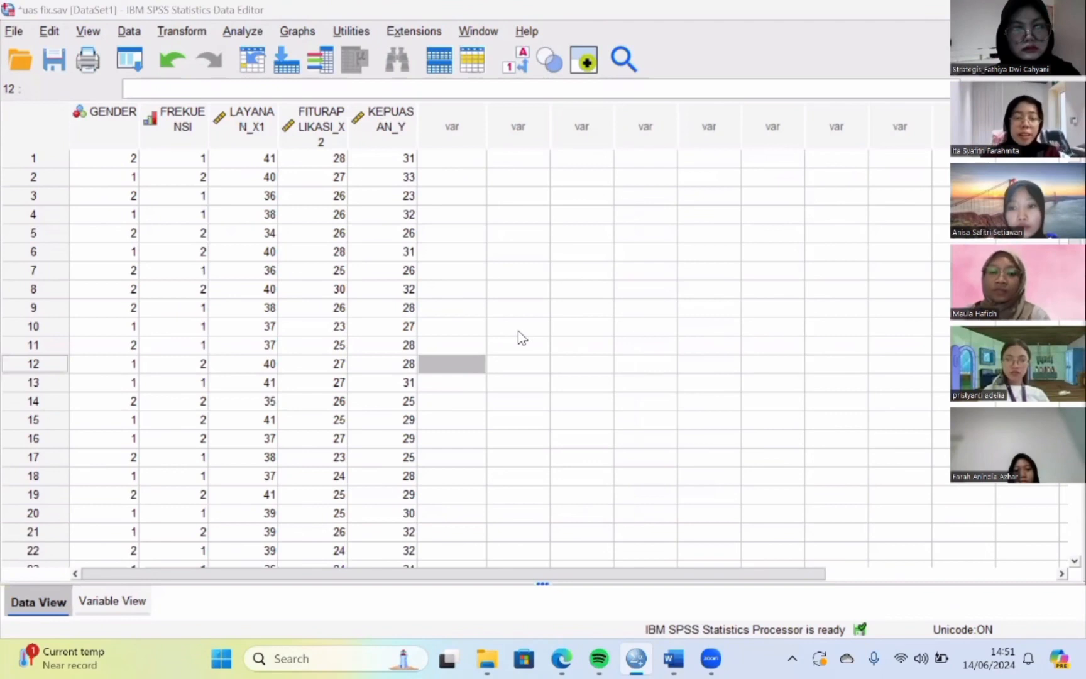
# - Set up an Explore analysis with KEPUASAN PENGGUNA as the dependent variable and GENDER and FREKUENSI as factors
pyautogui.click(249, 37)
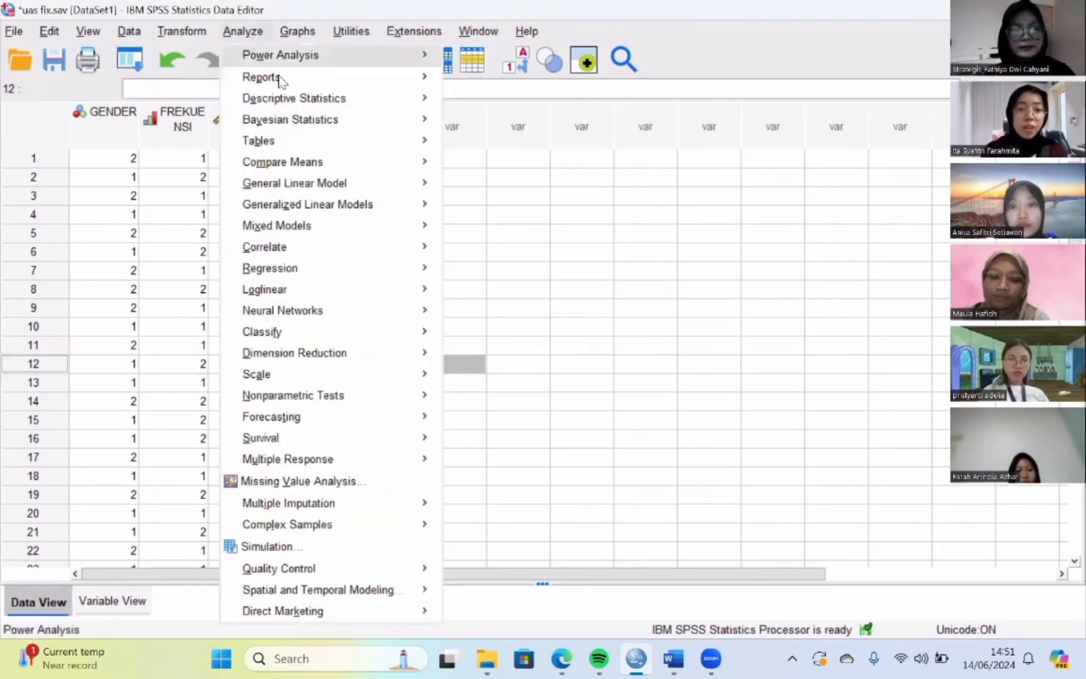
pyautogui.moveTo(371, 168)
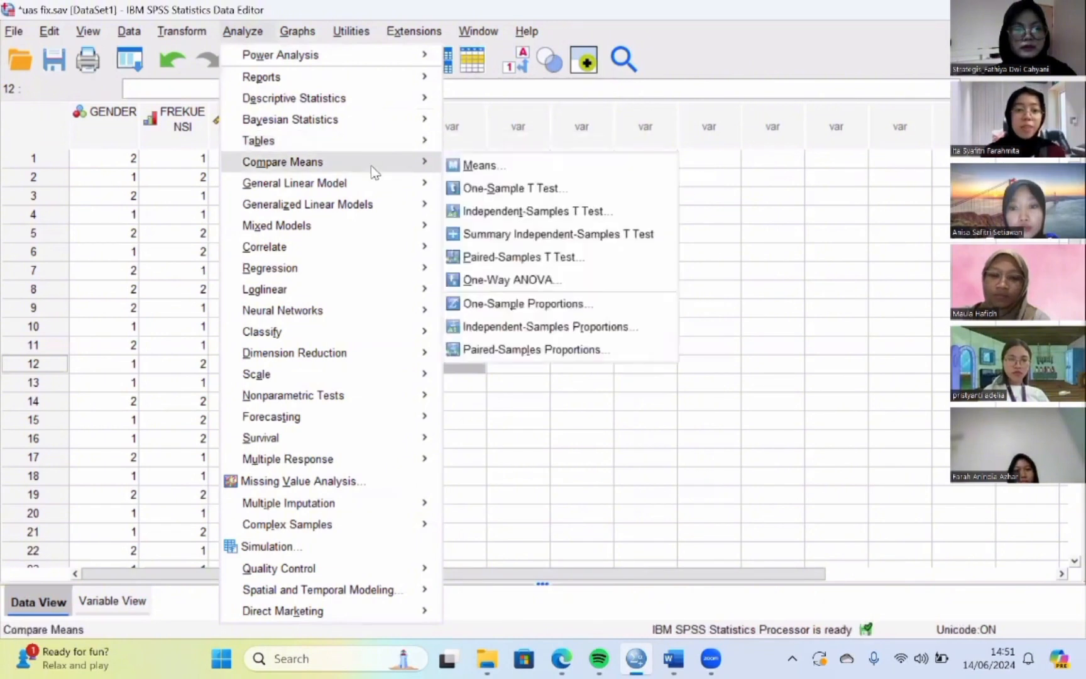
pyautogui.moveTo(415, 103)
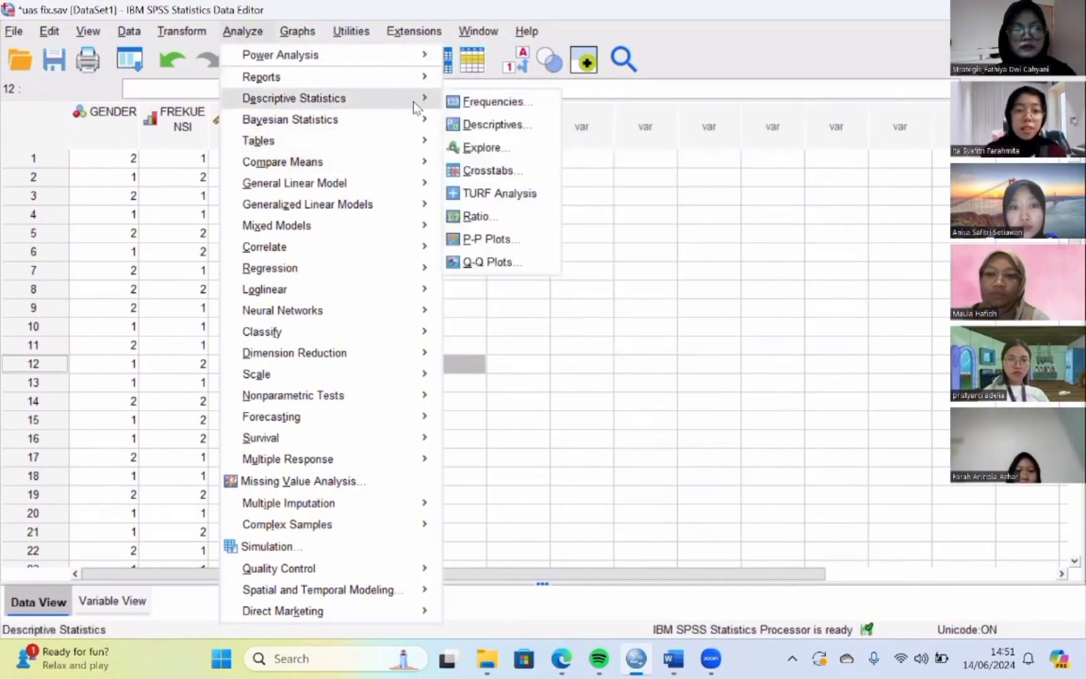
pyautogui.click(497, 151)
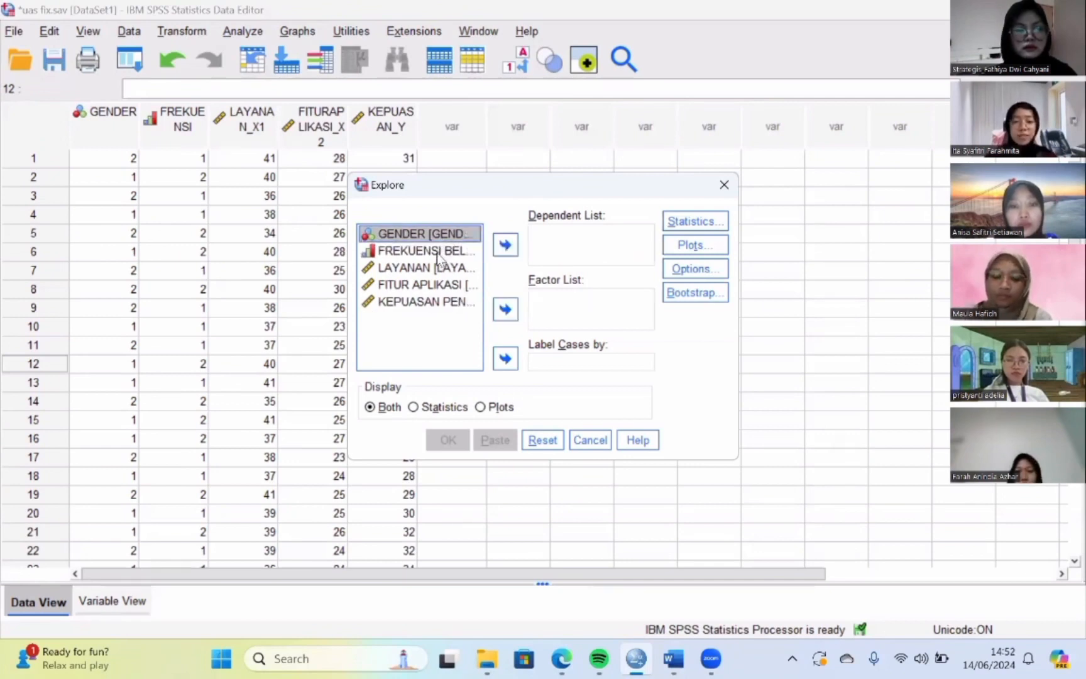
pyautogui.click(510, 315)
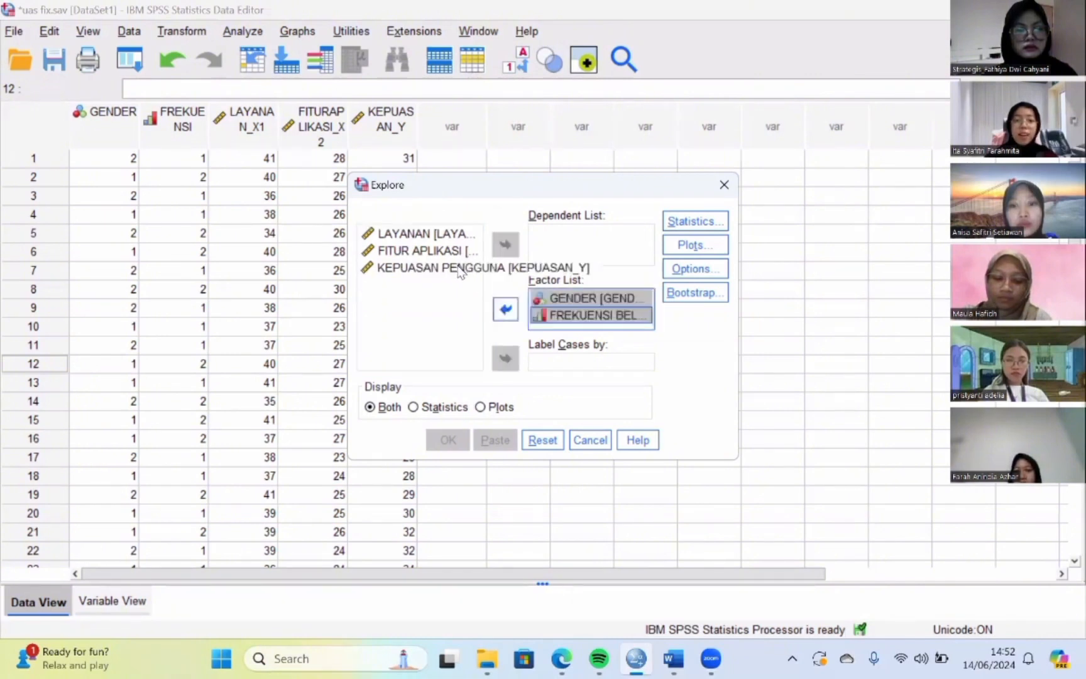
pyautogui.click(459, 270)
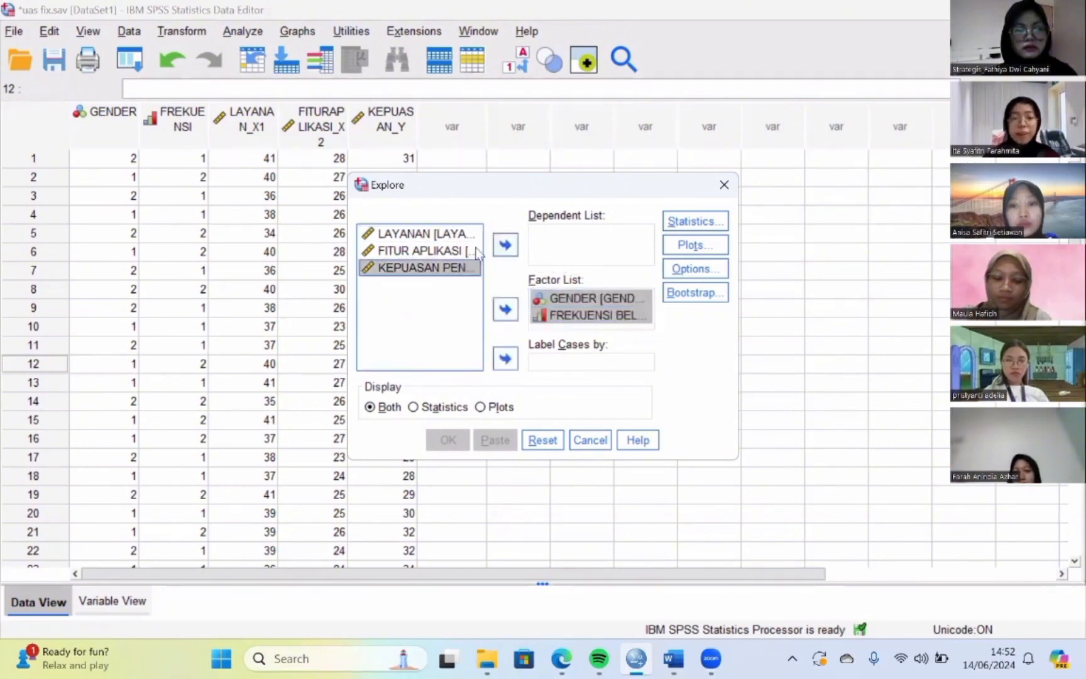
pyautogui.click(511, 244)
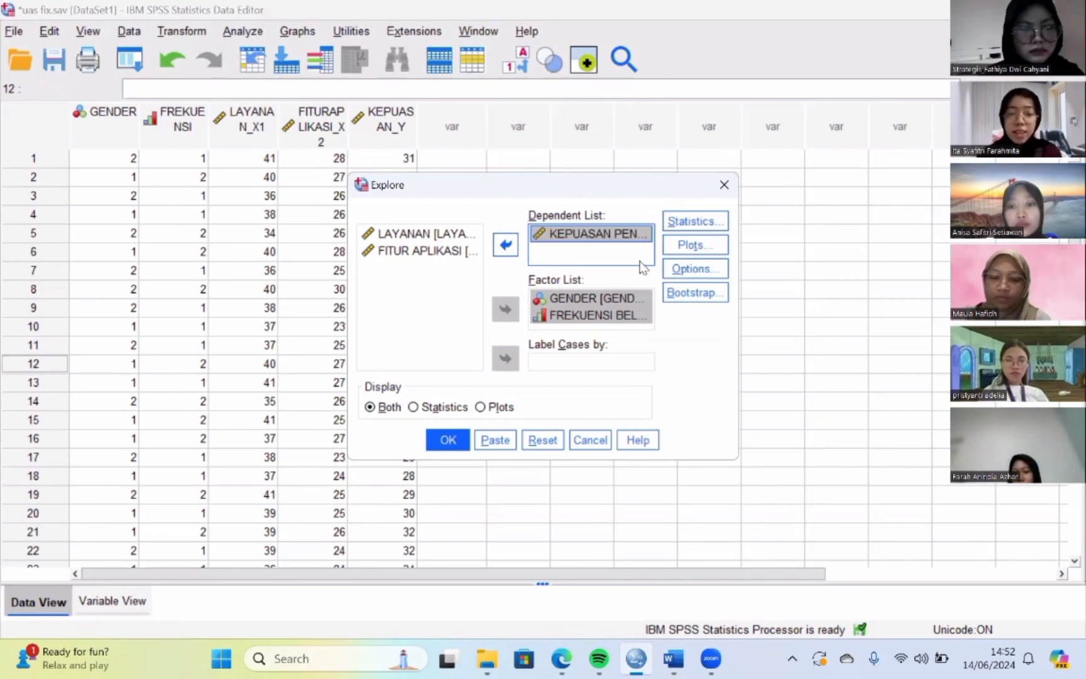
# - Keep Descriptives with a 95% confidence interval, enable normality plots with tests, and run the Explore analysis
pyautogui.click(681, 229)
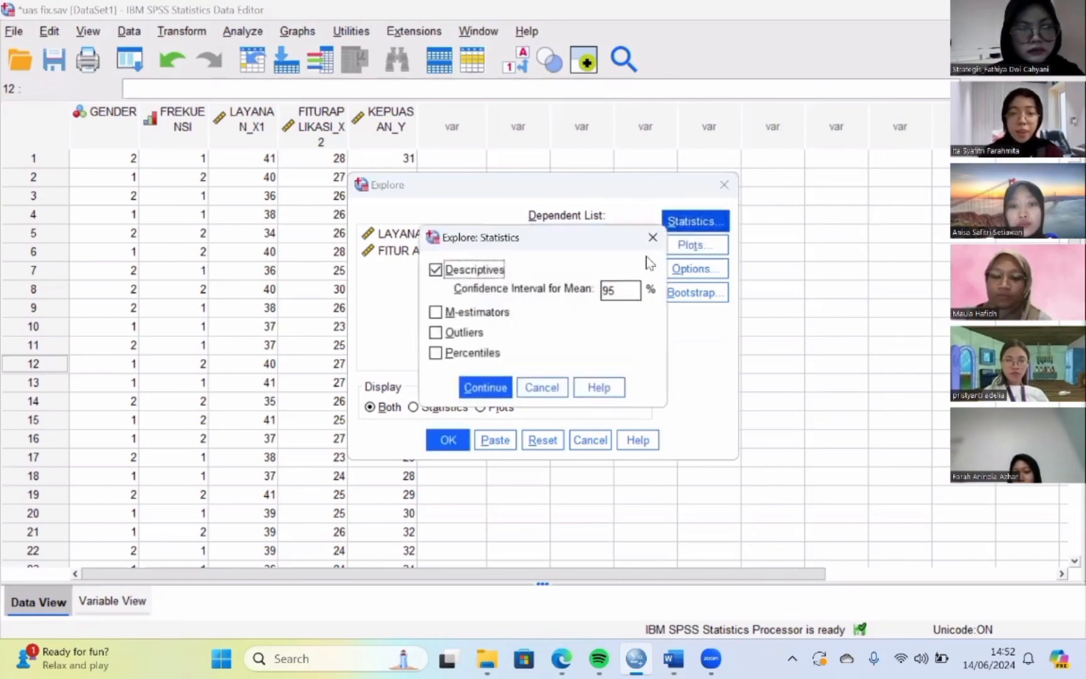
pyautogui.click(485, 387)
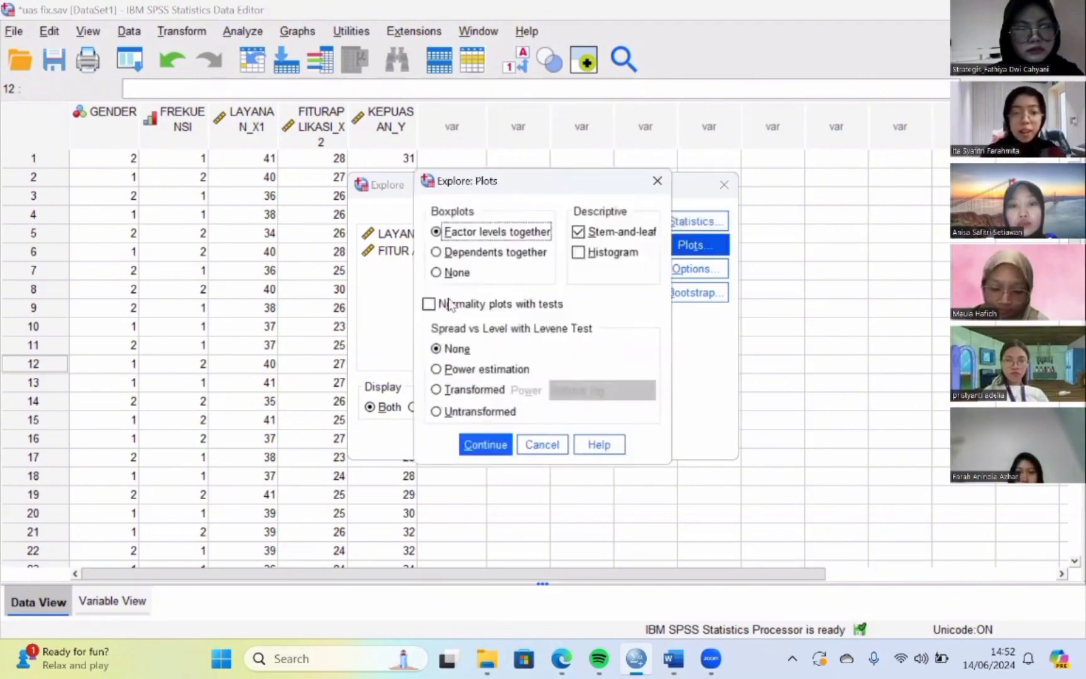
pyautogui.click(428, 304)
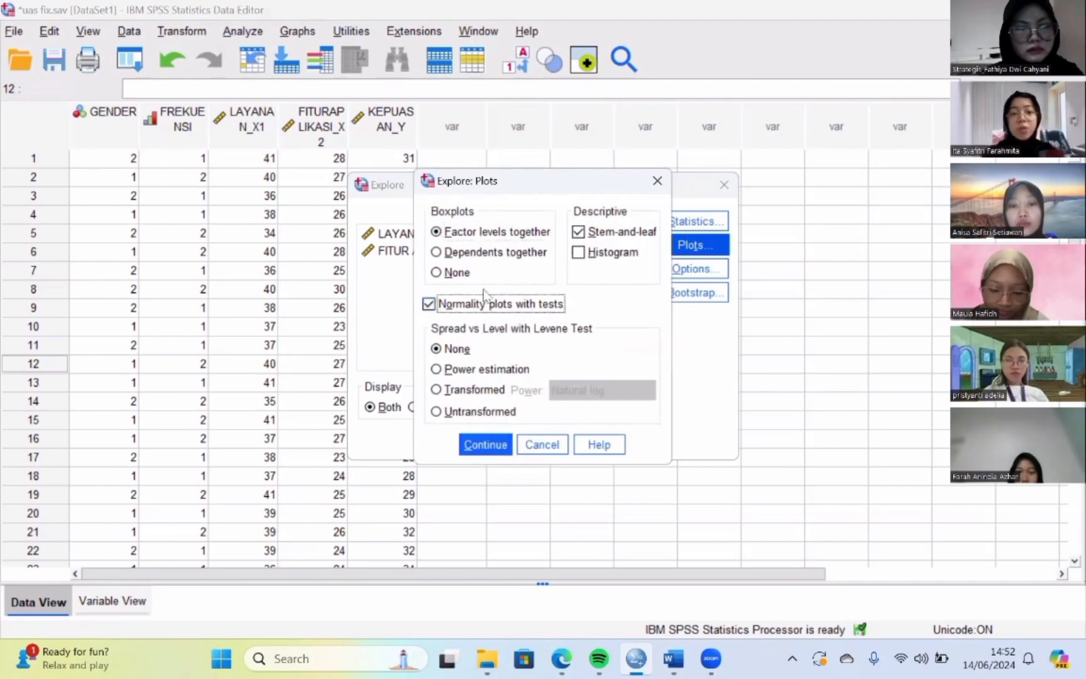
pyautogui.click(500, 450)
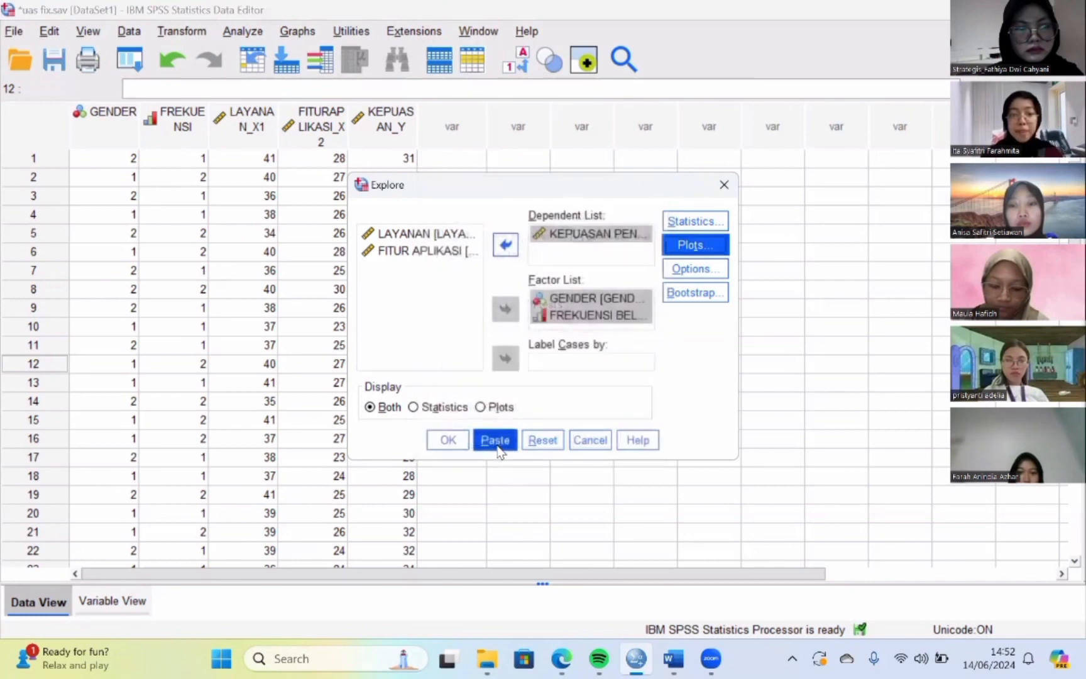
pyautogui.click(463, 446)
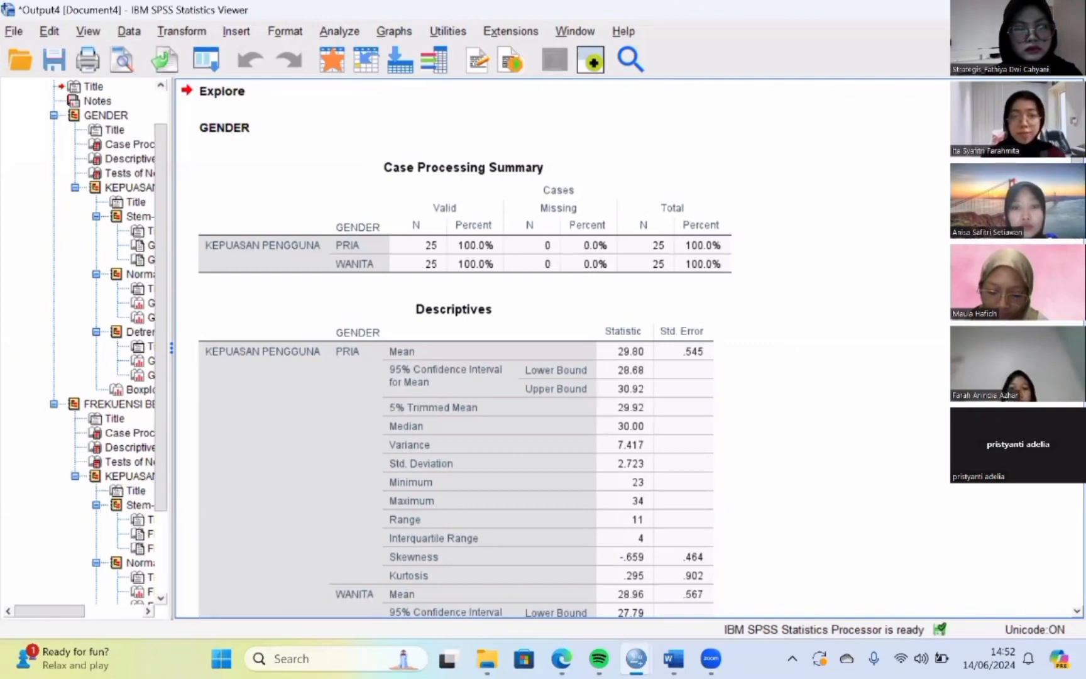
# - Examine the Tests of Normality table for KEPUASAN PENGGUNA by GENDER in the output
pyautogui.scroll(-4, 453, 346)
pyautogui.scroll(-15, 453, 346)
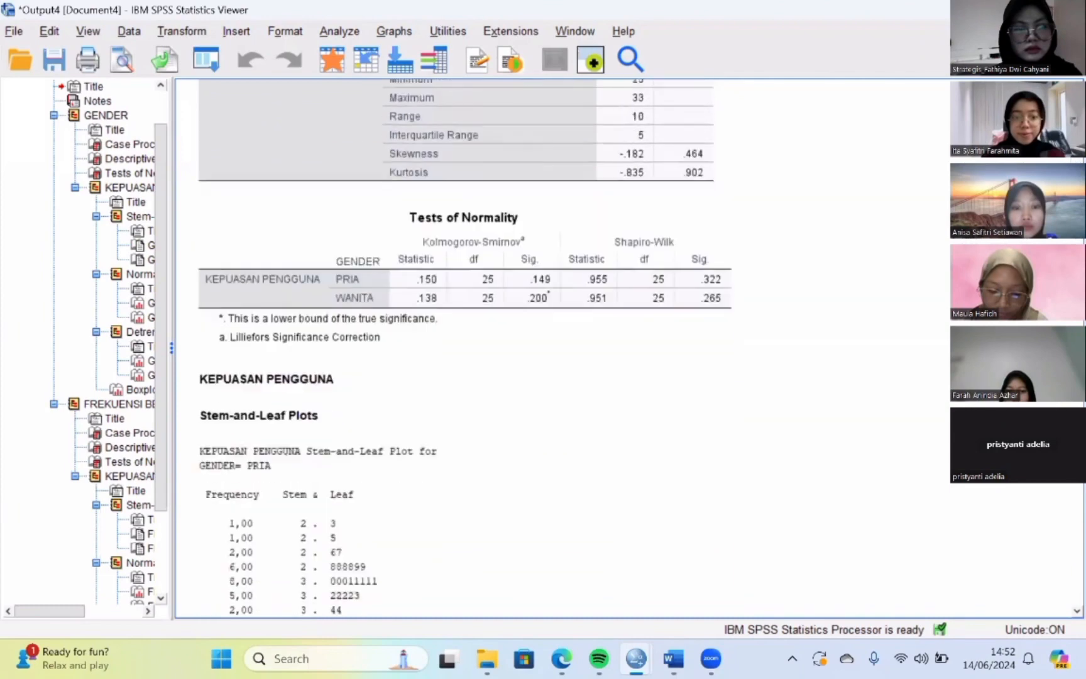
pyautogui.click(701, 213)
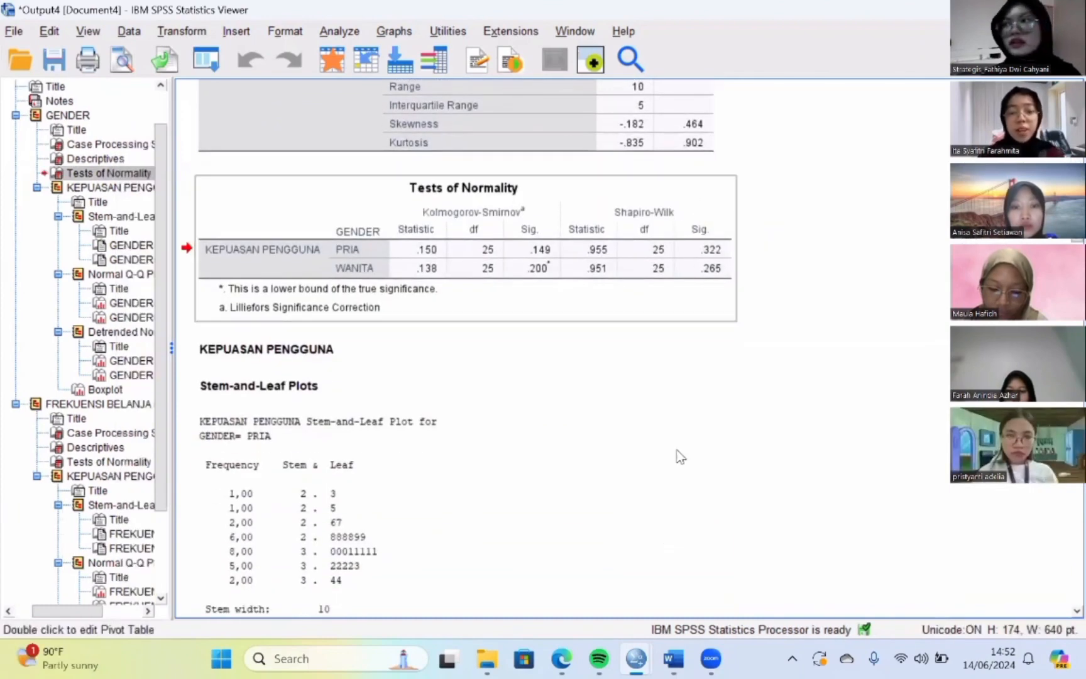
pyautogui.click(664, 550)
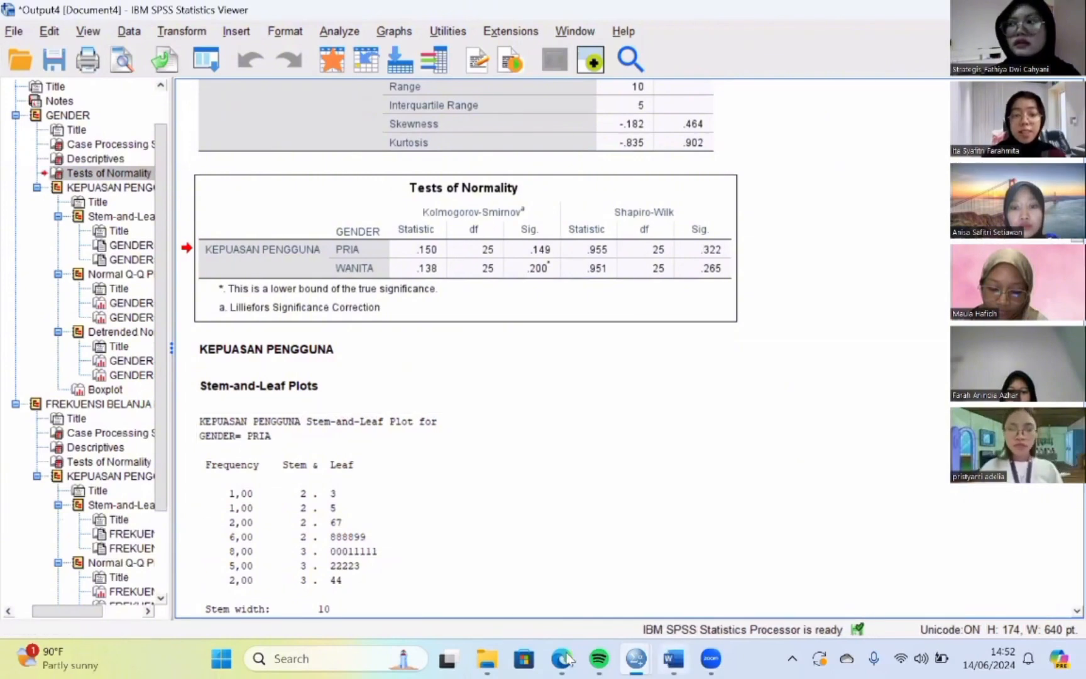
# - Switch to the PDF report in Edge and review its normality results for gender and purchase frequency
pyautogui.moveTo(564, 658)
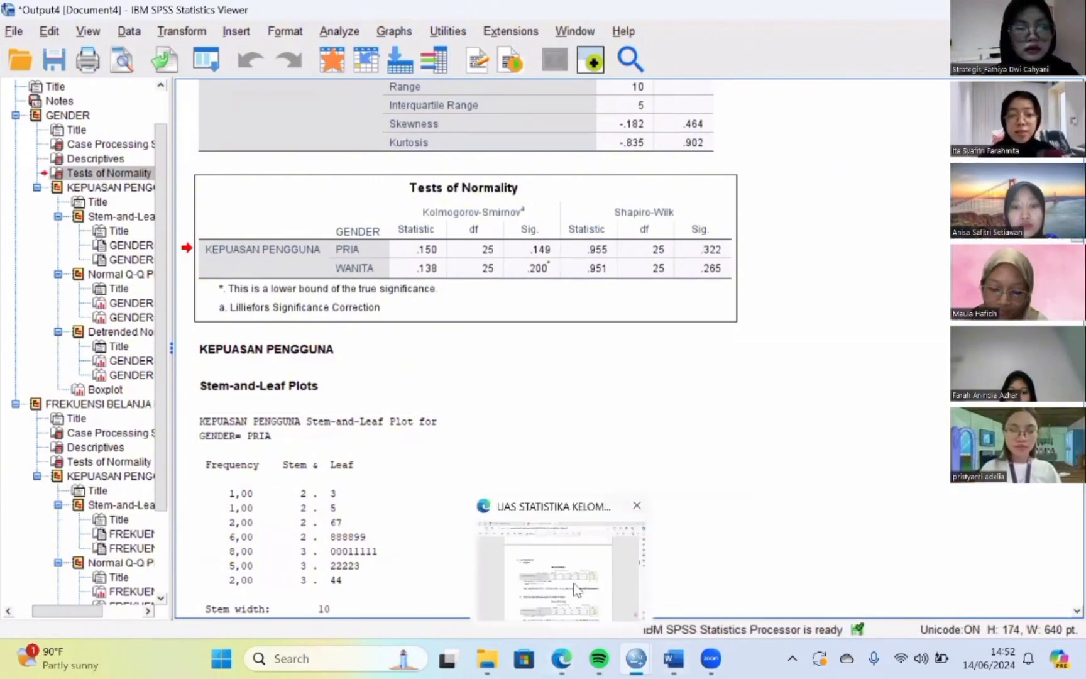
pyautogui.click(589, 510)
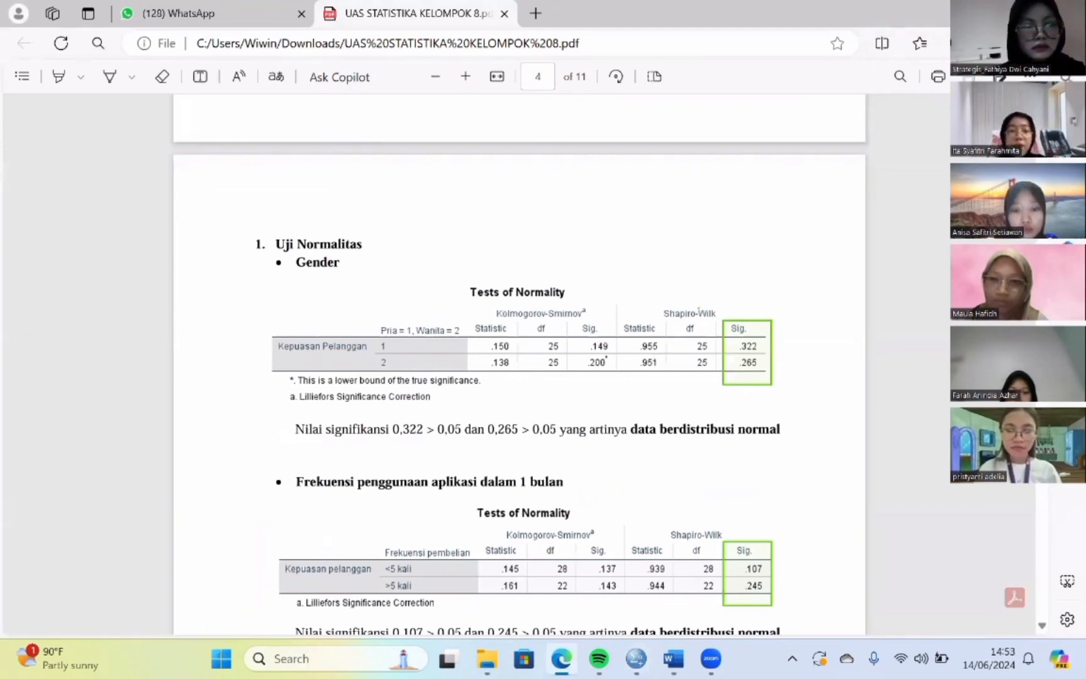
pyautogui.scroll(-1, 519, 377)
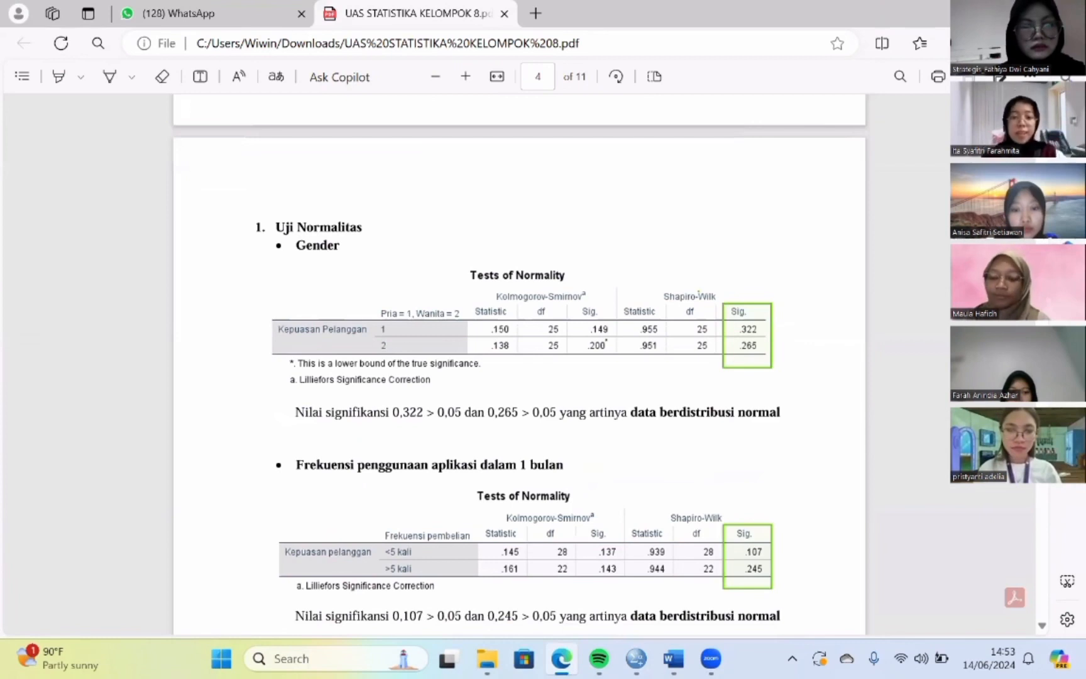
# - Read on in the PDF report from the normality results to the Uji Outlier section with the gender boxplots
pyautogui.scroll(-1, 519, 378)
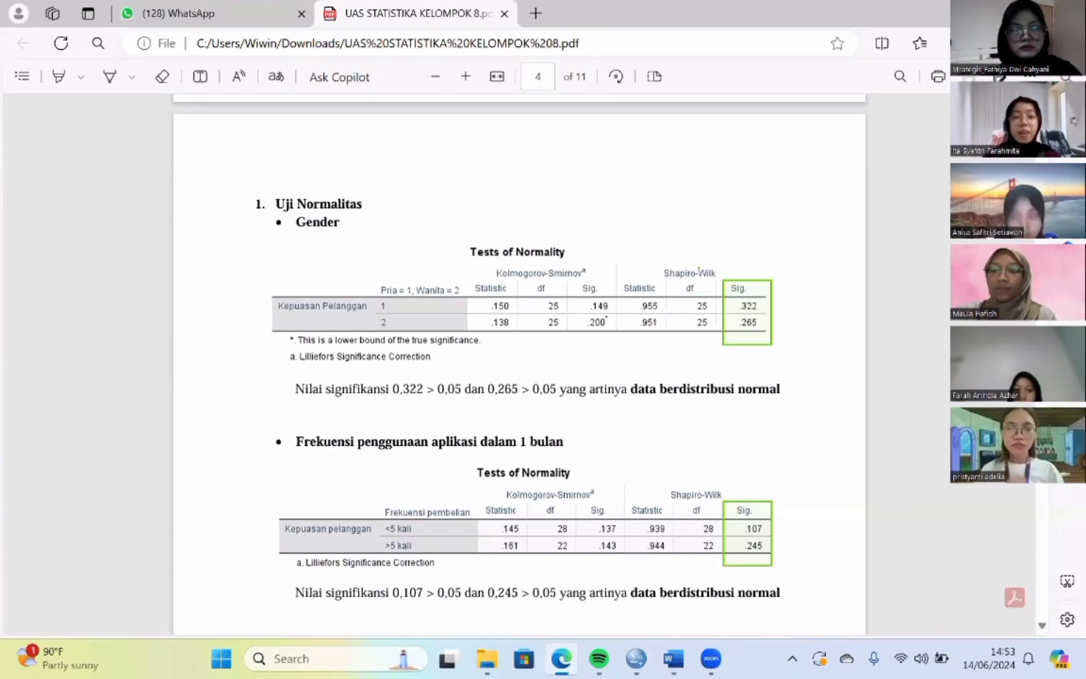
pyautogui.scroll(-7, 520, 364)
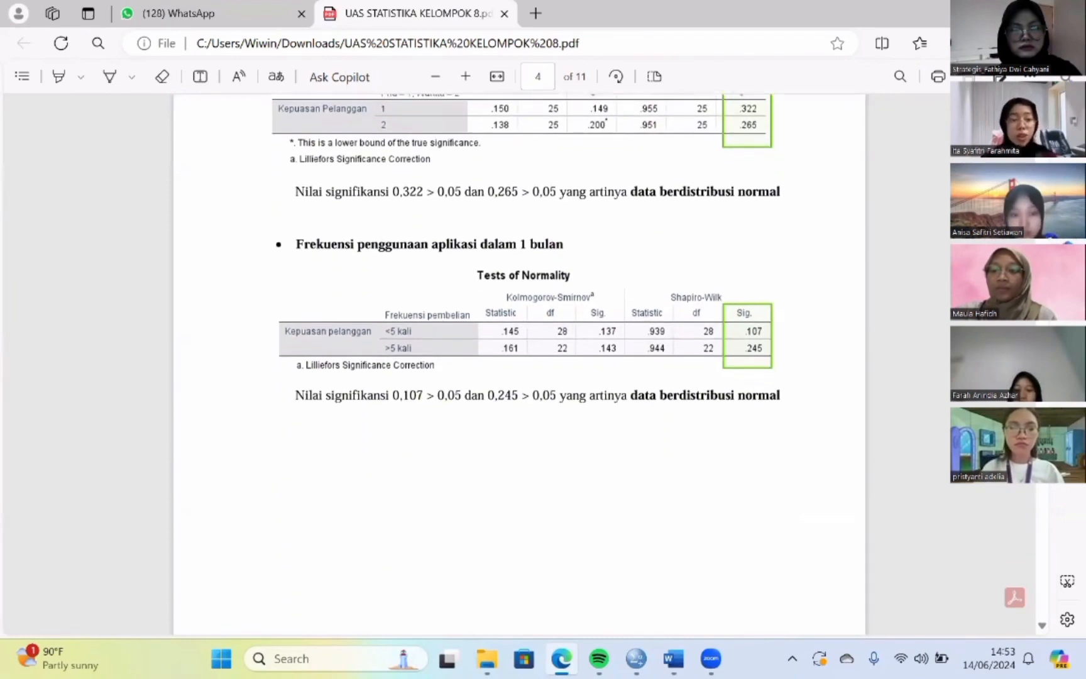
pyautogui.scroll(-6, 519, 365)
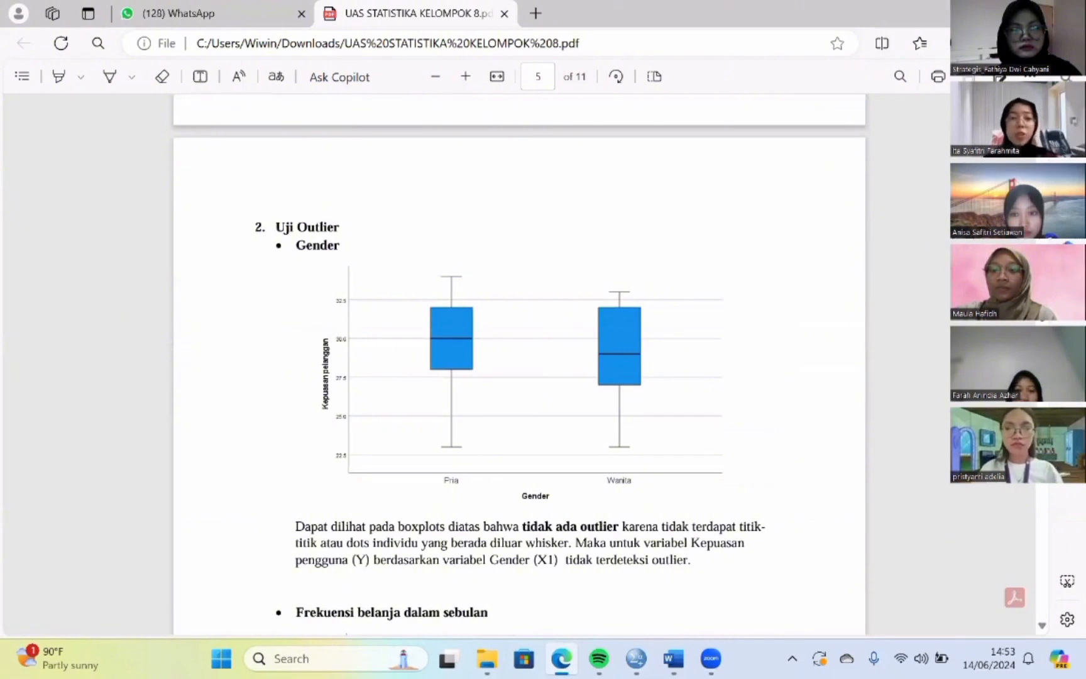
pyautogui.scroll(-1, 519, 365)
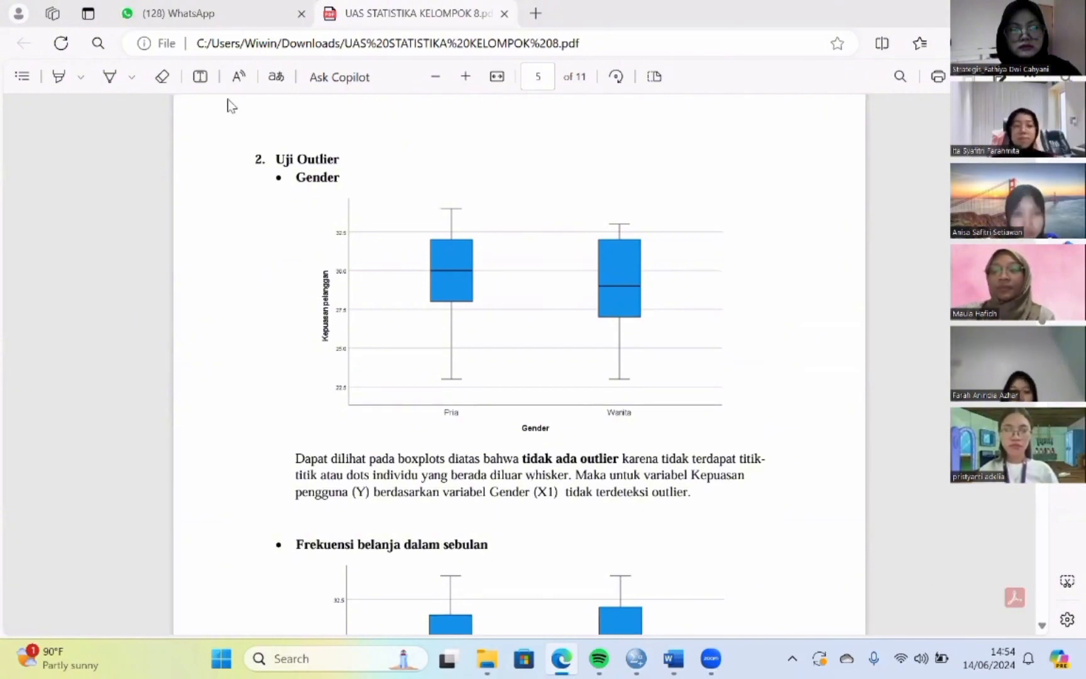
# - Switch to the uas fix.sav data in SPSS and reopen the Explore analysis of KEPUASAN PENGGUNA by GENDER and FREKUENSI BELANJA
pyautogui.moveTo(673, 657)
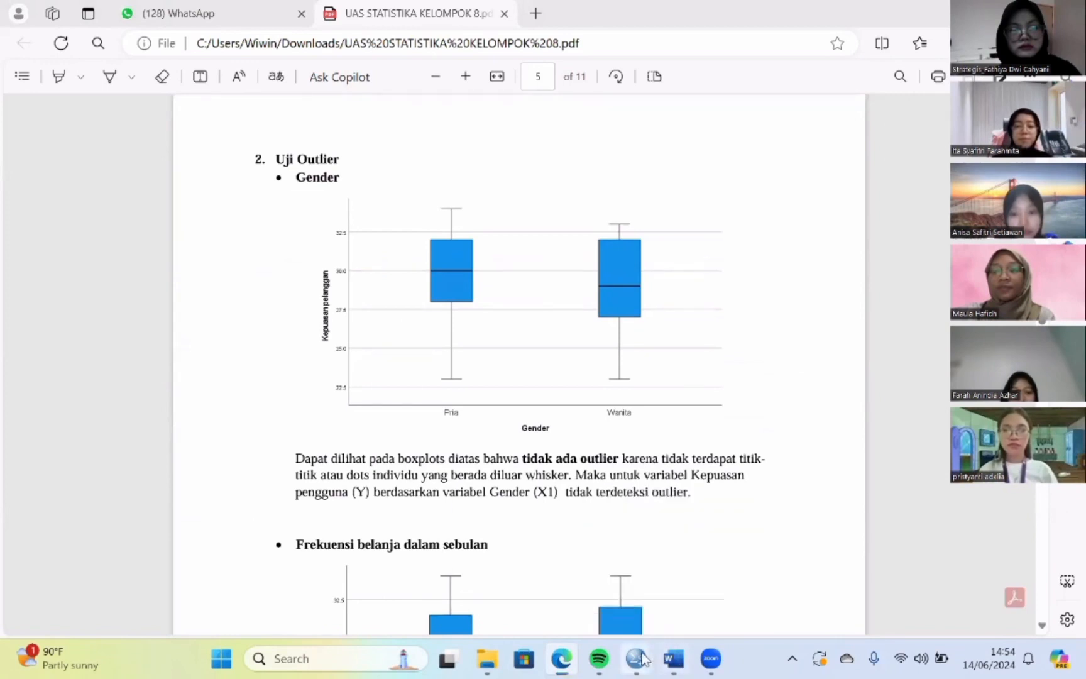
pyautogui.click(590, 577)
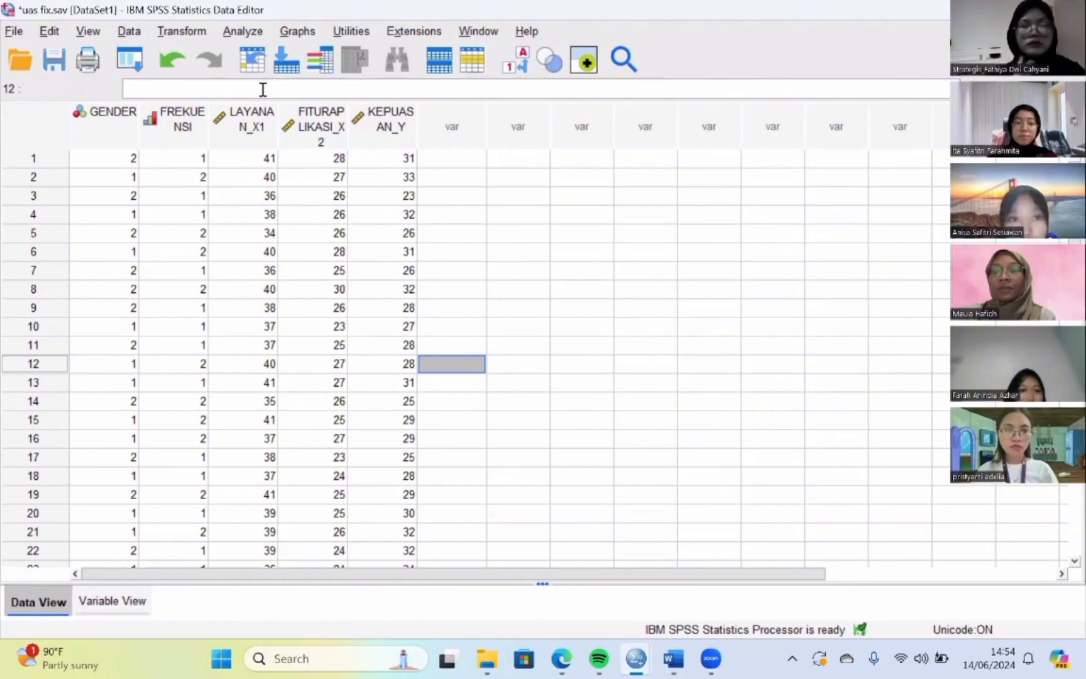
pyautogui.click(243, 31)
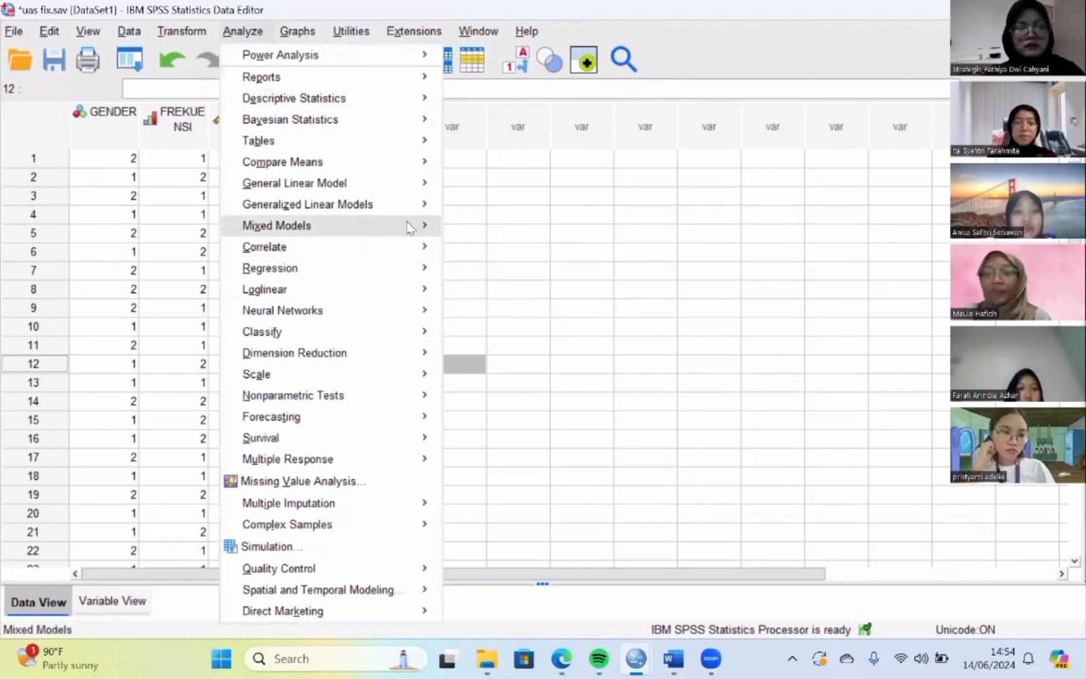
pyautogui.moveTo(412, 206)
pyautogui.moveTo(406, 275)
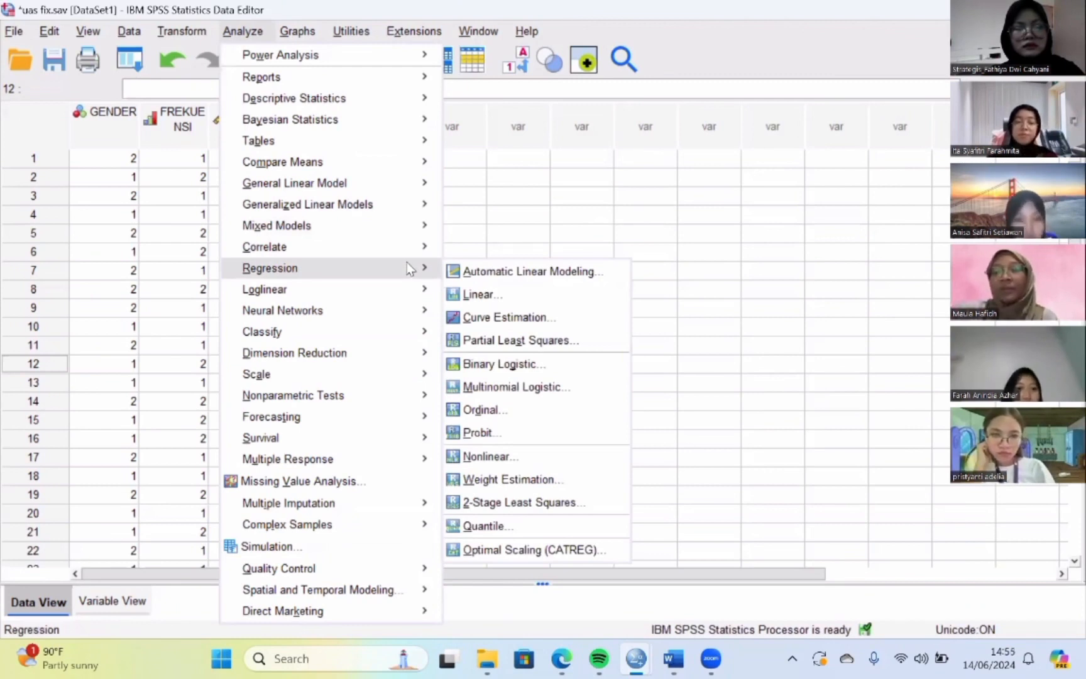
pyautogui.moveTo(412, 102)
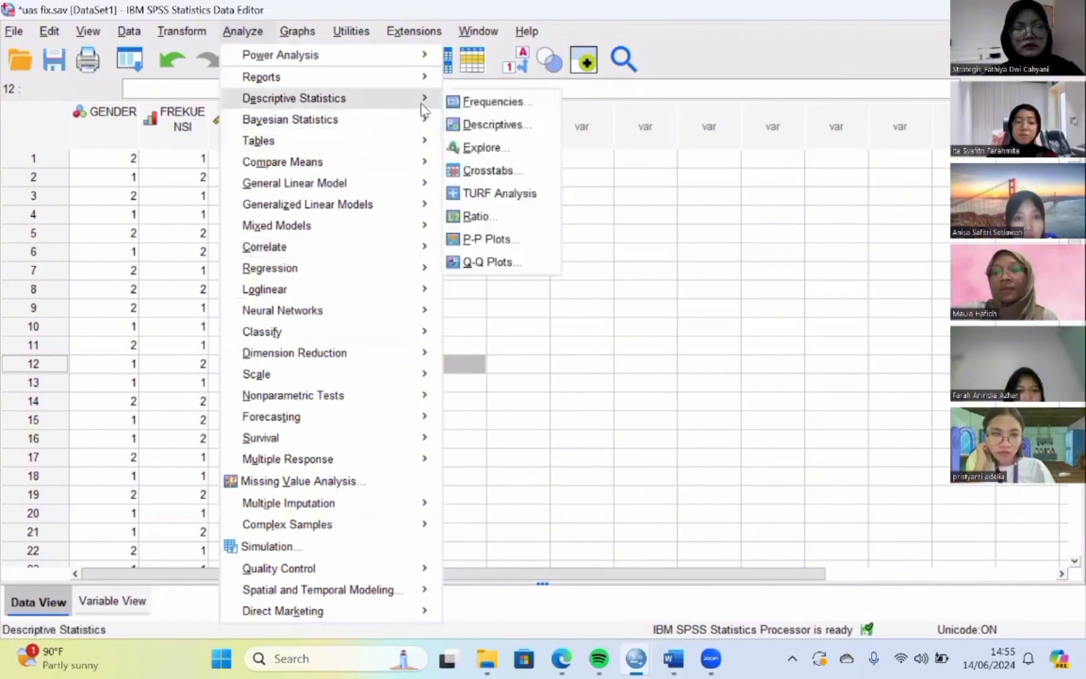
pyautogui.click(511, 146)
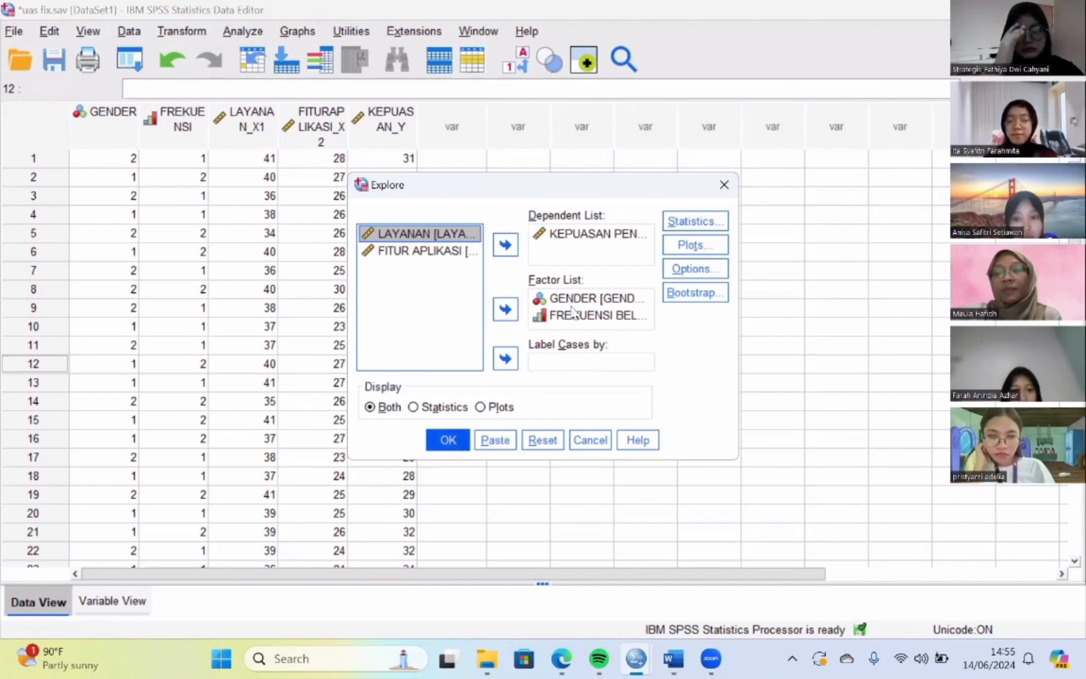
# - Keep Descriptives at 95% confidence, boxplots with factor levels together and normality plots with tests, and run the Explore analysis
pyautogui.click(676, 225)
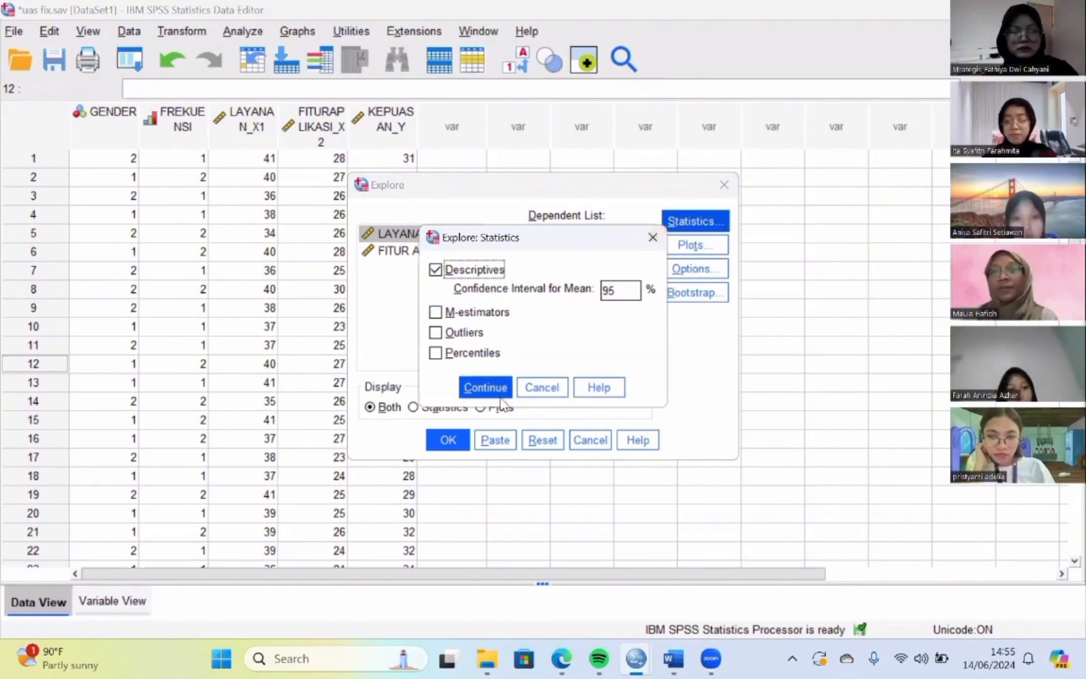
pyautogui.click(486, 388)
pyautogui.click(695, 245)
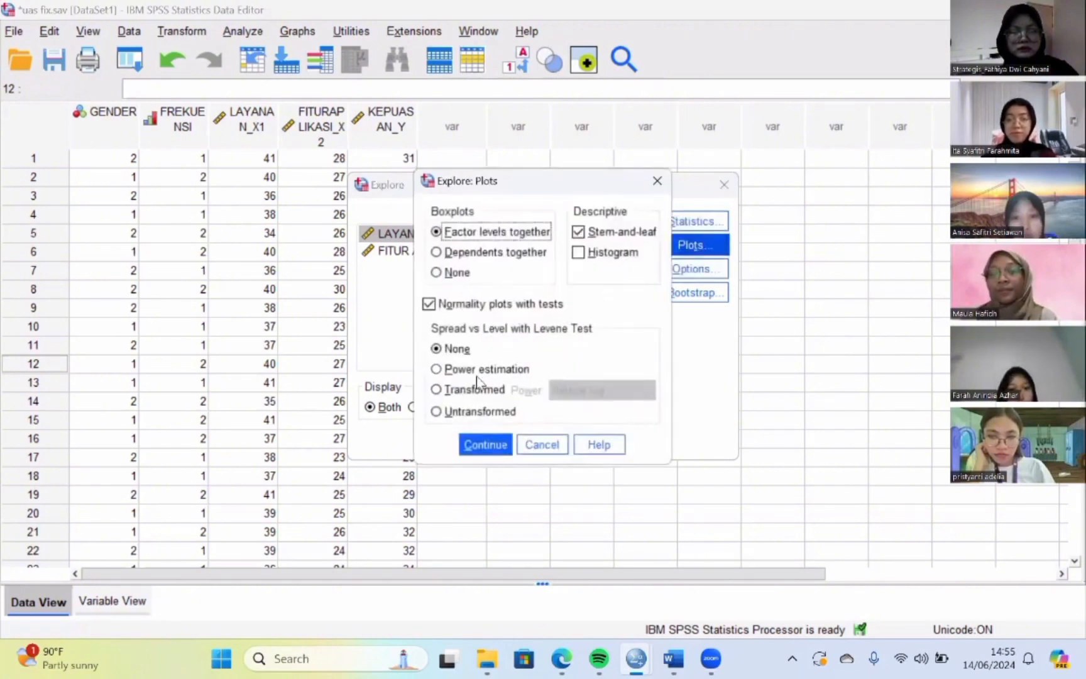
pyautogui.click(500, 450)
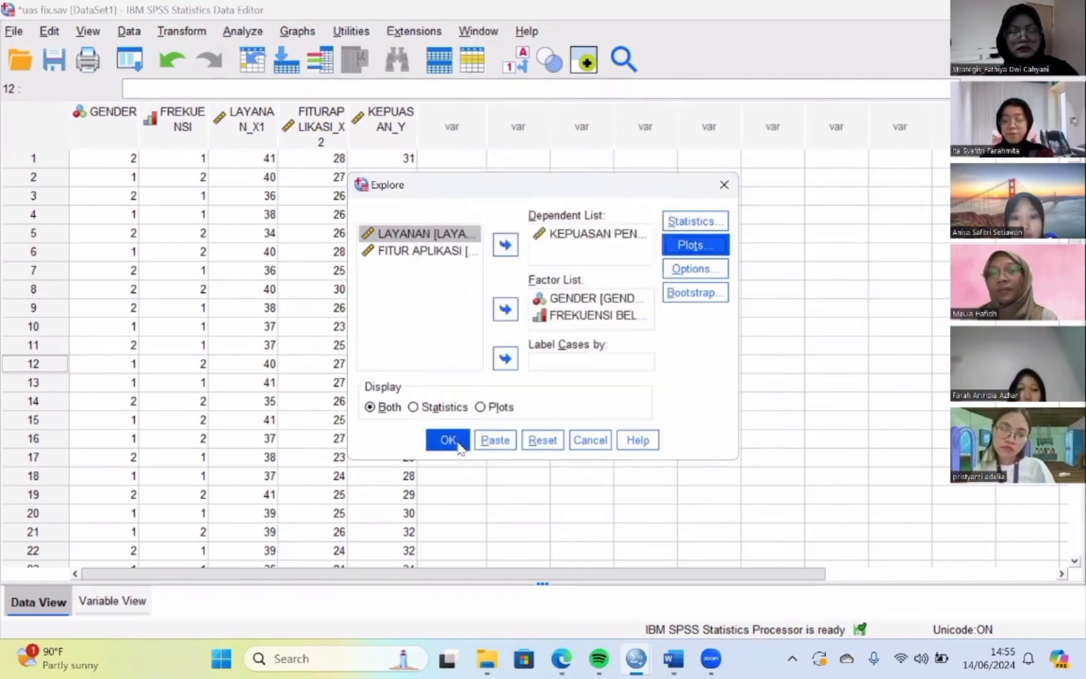
pyautogui.click(460, 445)
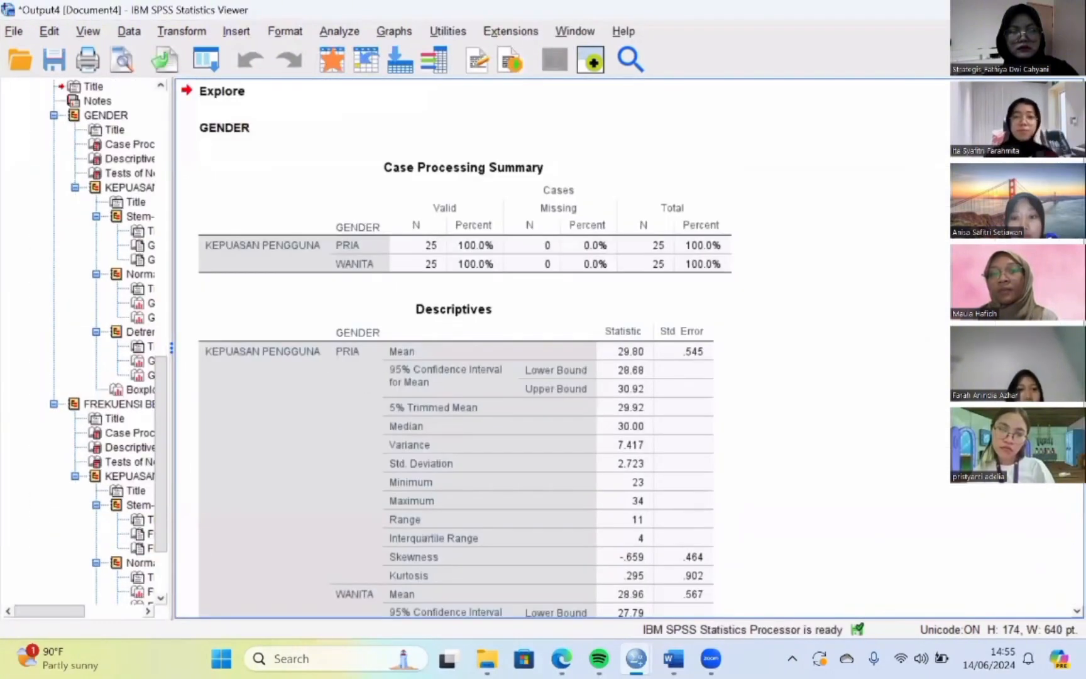
# - Examine the KEPUASAN PENGGUNA boxplots by shopping frequency in the output, and switch to the PDF report in Edge to compare its outlier section
pyautogui.scroll(-15, 465, 346)
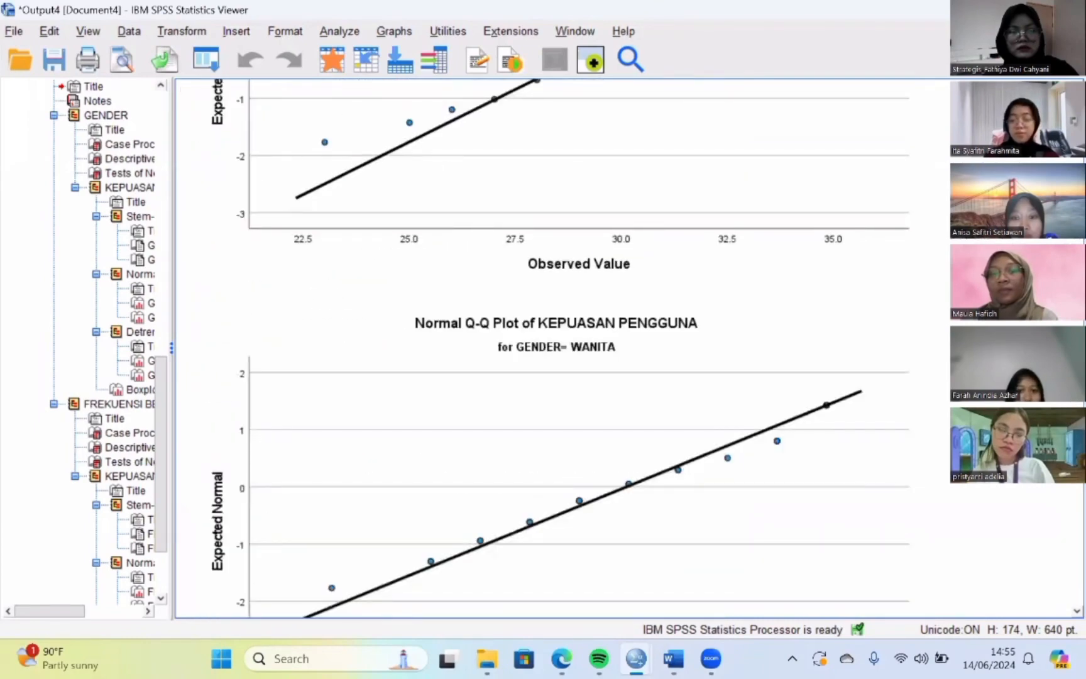
pyautogui.scroll(-10, 1062, 563)
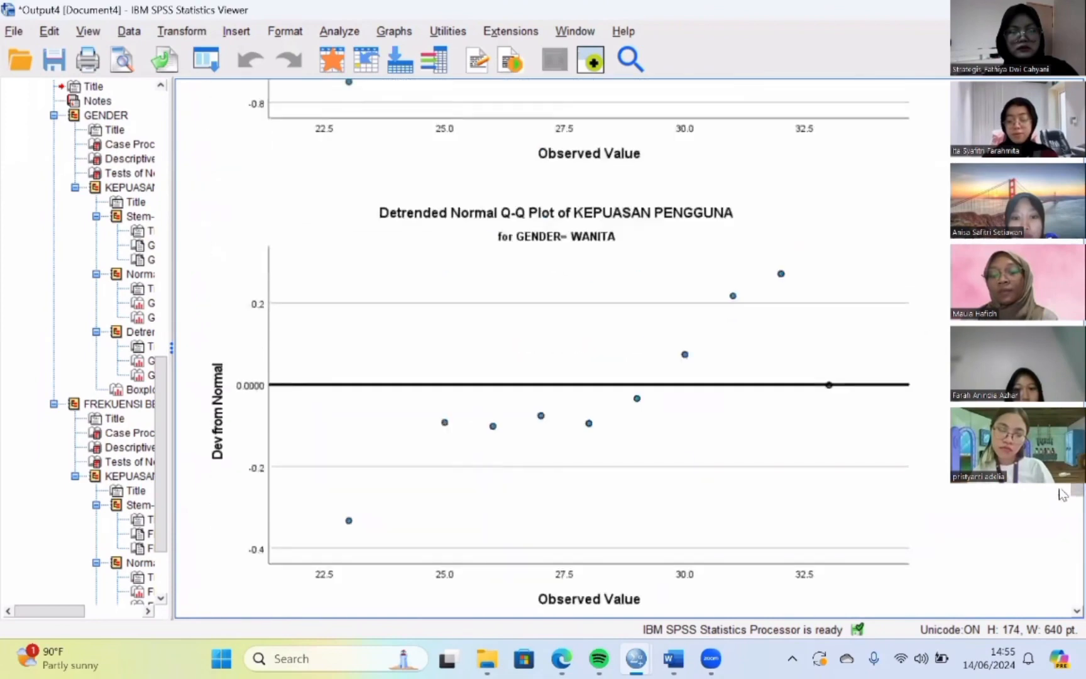
pyautogui.scroll(-10, 1063, 563)
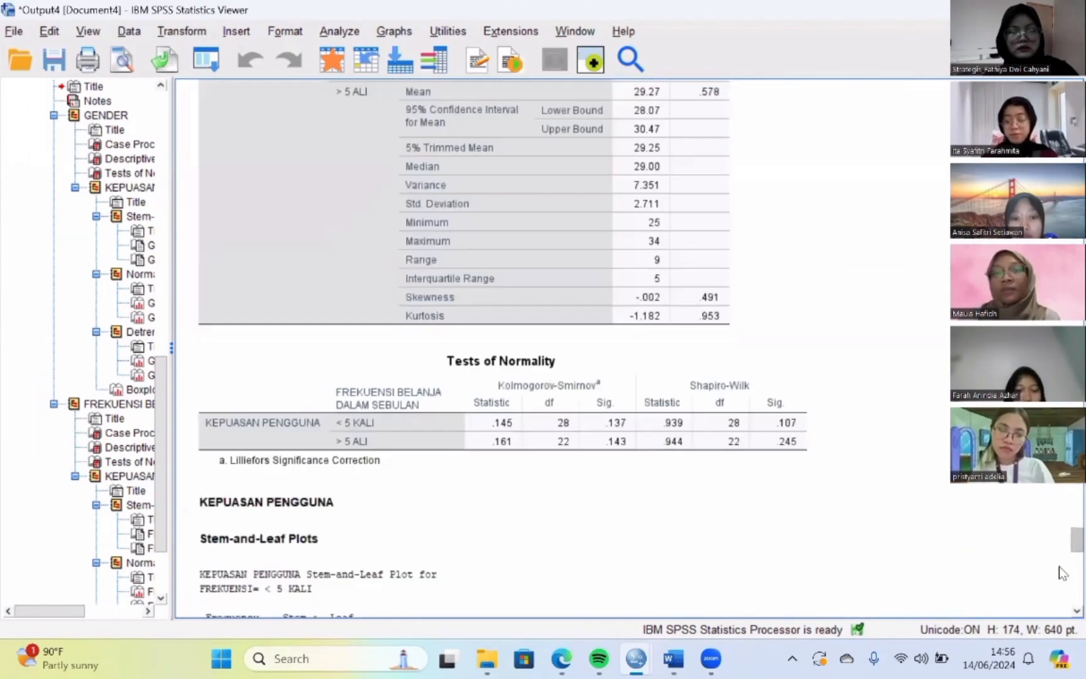
pyautogui.scroll(-10, 1062, 553)
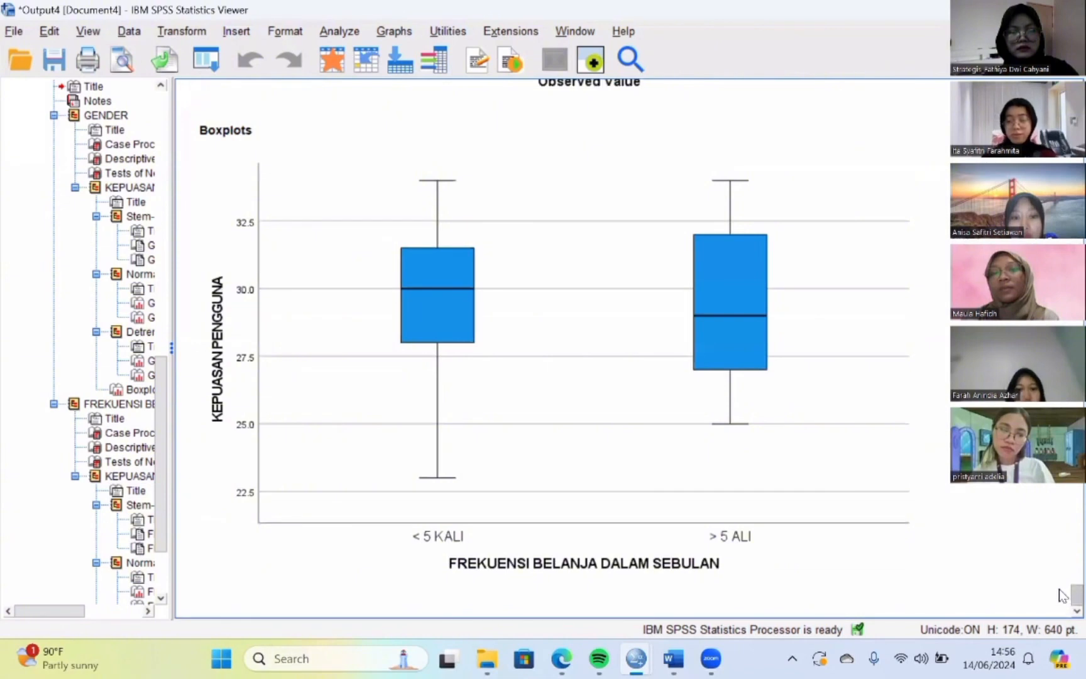
pyautogui.scroll(5, 1063, 580)
pyautogui.scroll(-5, 1062, 596)
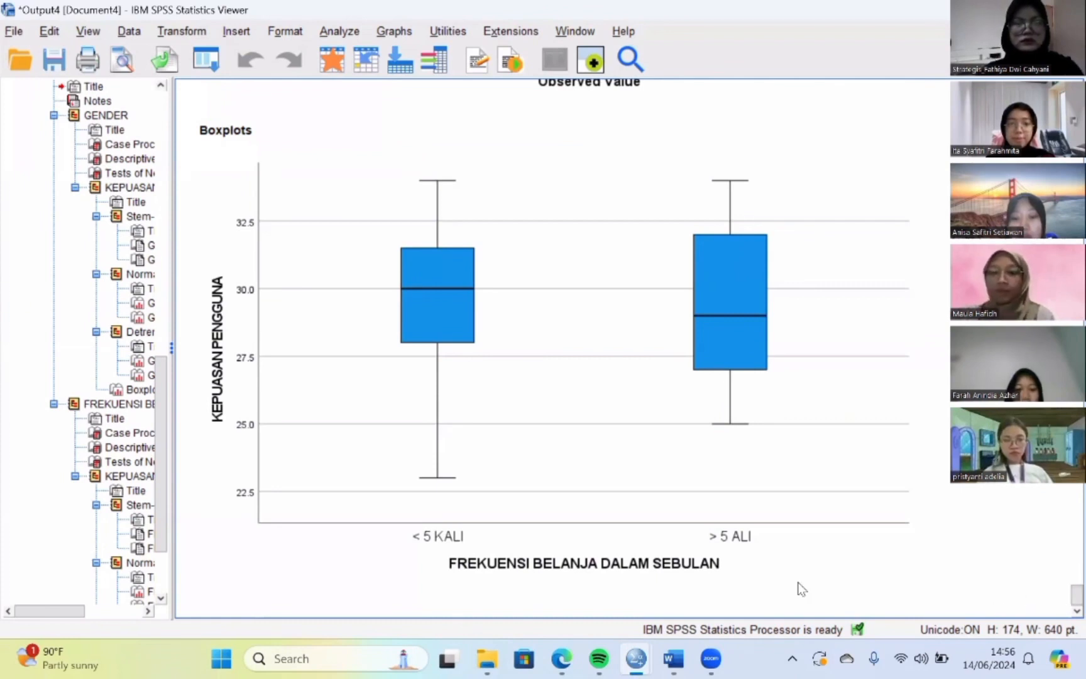
pyautogui.click(558, 657)
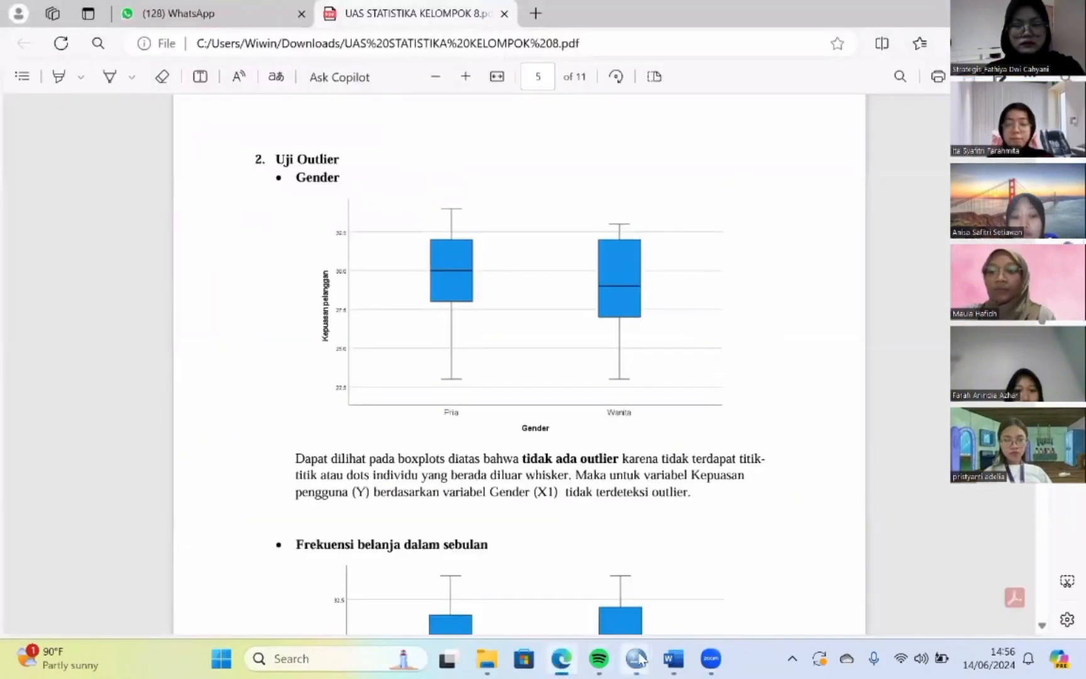
pyautogui.moveTo(636, 657)
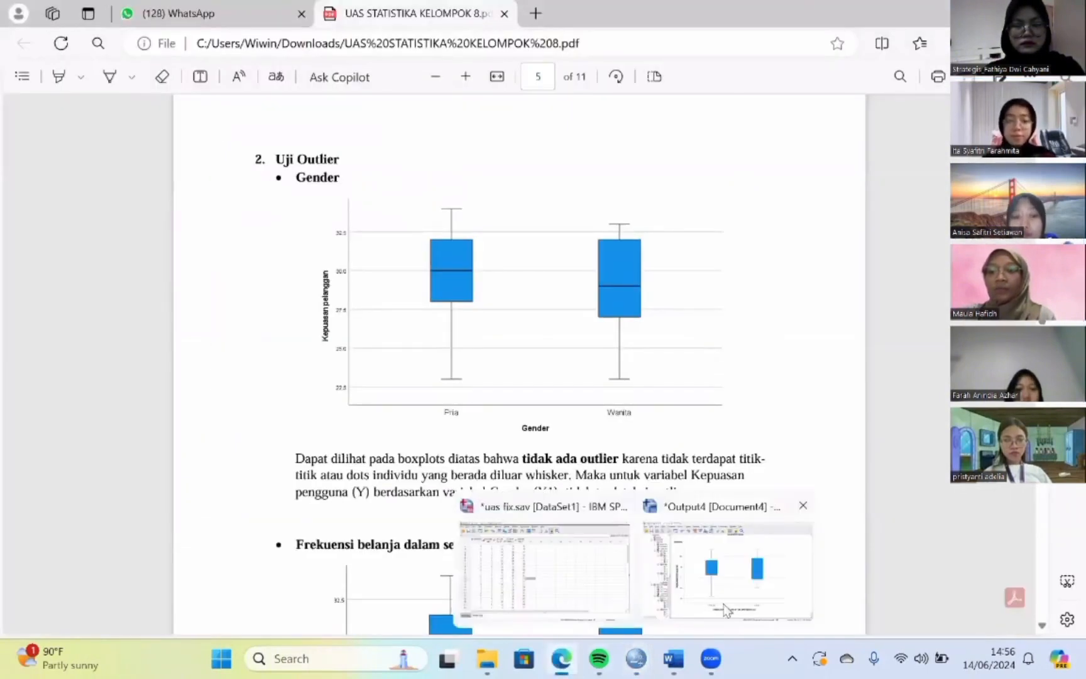
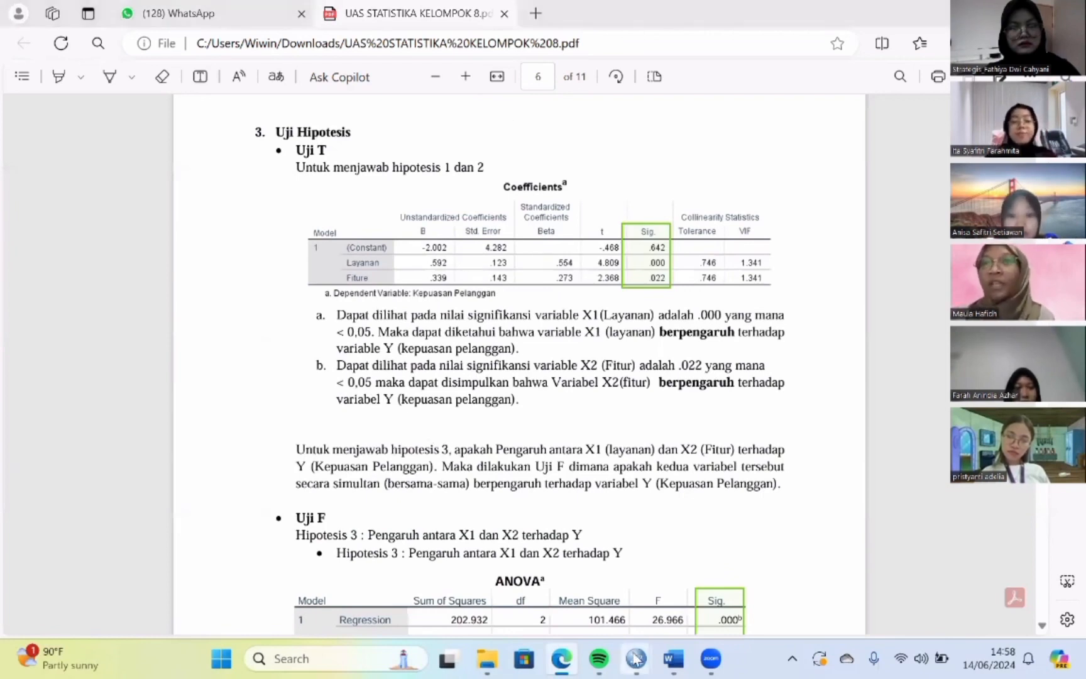
# - Switch to the SPSS data and set up a linear regression with KEPUASAN PENGGUNA as dependent, keeping LAYANAN and FITUR APLIKASI as predictors
pyautogui.moveTo(636, 659)
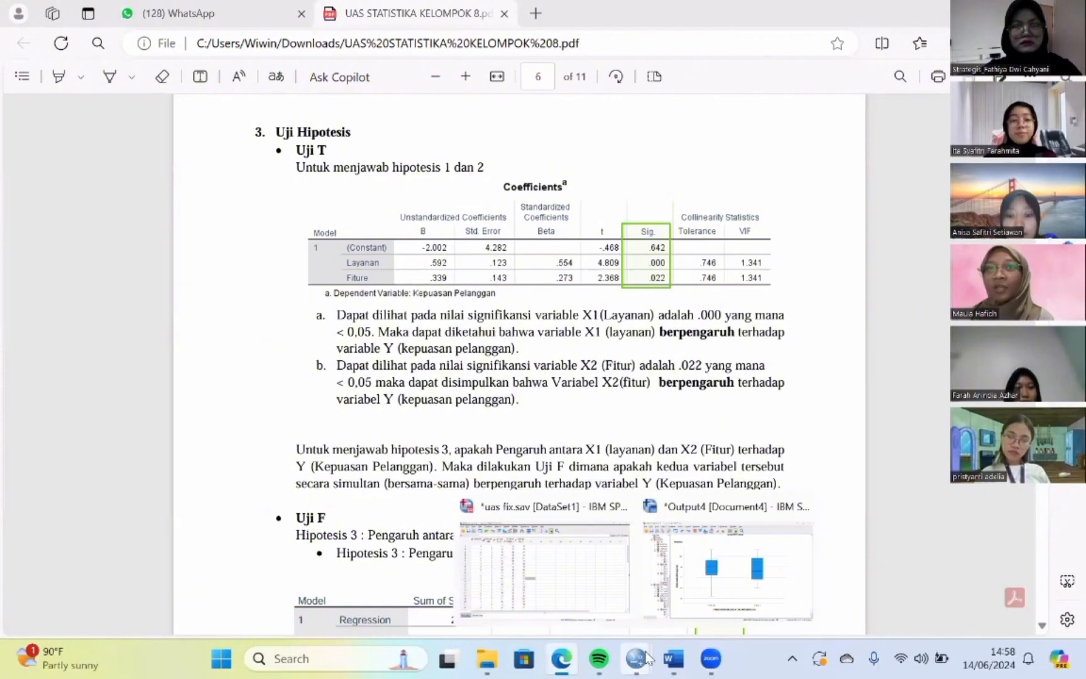
pyautogui.click(569, 590)
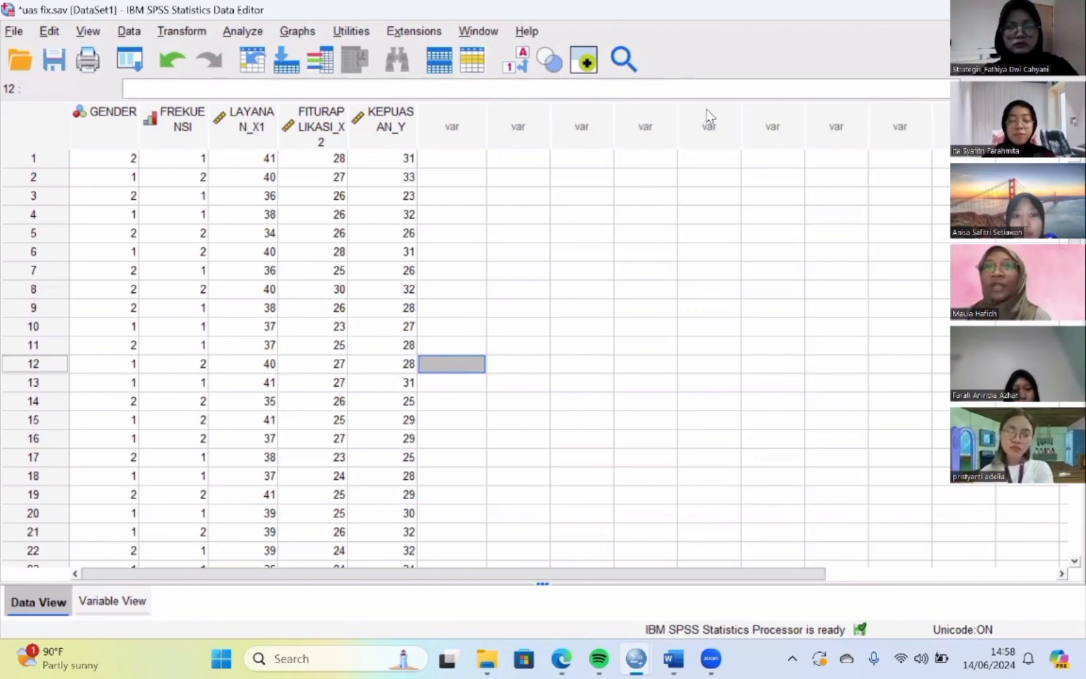
pyautogui.click(691, 165)
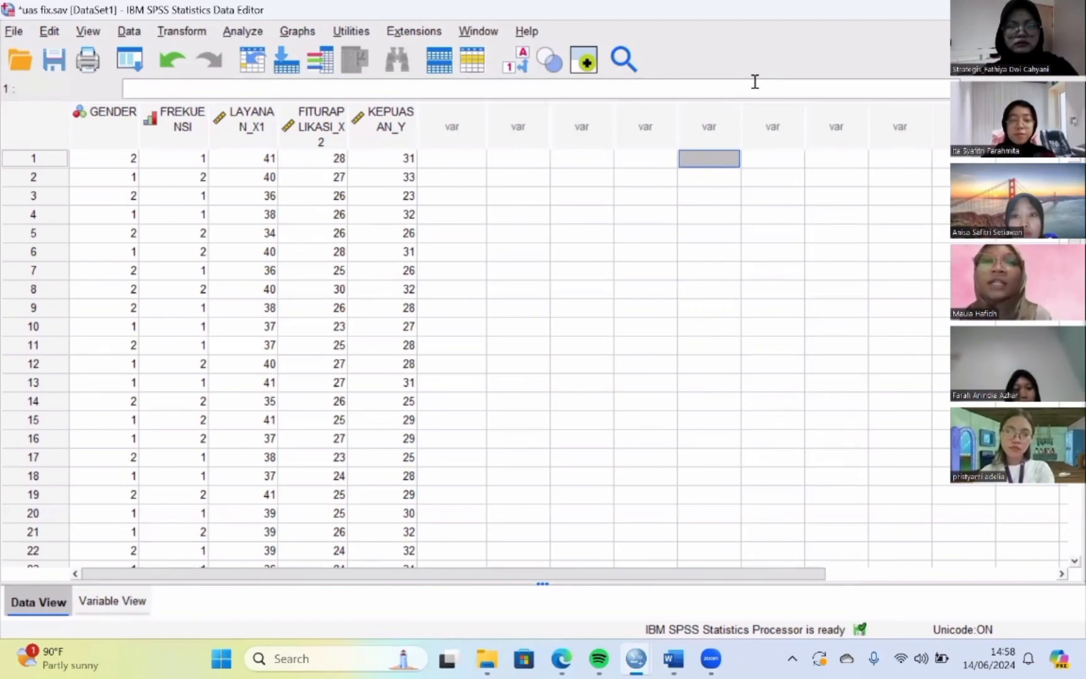
pyautogui.click(248, 36)
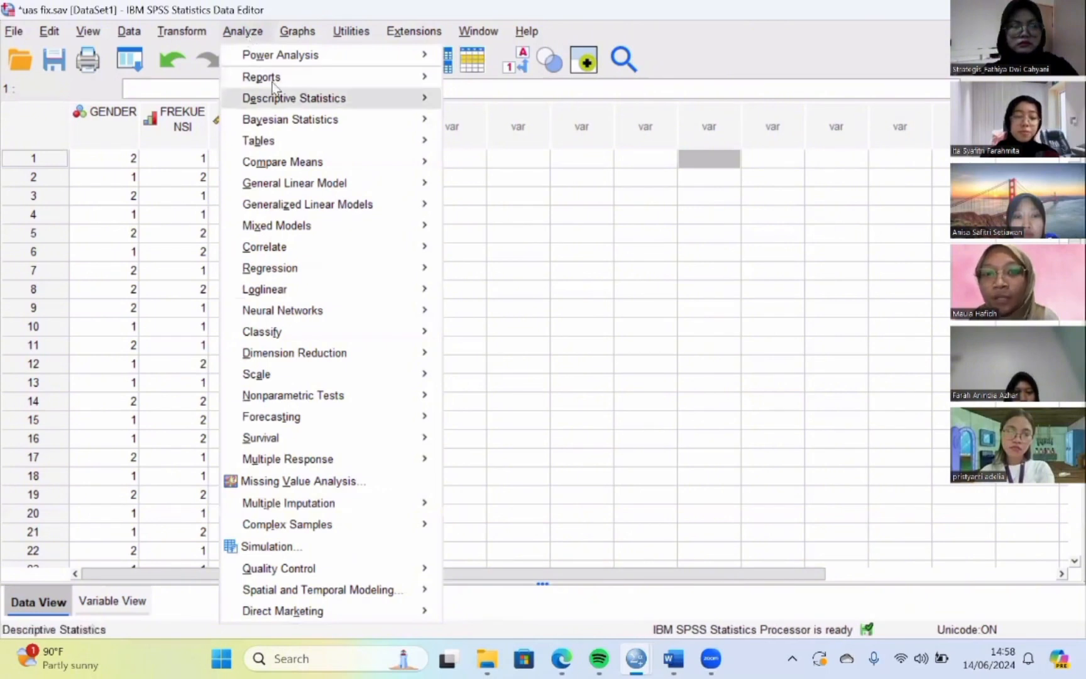
pyautogui.moveTo(426, 273)
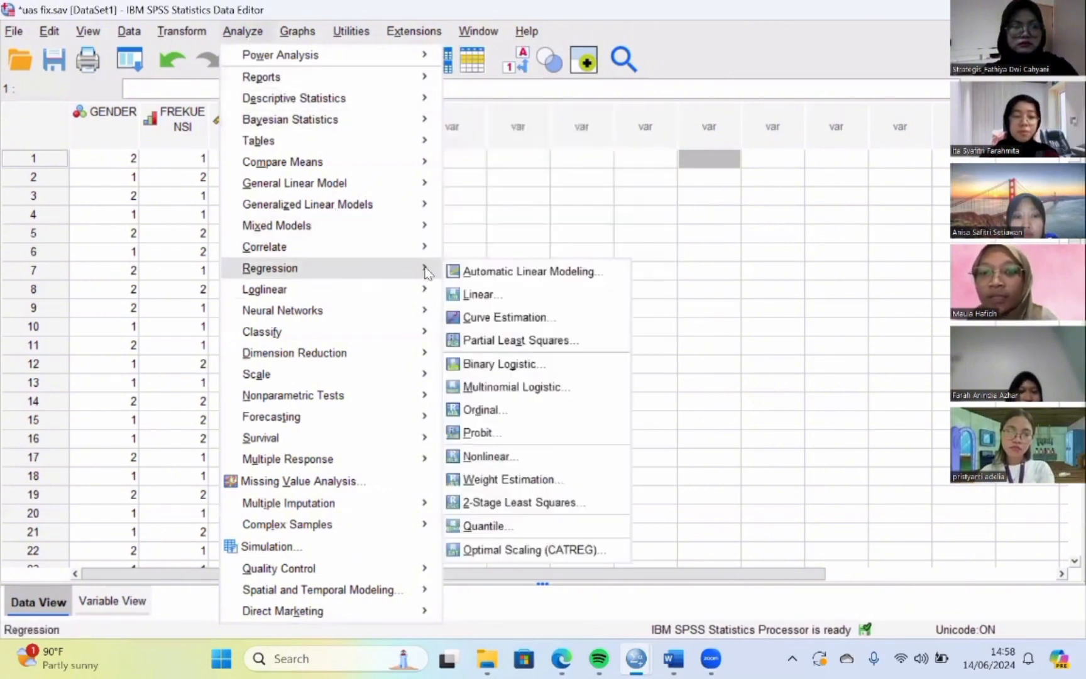
pyautogui.click(478, 295)
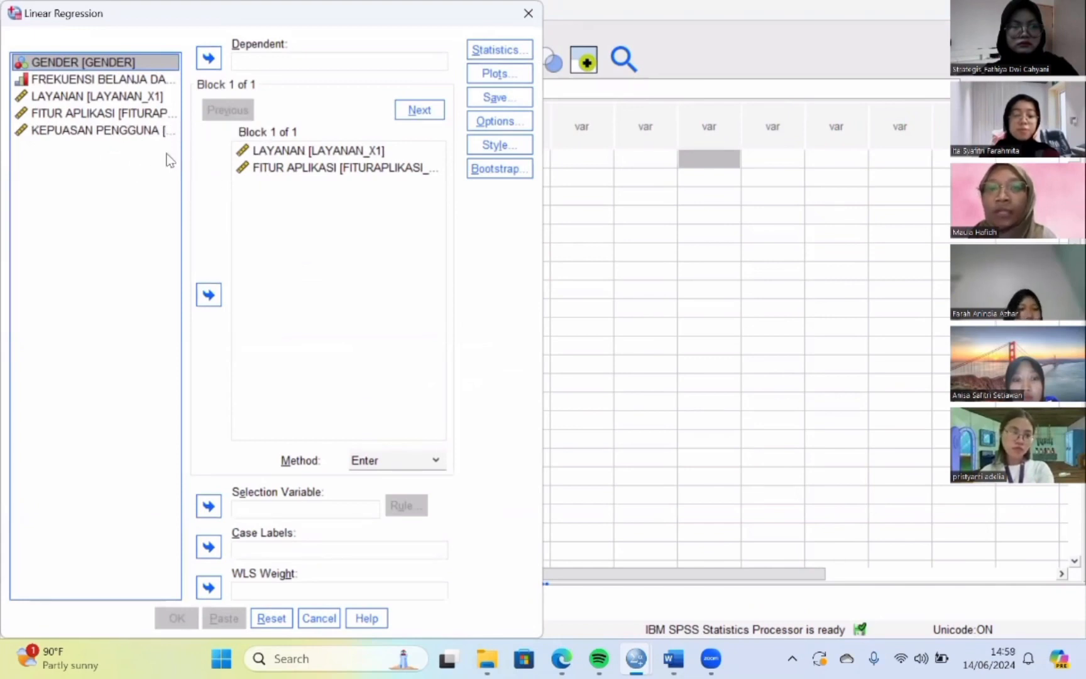
pyautogui.click(148, 131)
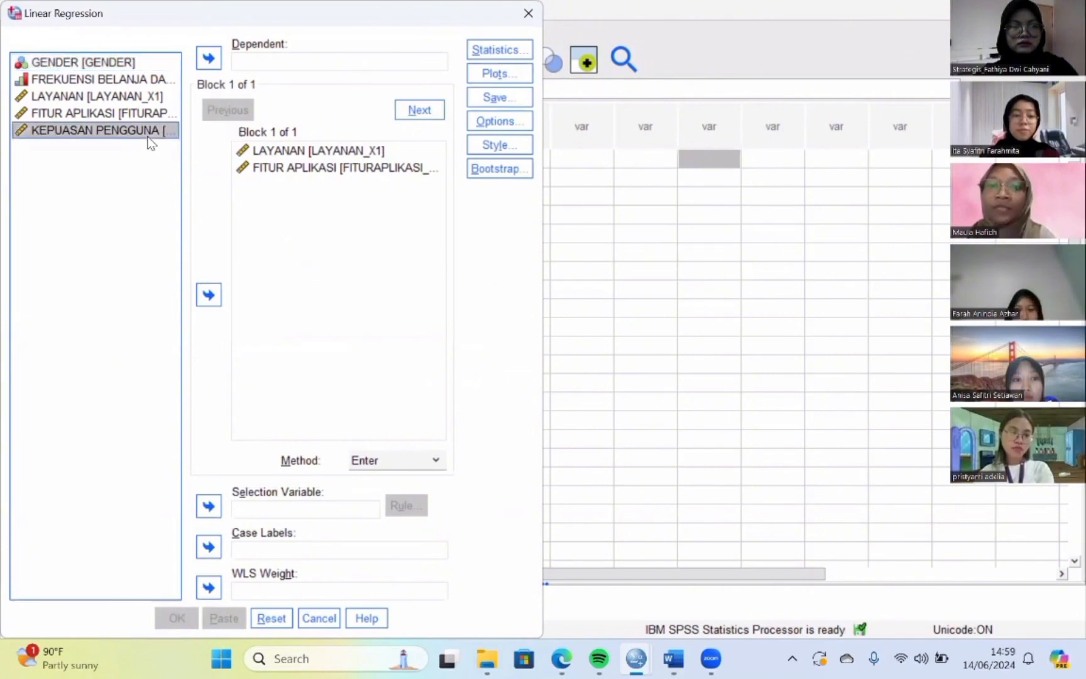
pyautogui.click(209, 58)
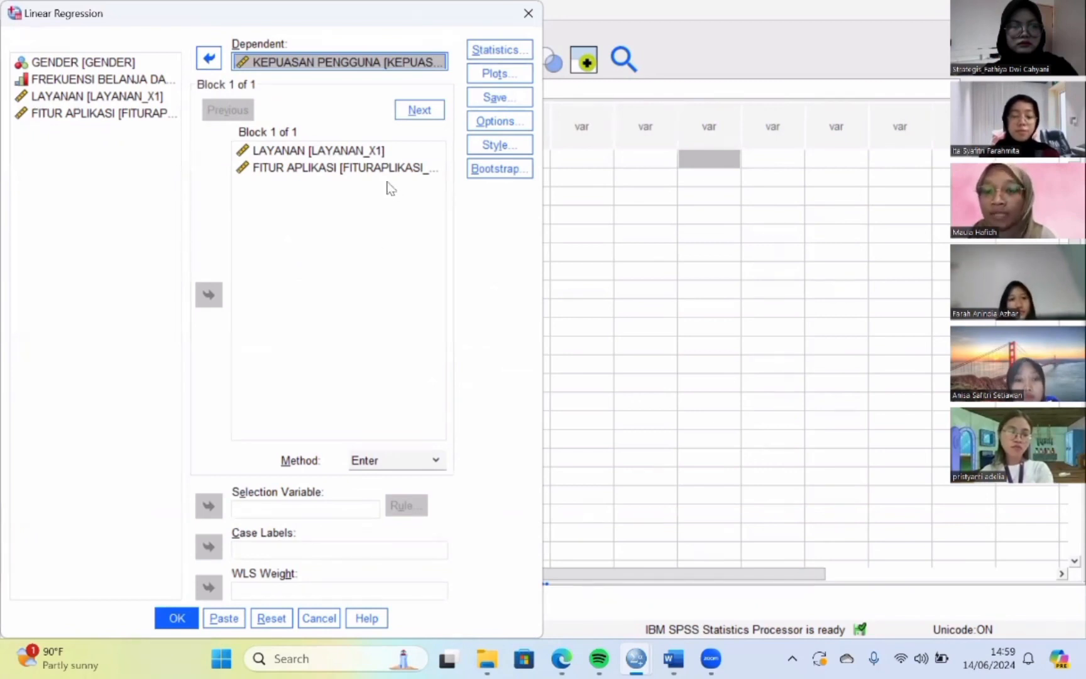
# - Keep Estimates, Model fit and Collinearity diagnostics for the regression, and disable the normal probability plot while keeping the histogram
pyautogui.click(513, 55)
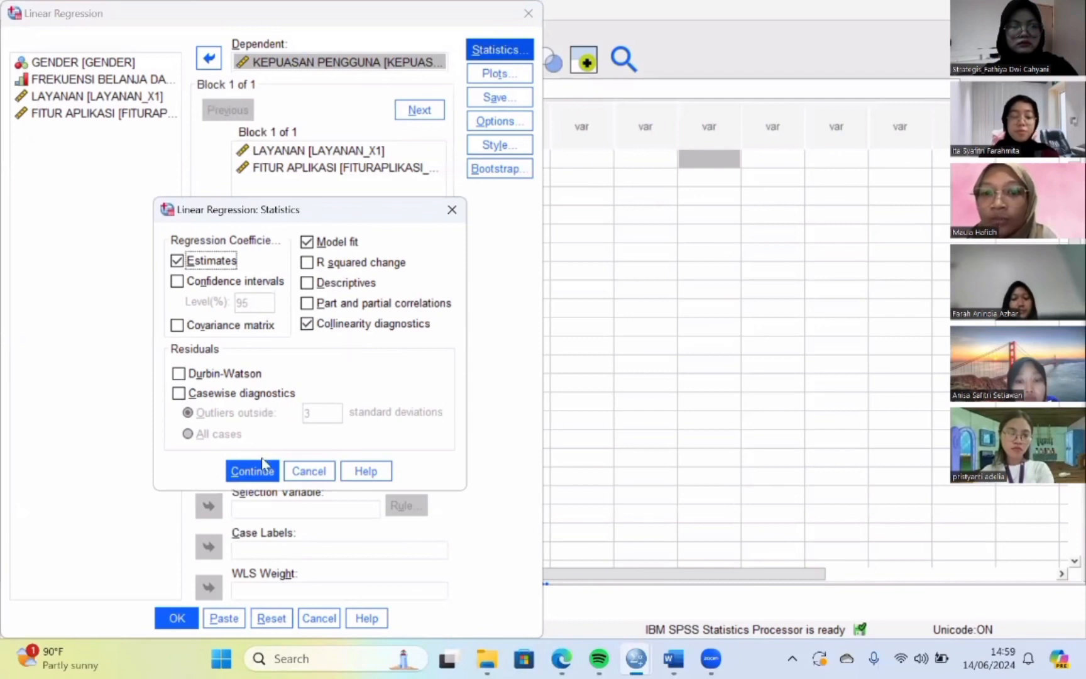
pyautogui.click(255, 477)
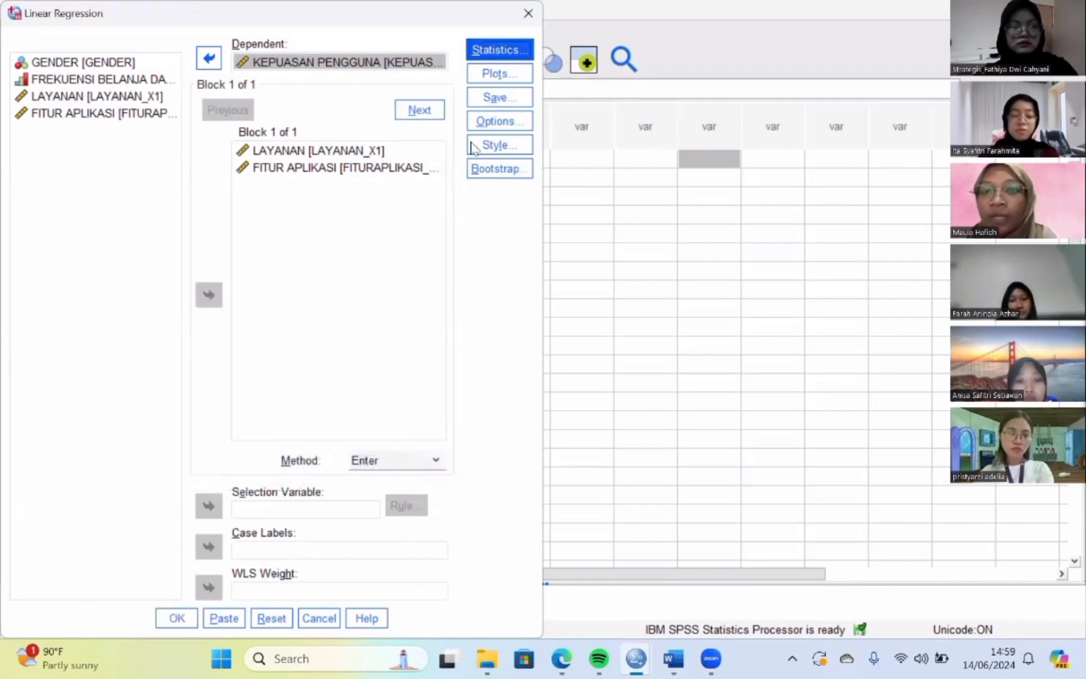
pyautogui.click(507, 77)
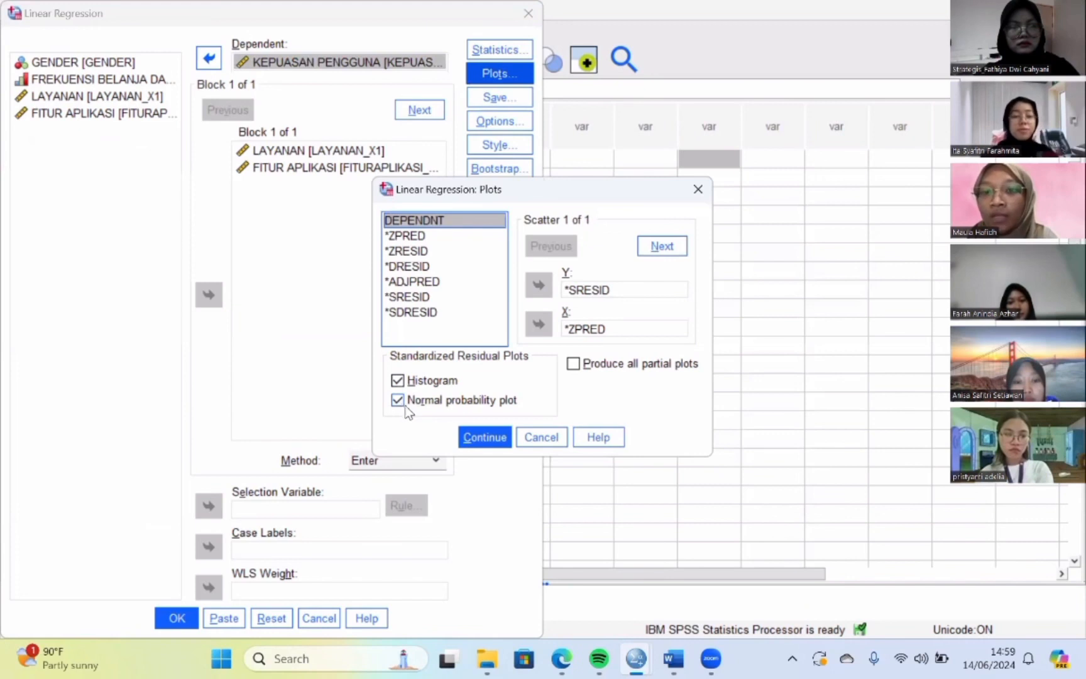
pyautogui.click(466, 407)
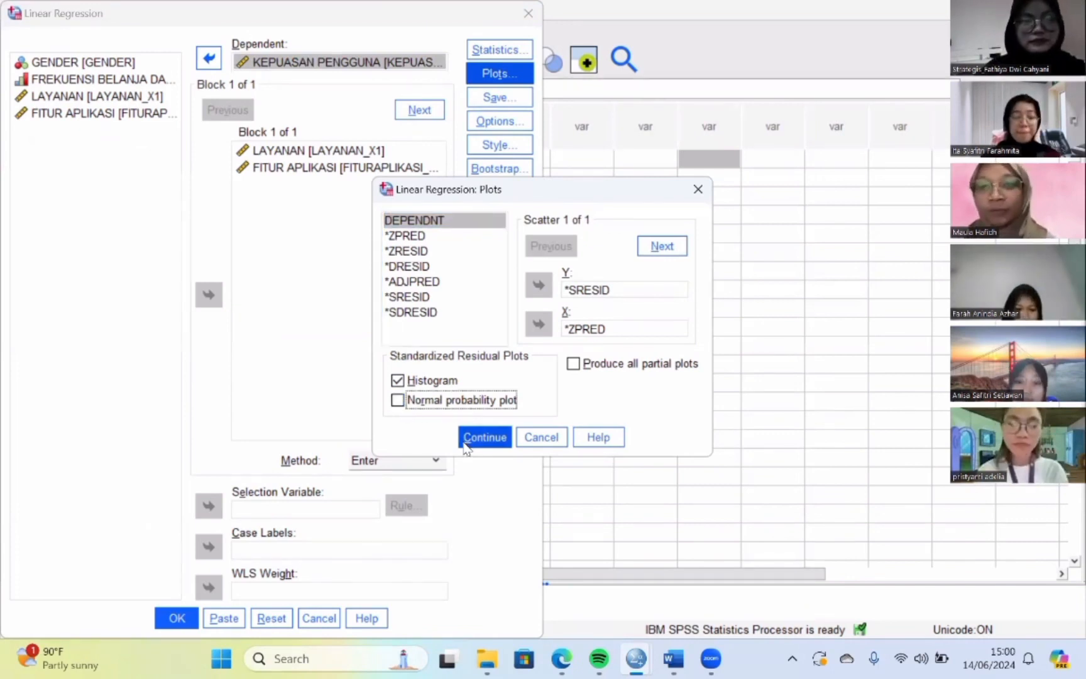
pyautogui.click(465, 445)
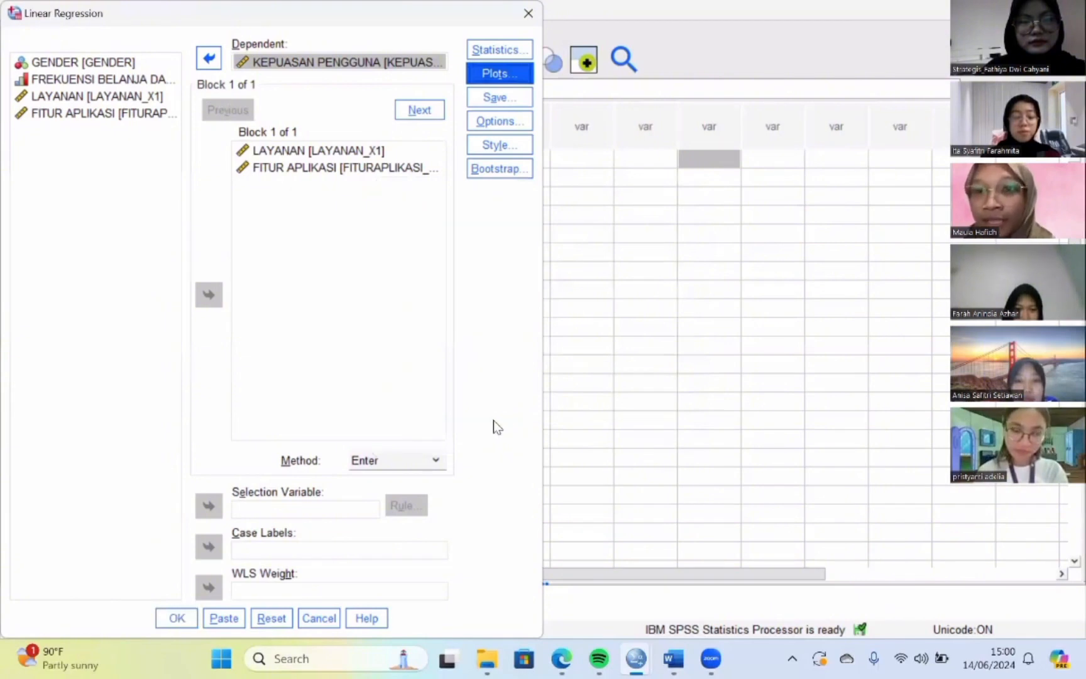
# - Save the unstandardized and studentized deleted residuals as new variables, and run the linear regression
pyautogui.click(499, 99)
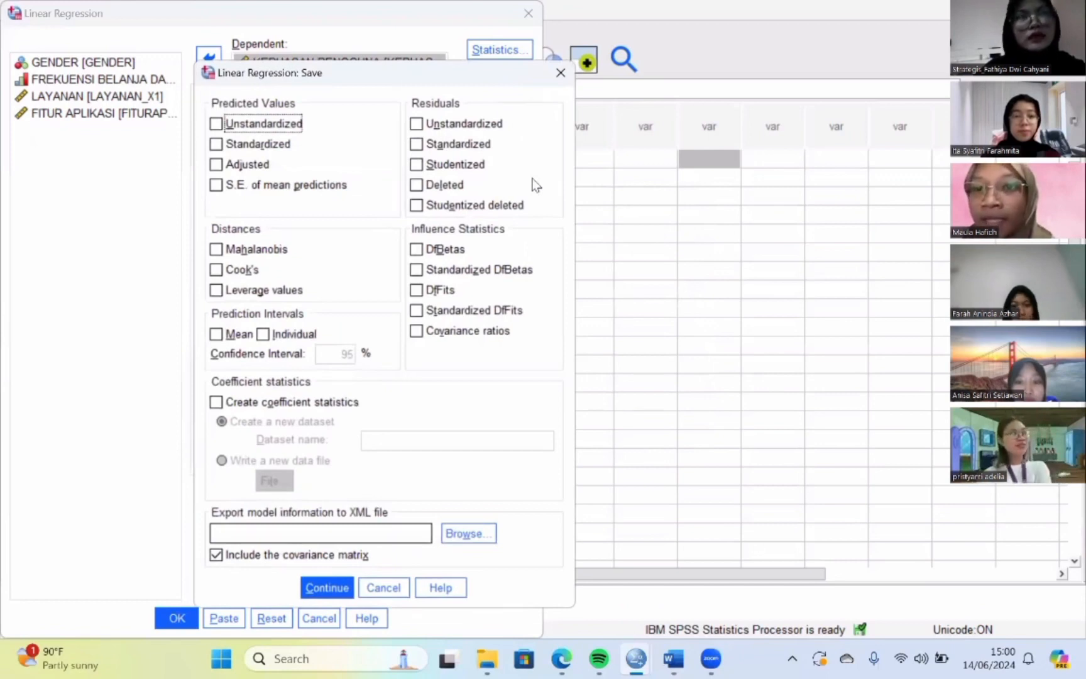
pyautogui.click(417, 124)
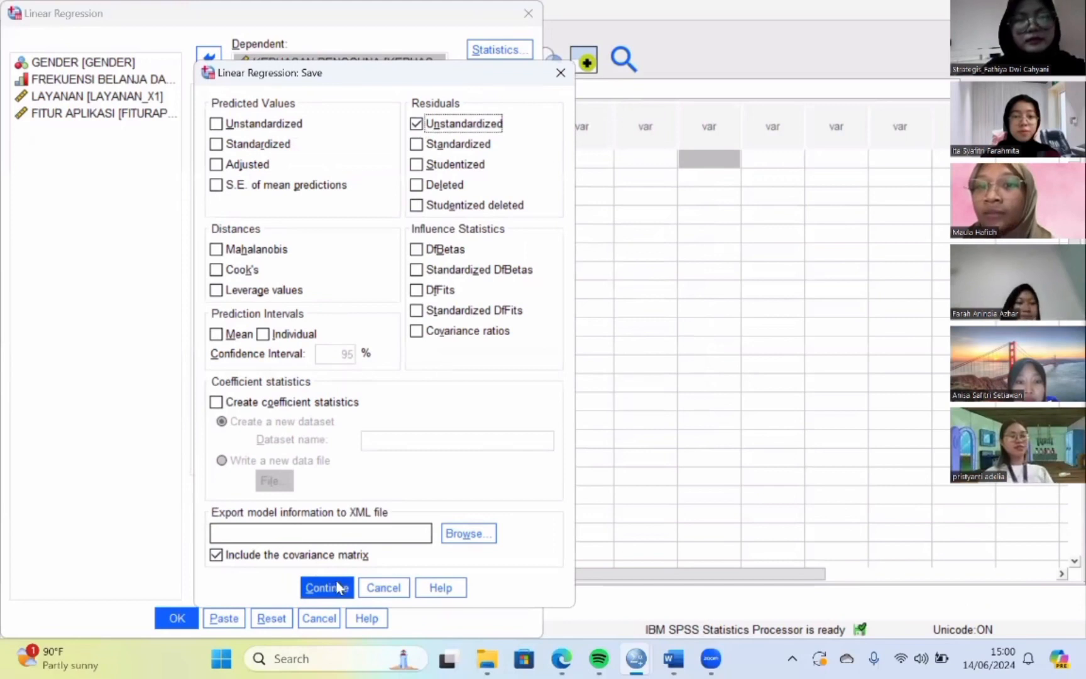
pyautogui.click(417, 207)
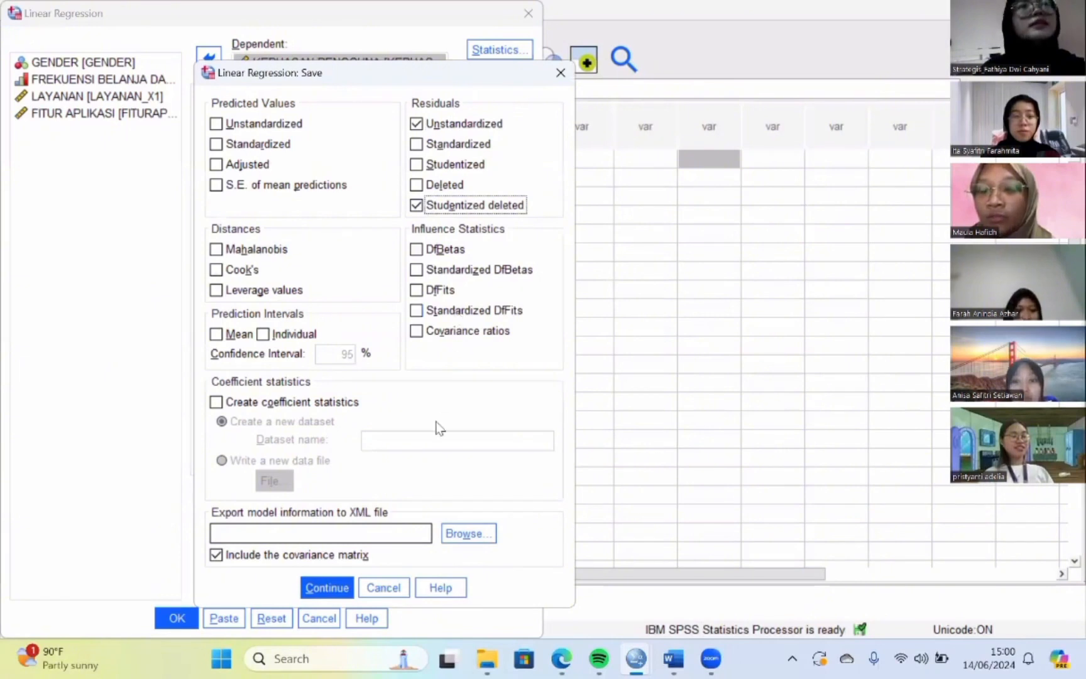
pyautogui.click(322, 591)
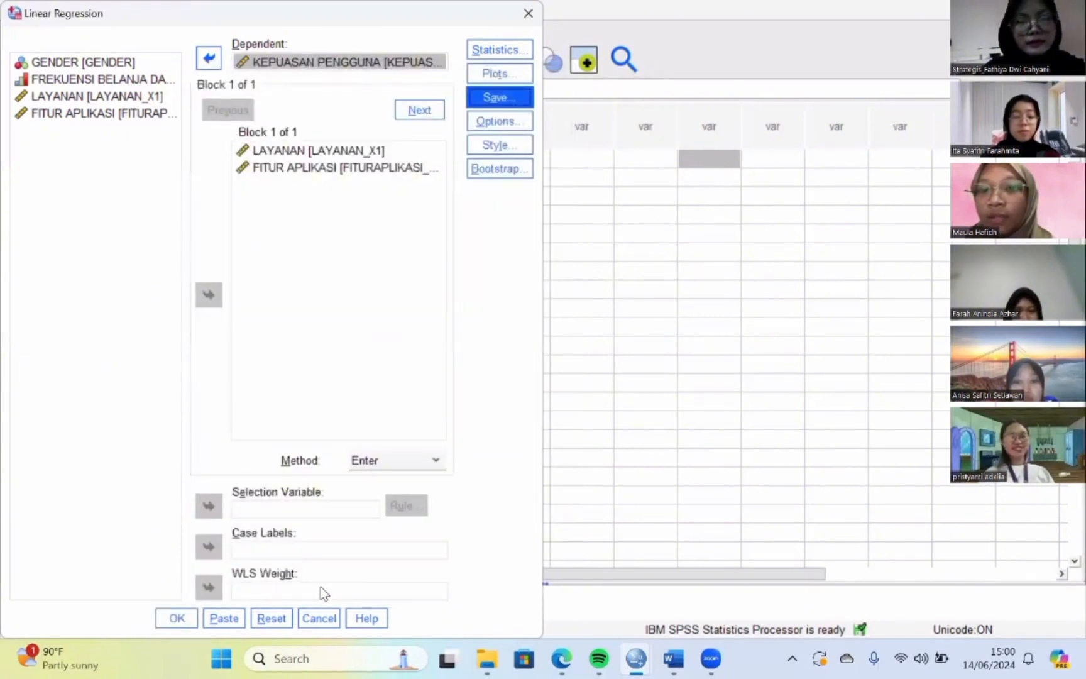
pyautogui.click(177, 618)
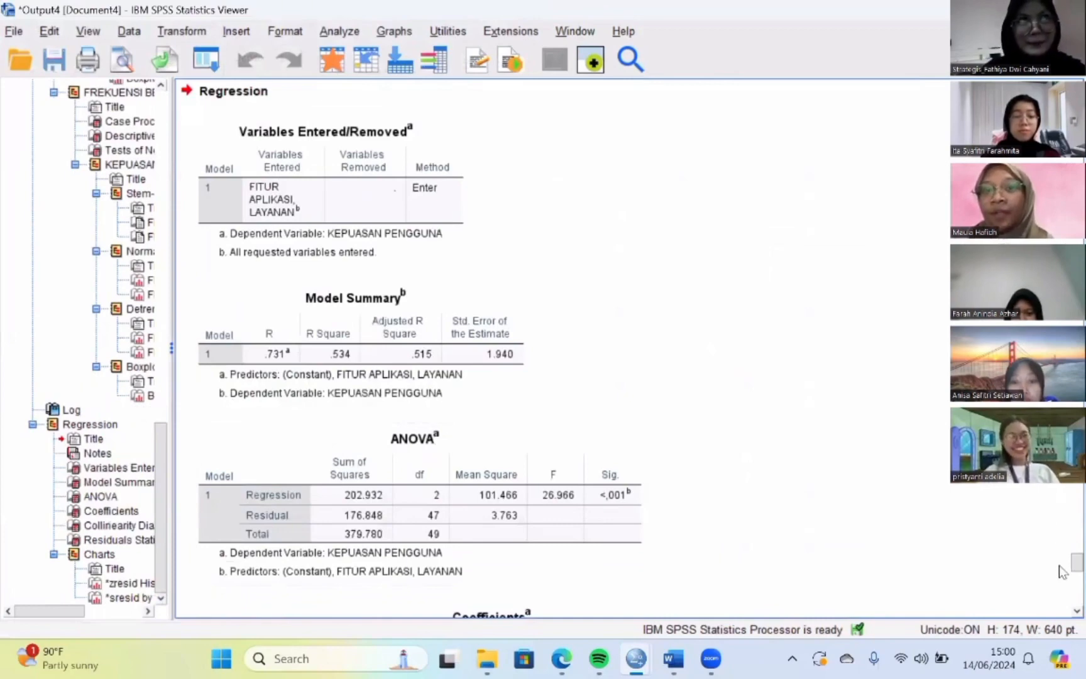
# - Examine the regression output from the Model Summary and ANOVA tables to the significance values in the Coefficients table
pyautogui.scroll(-3, 1062, 567)
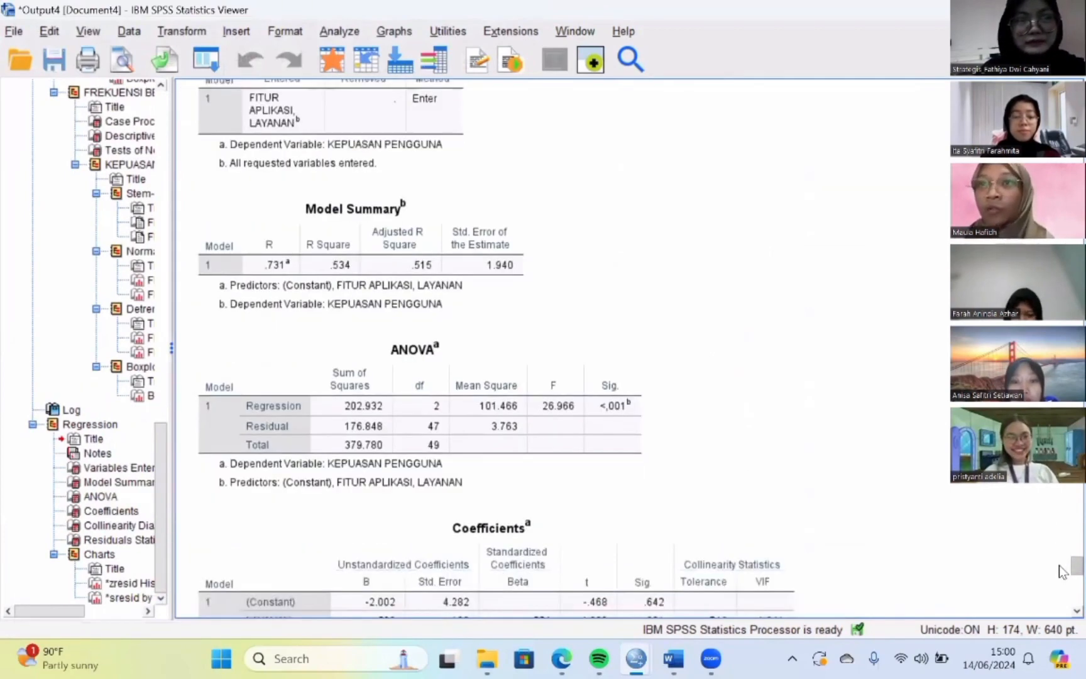
pyautogui.scroll(-4, 1063, 574)
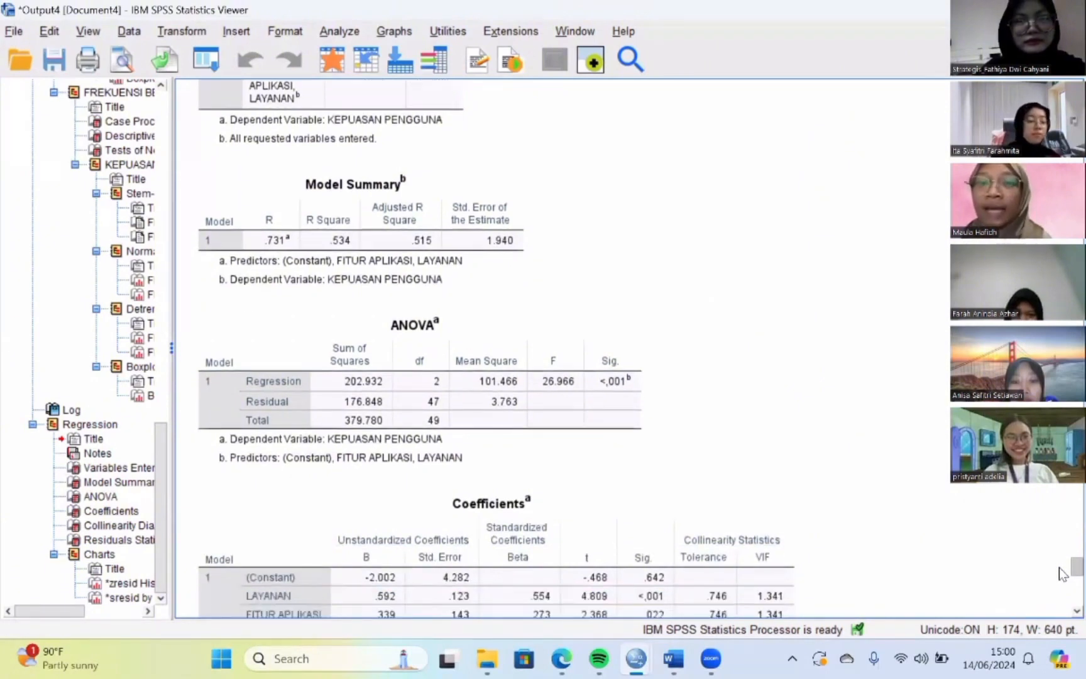
pyautogui.scroll(-3, 1062, 578)
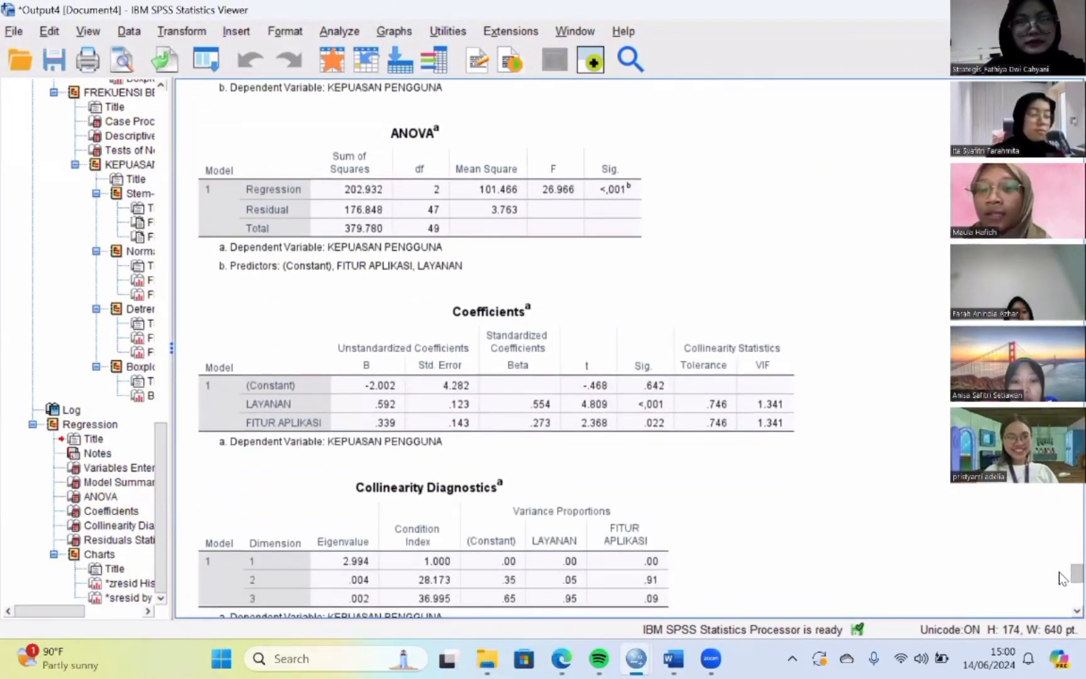
pyautogui.click(687, 443)
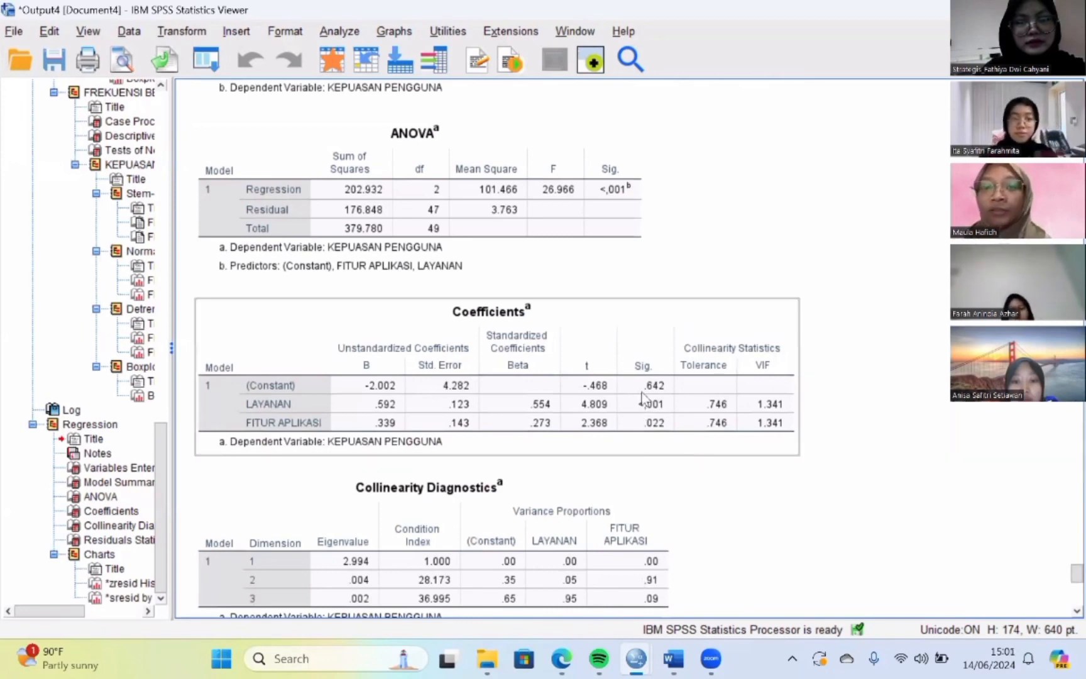
# - Switch to the PDF report in Edge and read its Uji T and Uji F hypothesis test sections at a larger zoom
pyautogui.moveTo(561, 659)
pyautogui.click(614, 601)
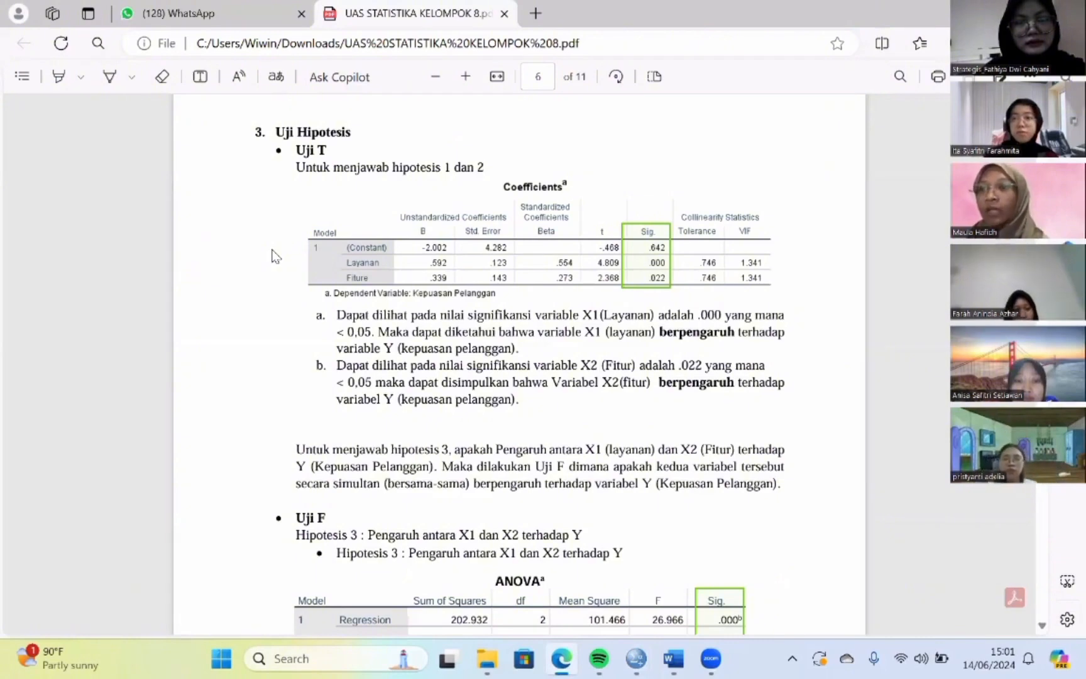
pyautogui.click(468, 76)
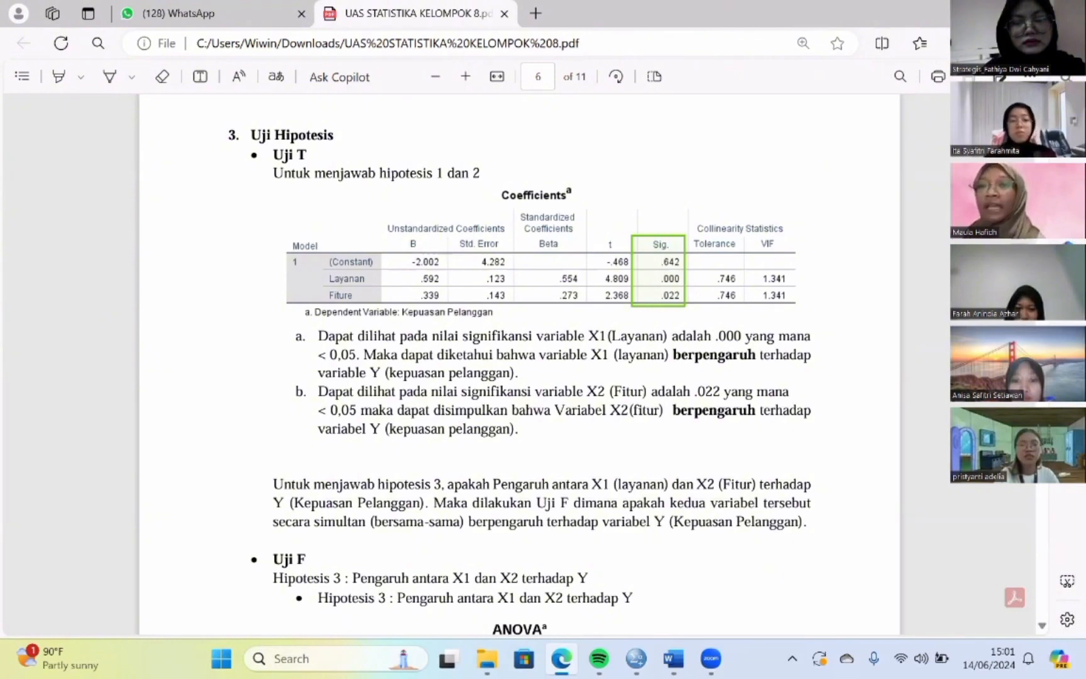
pyautogui.click(1042, 626)
pyautogui.click(1041, 625)
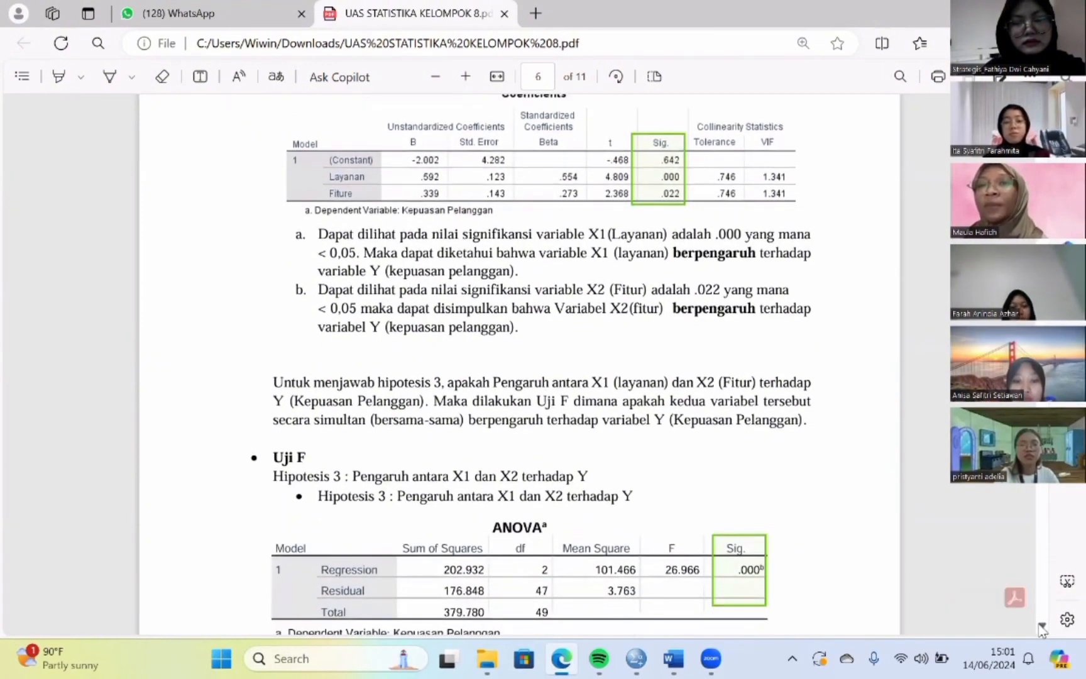
pyautogui.click(1042, 626)
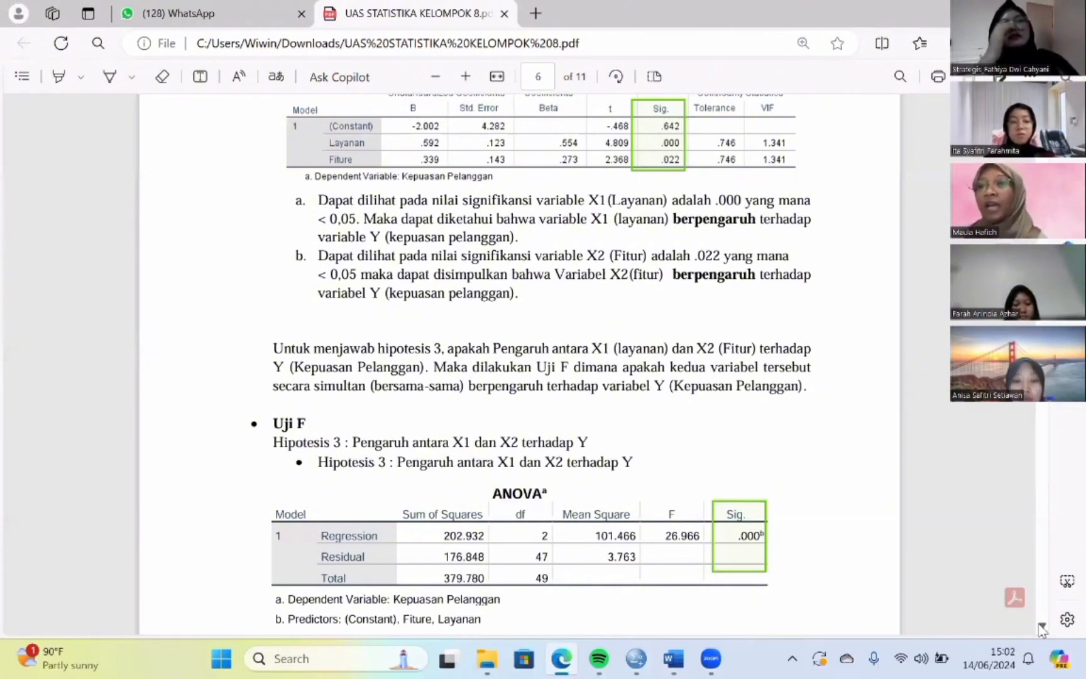
pyautogui.click(1042, 627)
pyautogui.scroll(-4, 1042, 627)
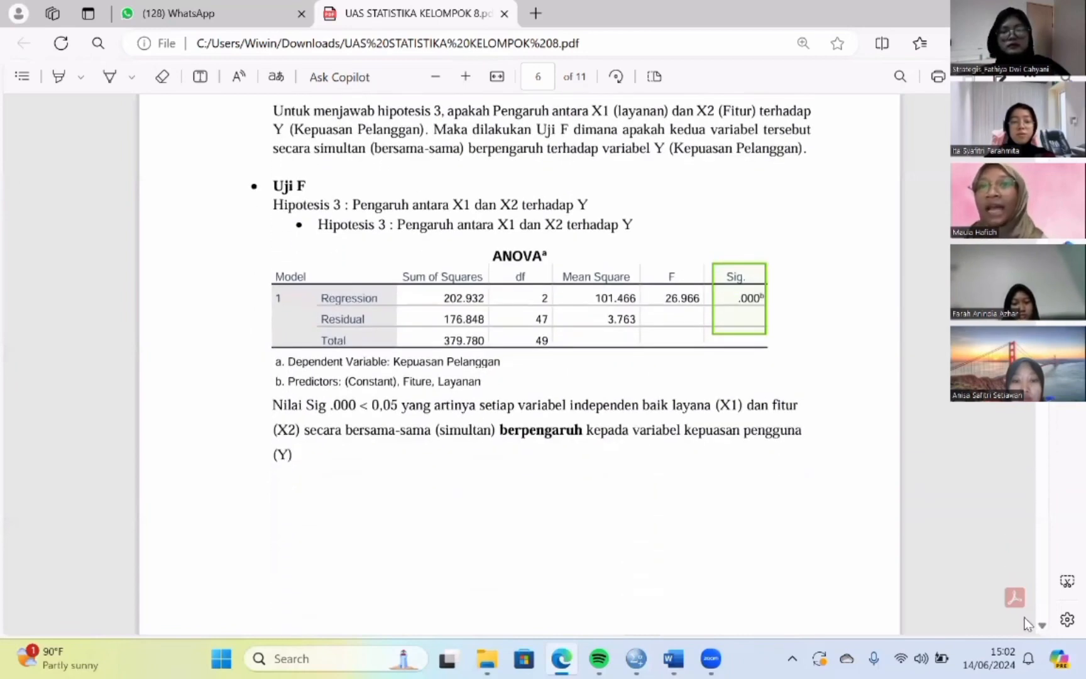
# - Switch to the SPSS output and select the regression's ANOVA table to examine its F test significance
pyautogui.moveTo(635, 657)
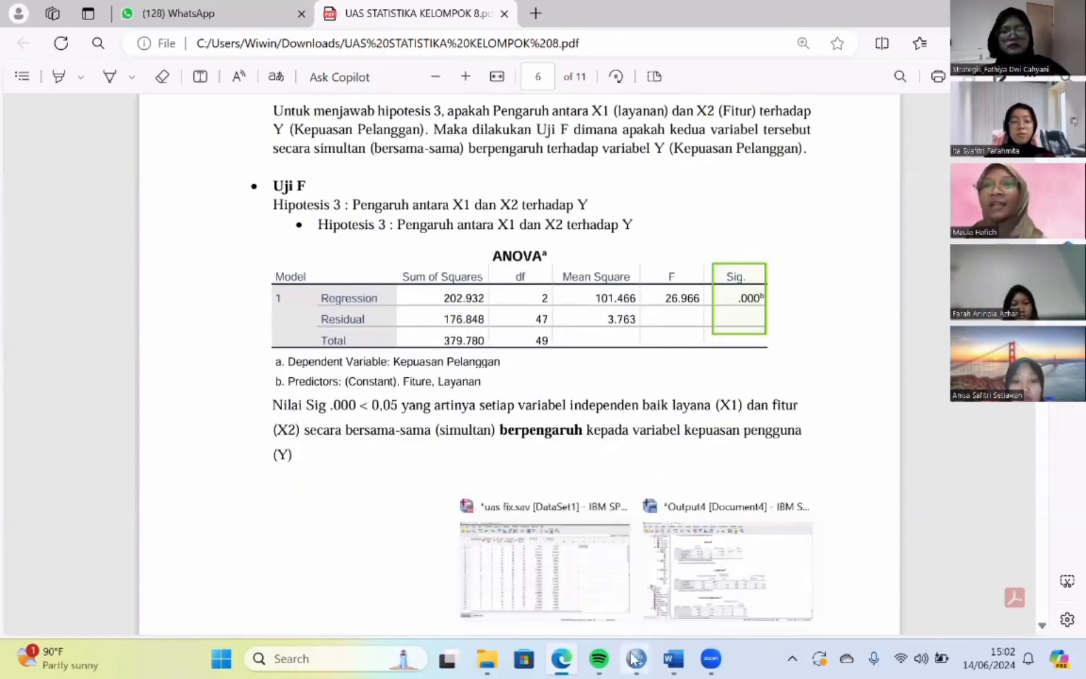
pyautogui.click(590, 575)
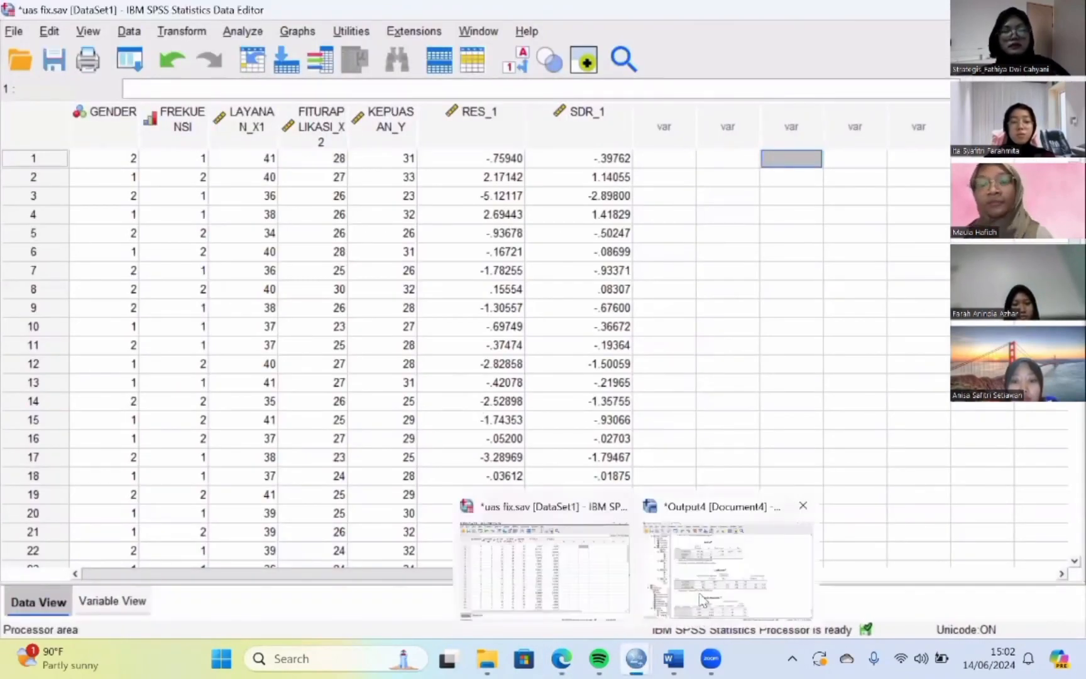
pyautogui.click(728, 569)
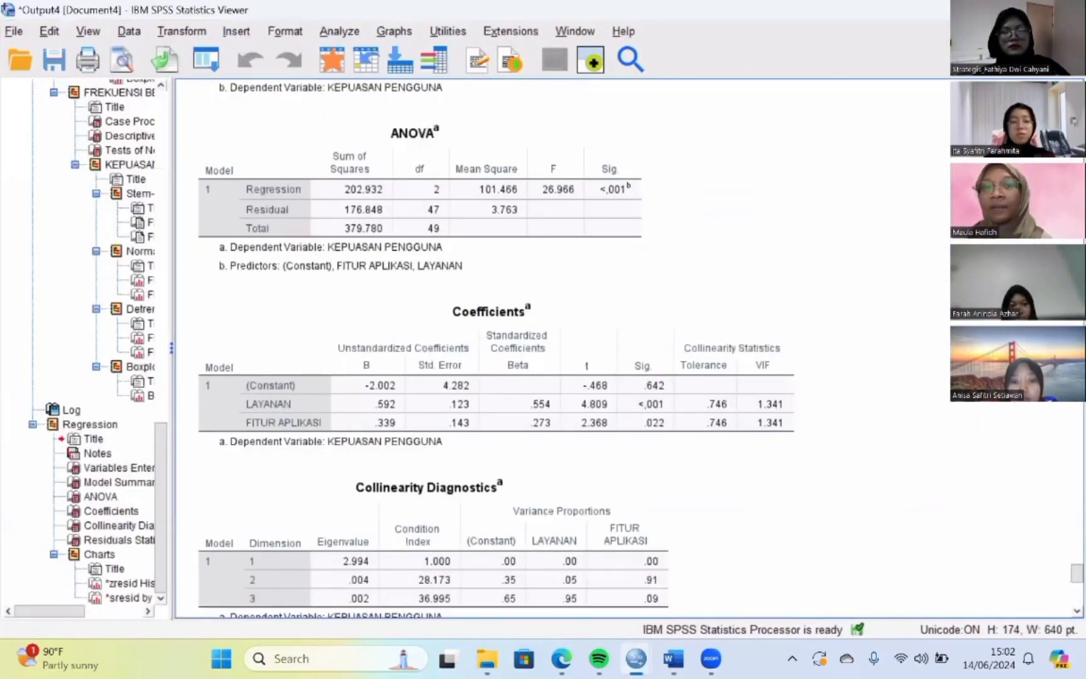
pyautogui.scroll(2, 565, 345)
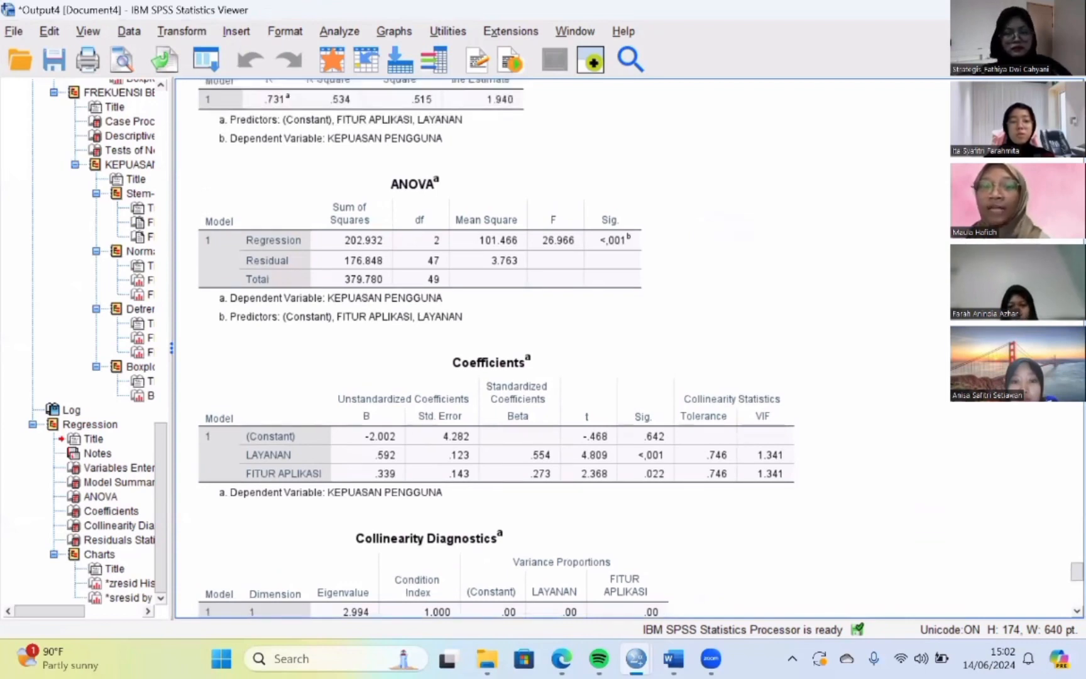
pyautogui.scroll(2, 578, 242)
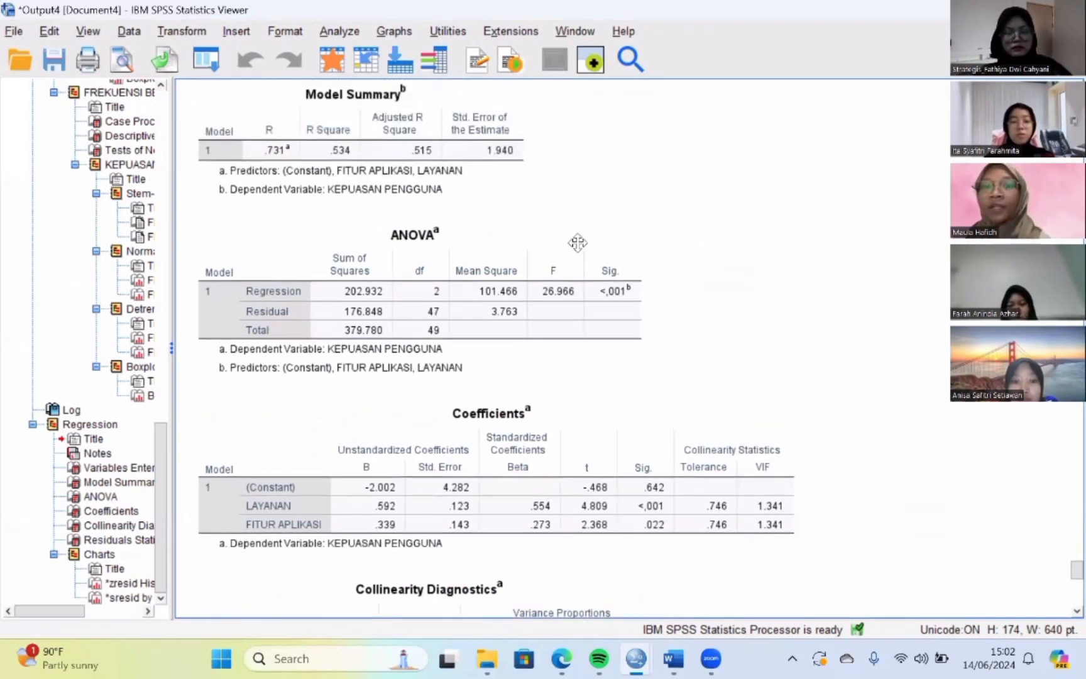
pyautogui.click(504, 253)
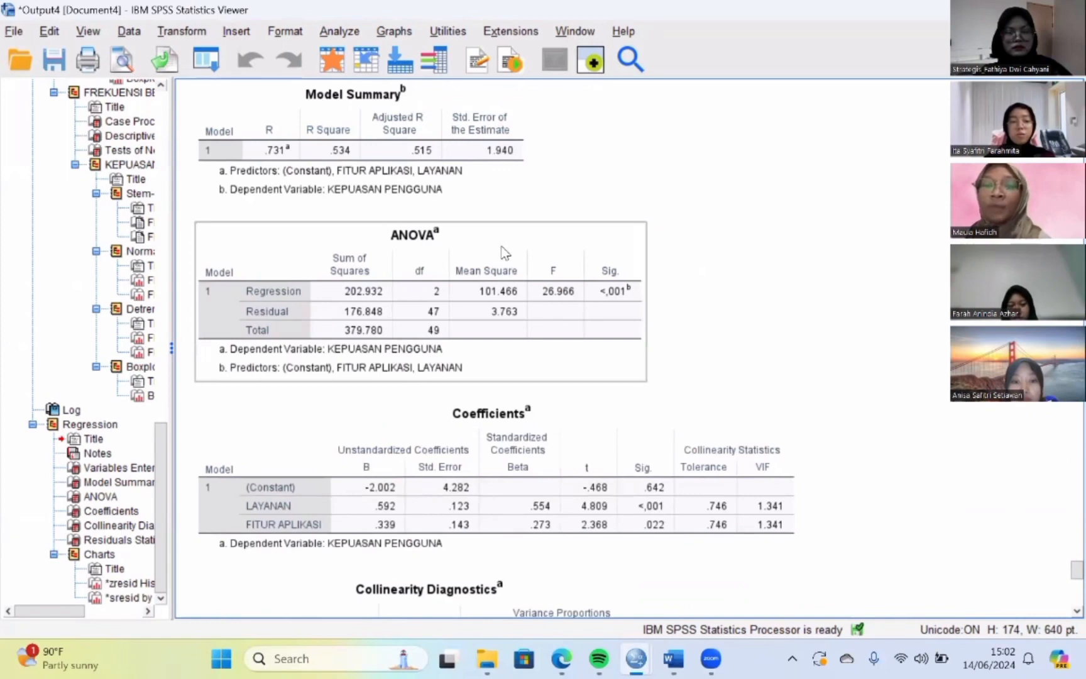
pyautogui.click(506, 254)
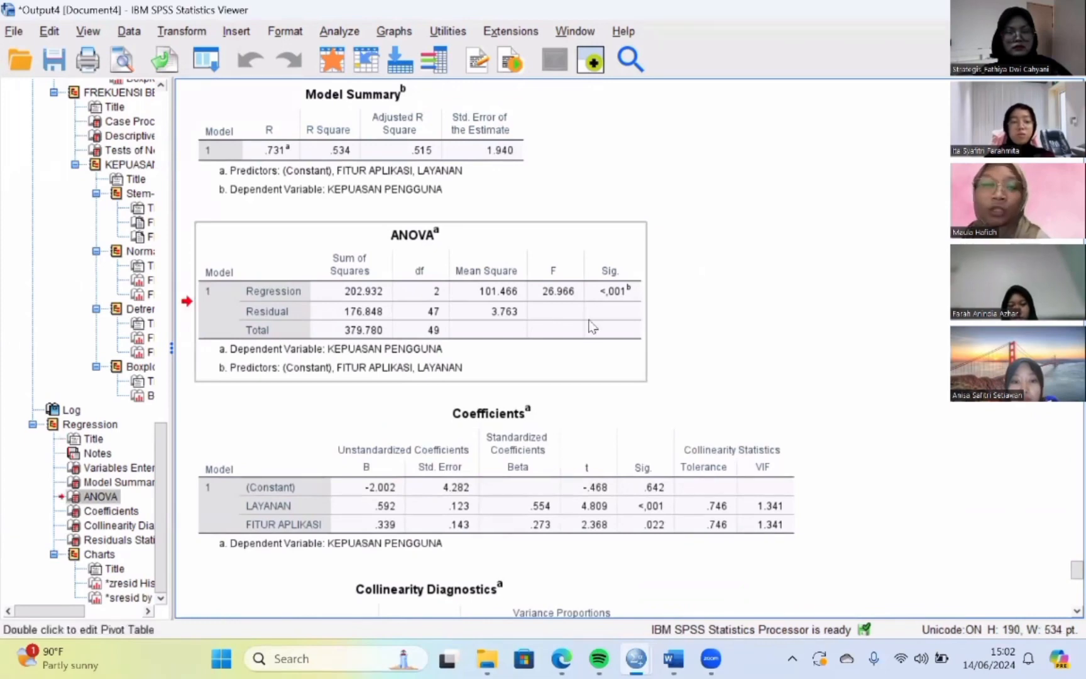
# - Switch back to the PDF report in Edge and compare its Uji F section and the Model Summary under Uji korelasi berganda
pyautogui.click(560, 659)
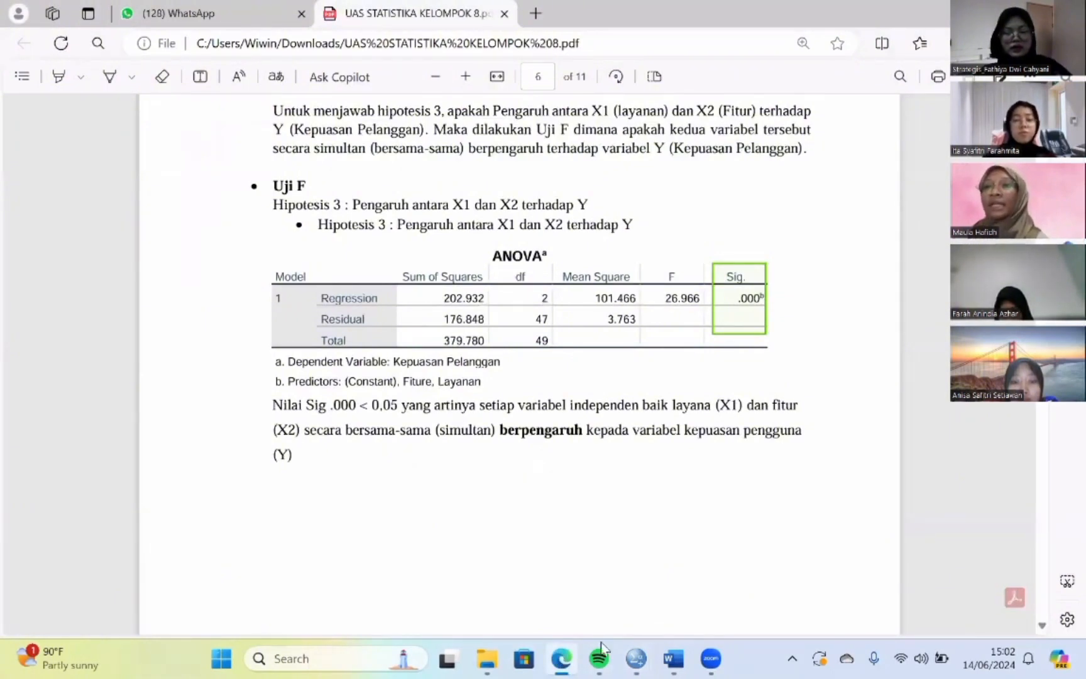
pyautogui.moveTo(601, 653)
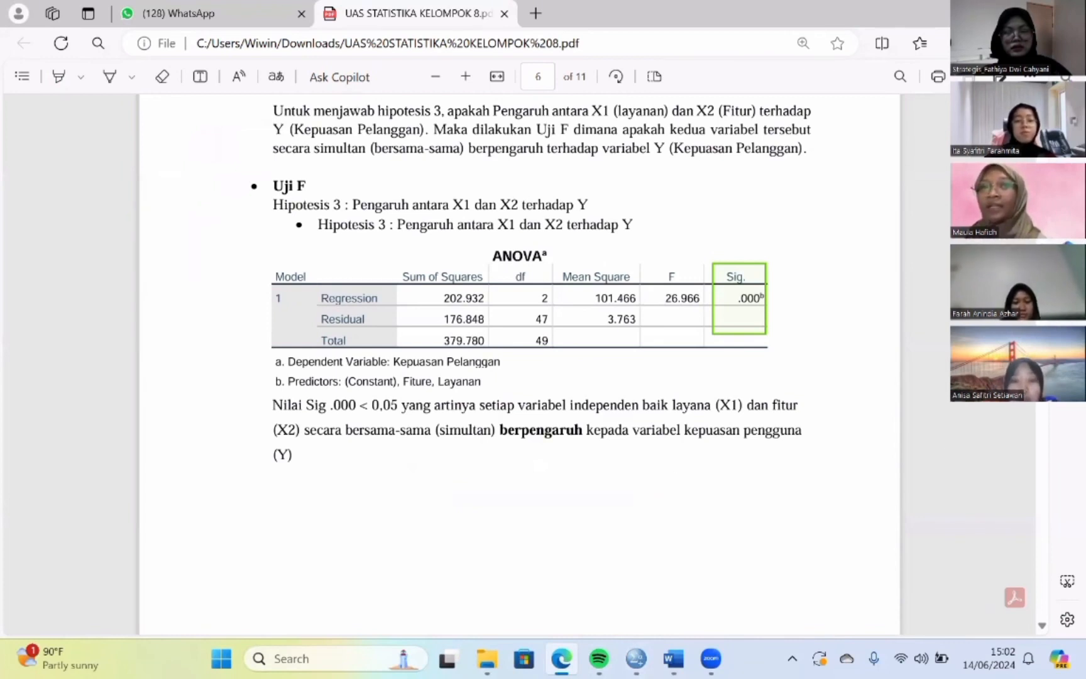
pyautogui.scroll(-3, 520, 365)
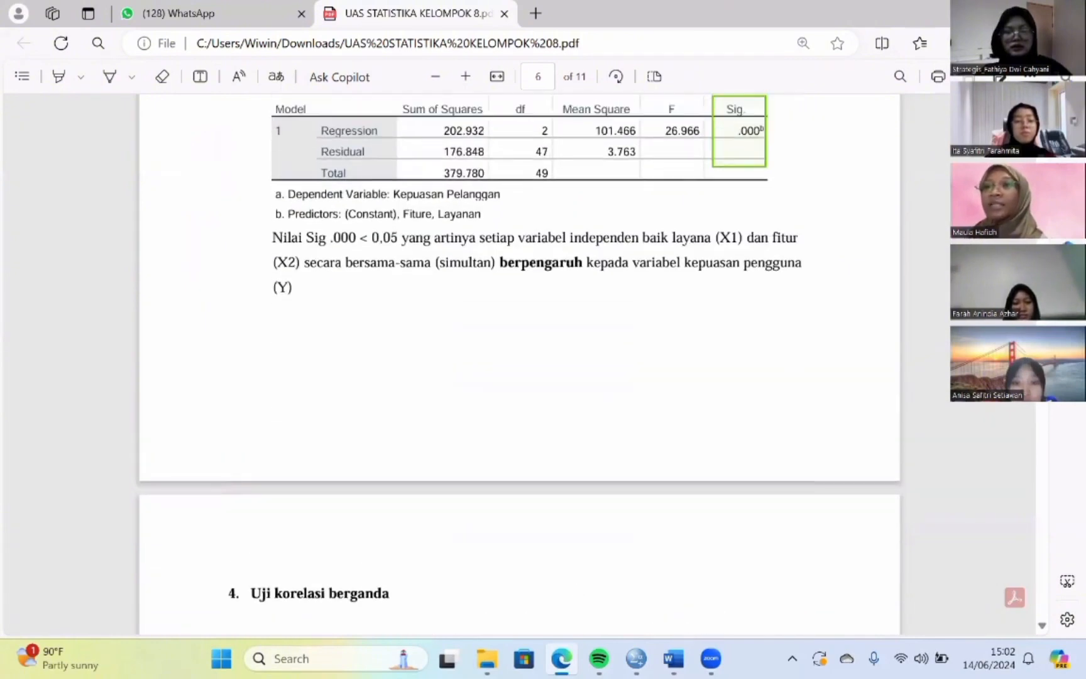
pyautogui.scroll(2, 519, 365)
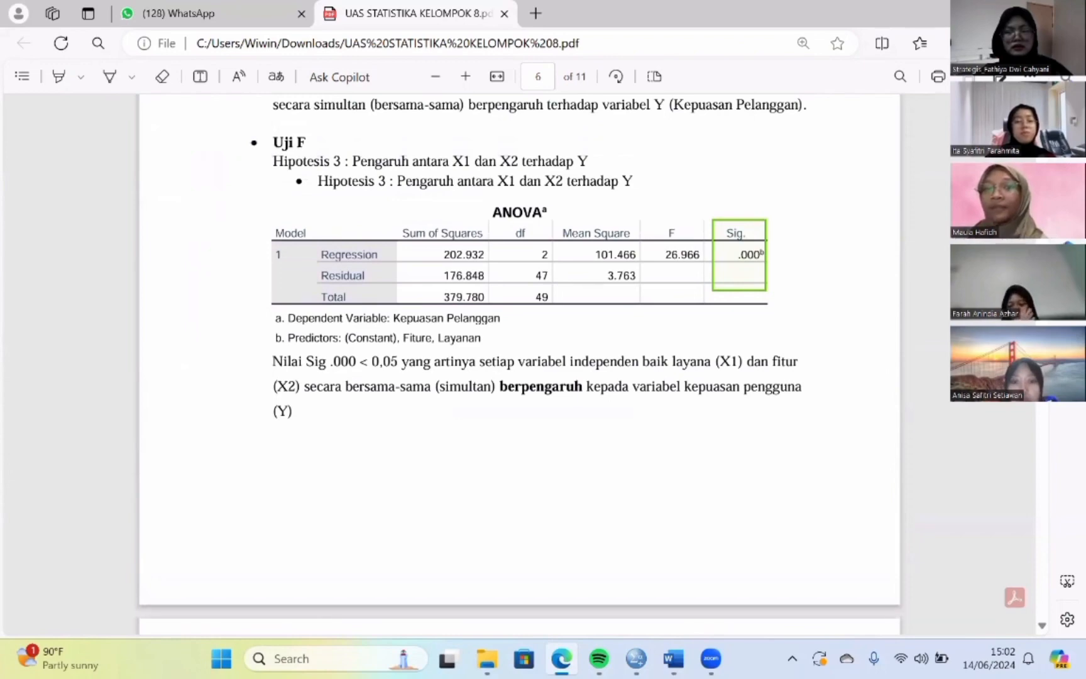
pyautogui.scroll(-1, 519, 358)
pyautogui.scroll(-7, 519, 363)
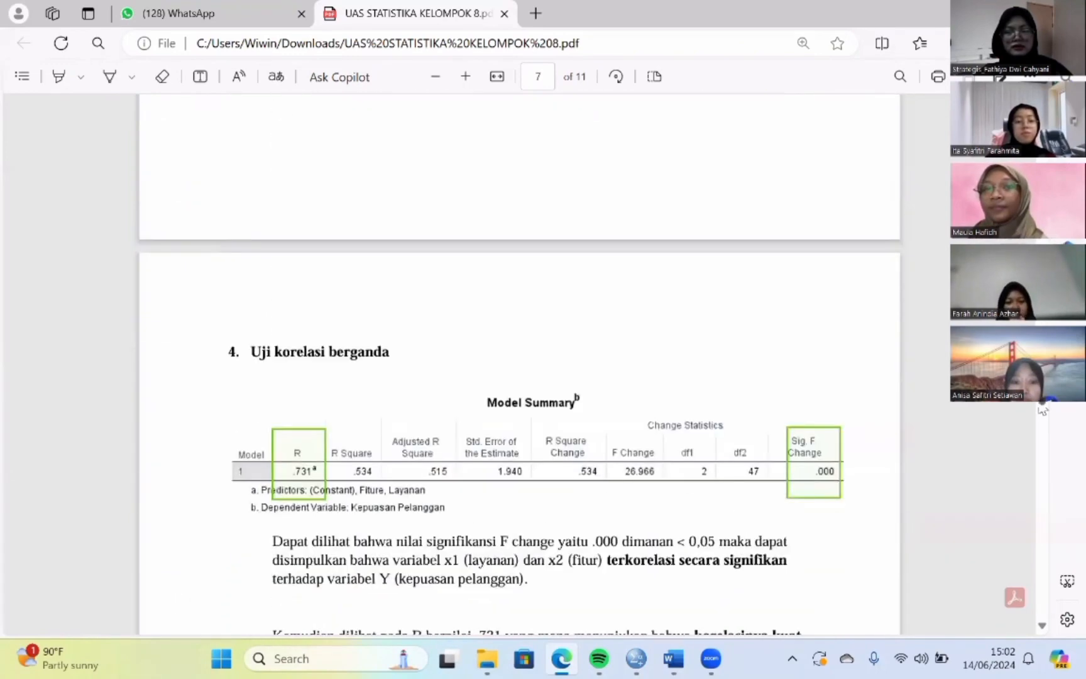
pyautogui.scroll(1, 1042, 411)
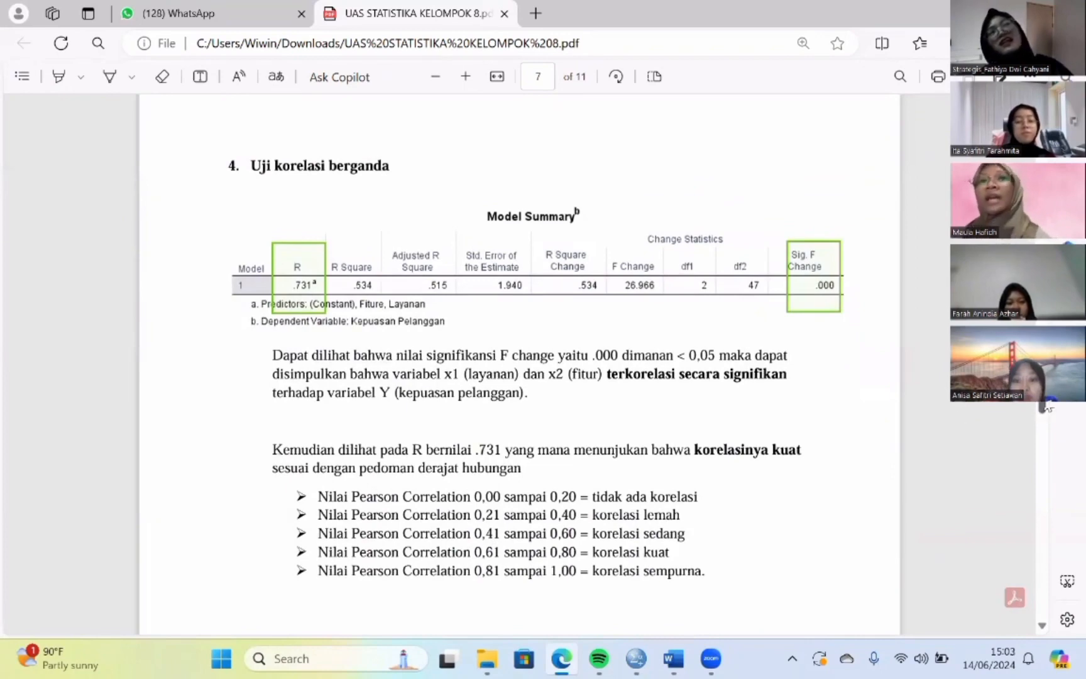
pyautogui.scroll(7, 1044, 407)
pyautogui.scroll(2, 519, 365)
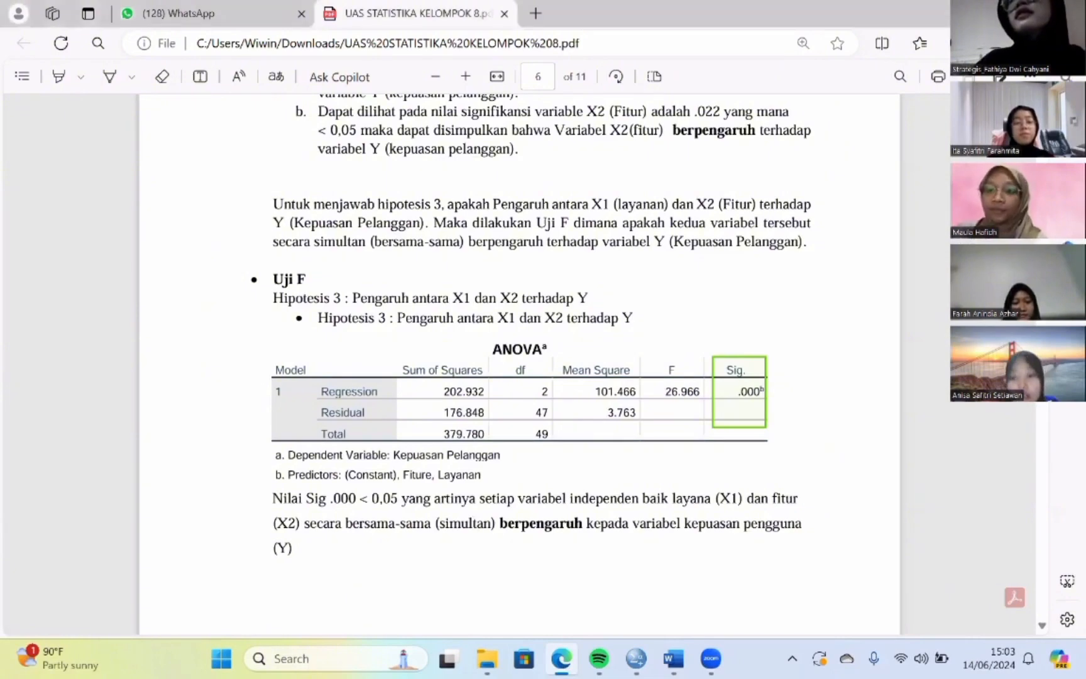
pyautogui.scroll(-5, 520, 365)
pyautogui.scroll(-5, 519, 365)
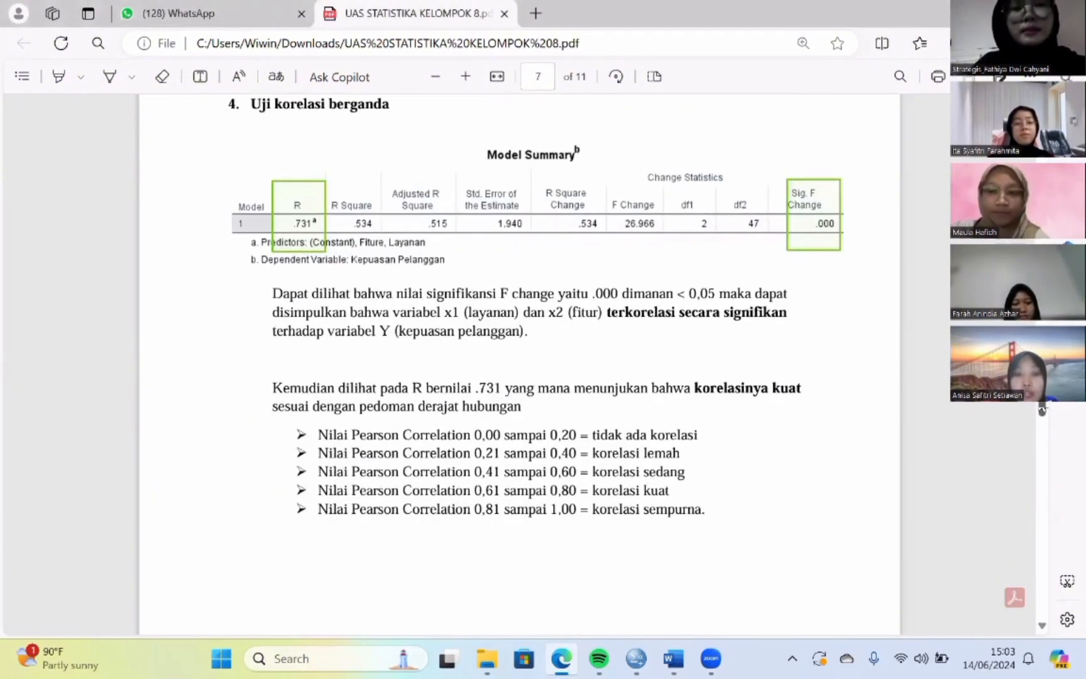
pyautogui.scroll(2, 1042, 410)
pyautogui.scroll(-1, 1042, 409)
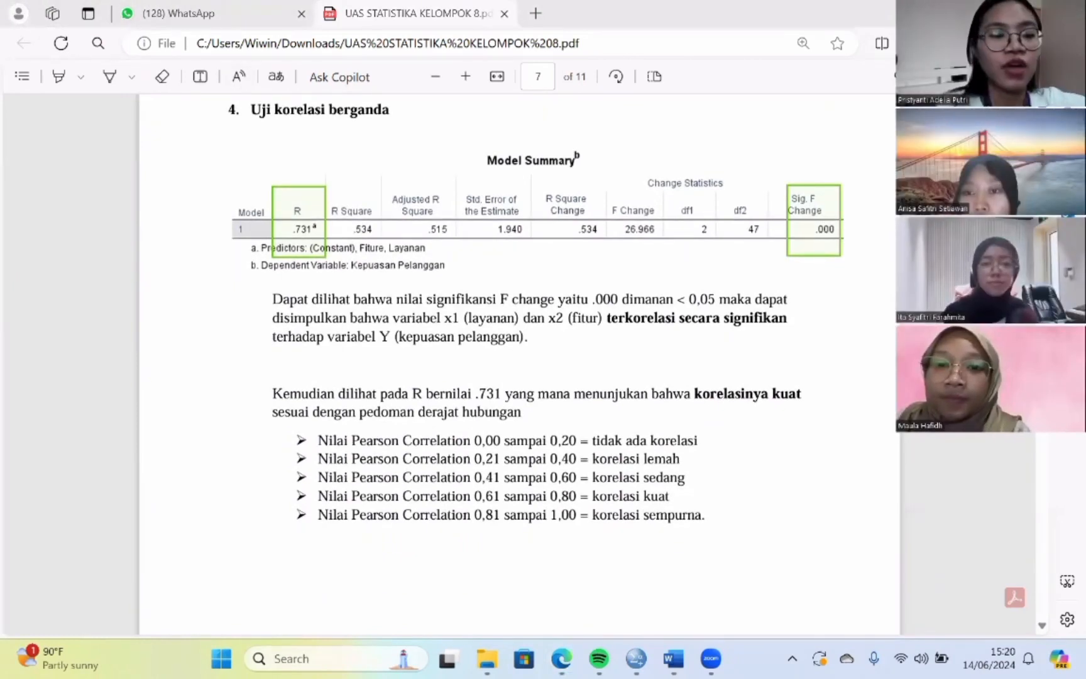
# - Switch to the SPSS Data Editor and add R squared change to the statistics of the linear regression on KEPUASAN PENGGUNA
pyautogui.moveTo(636, 658)
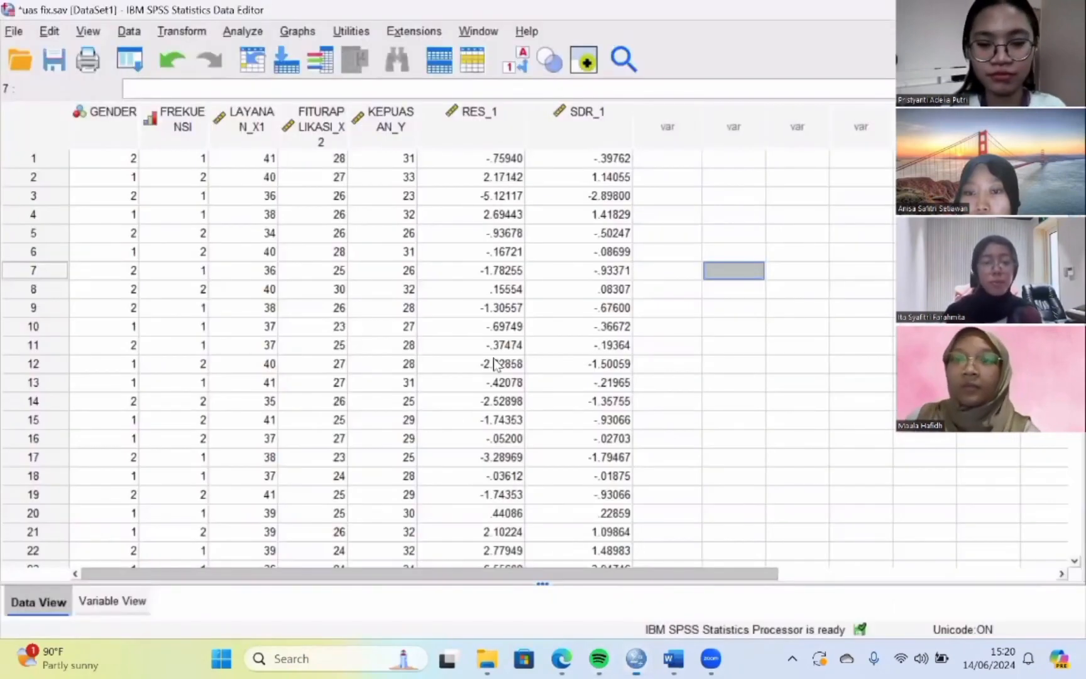
pyautogui.click(563, 584)
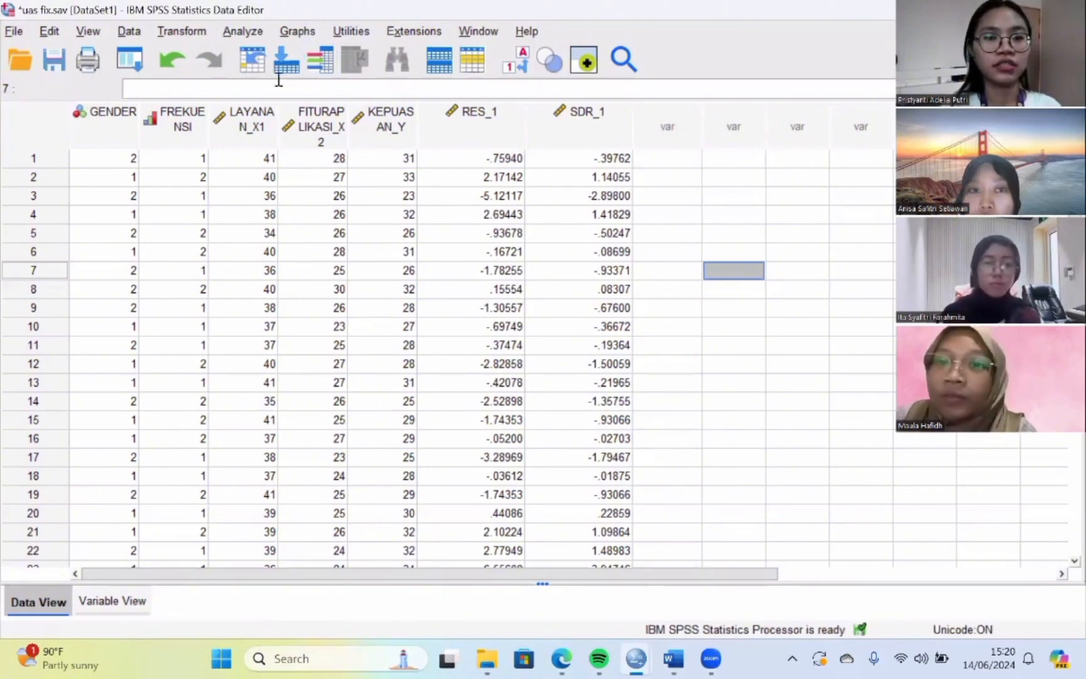
pyautogui.click(253, 33)
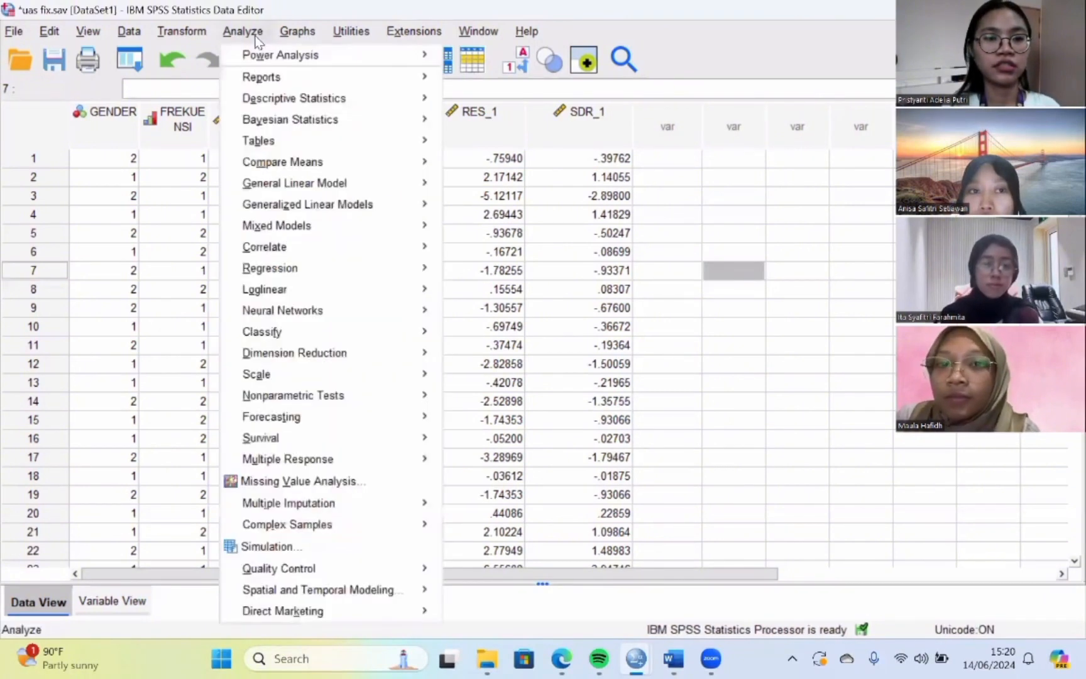
pyautogui.moveTo(380, 256)
pyautogui.moveTo(415, 270)
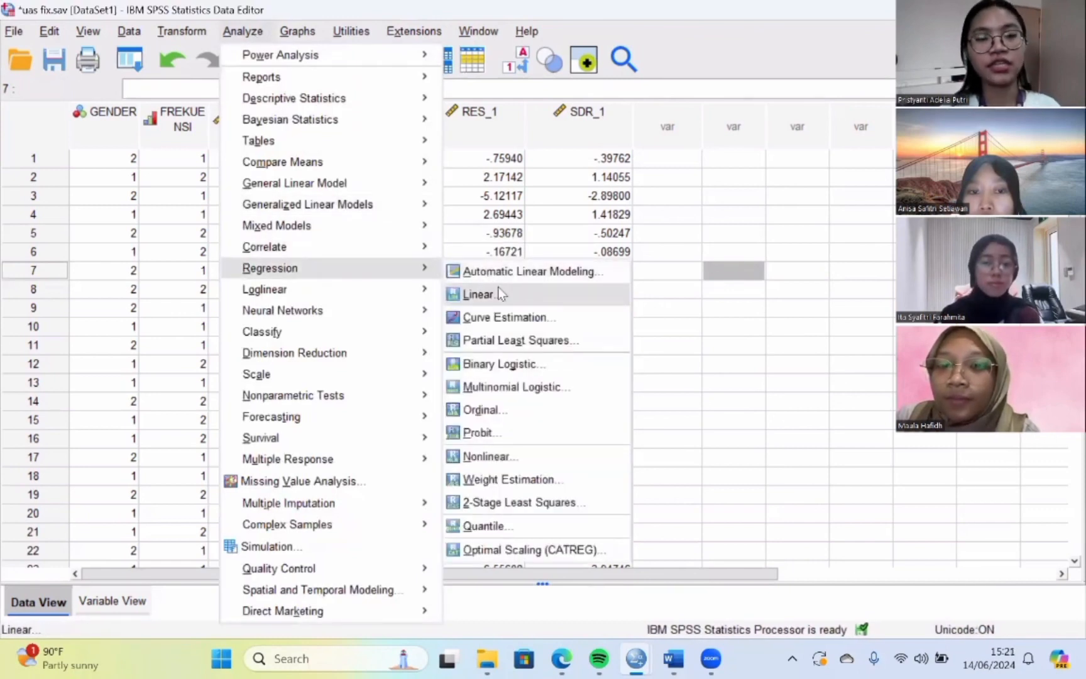
pyautogui.click(516, 304)
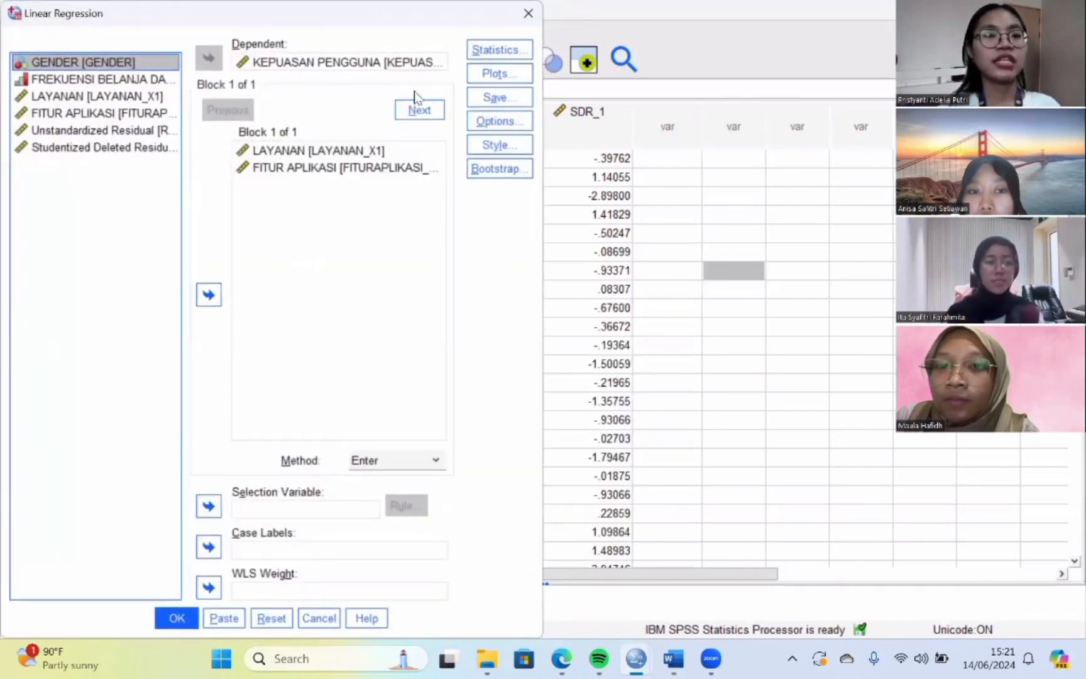
pyautogui.click(487, 55)
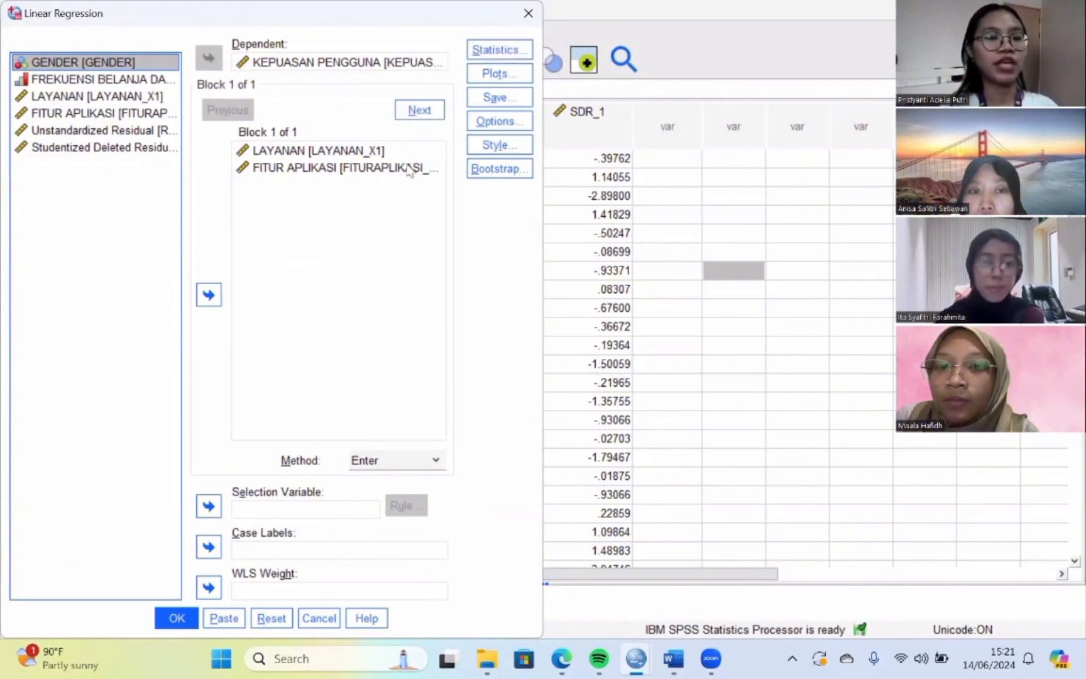
pyautogui.click(478, 54)
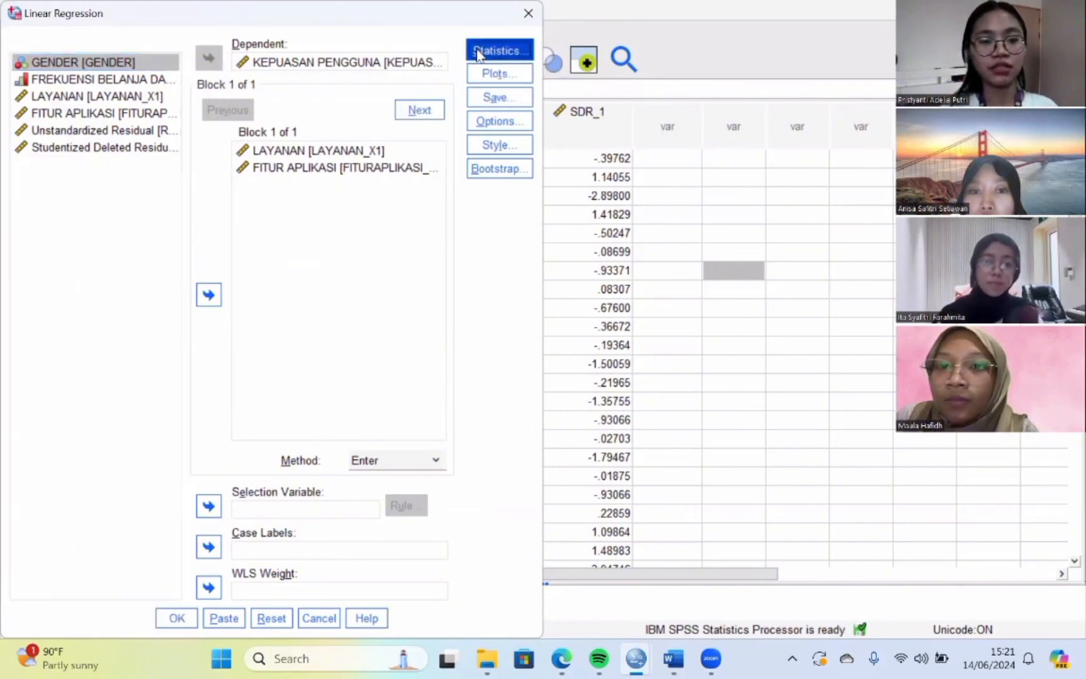
pyautogui.click(308, 263)
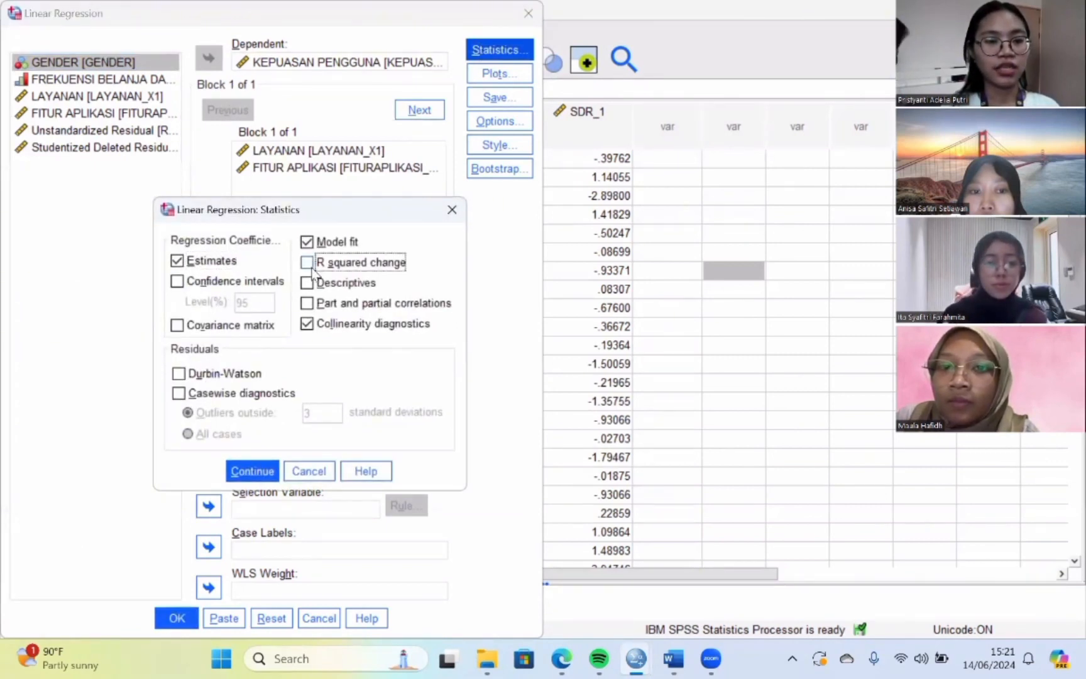
pyautogui.click(310, 265)
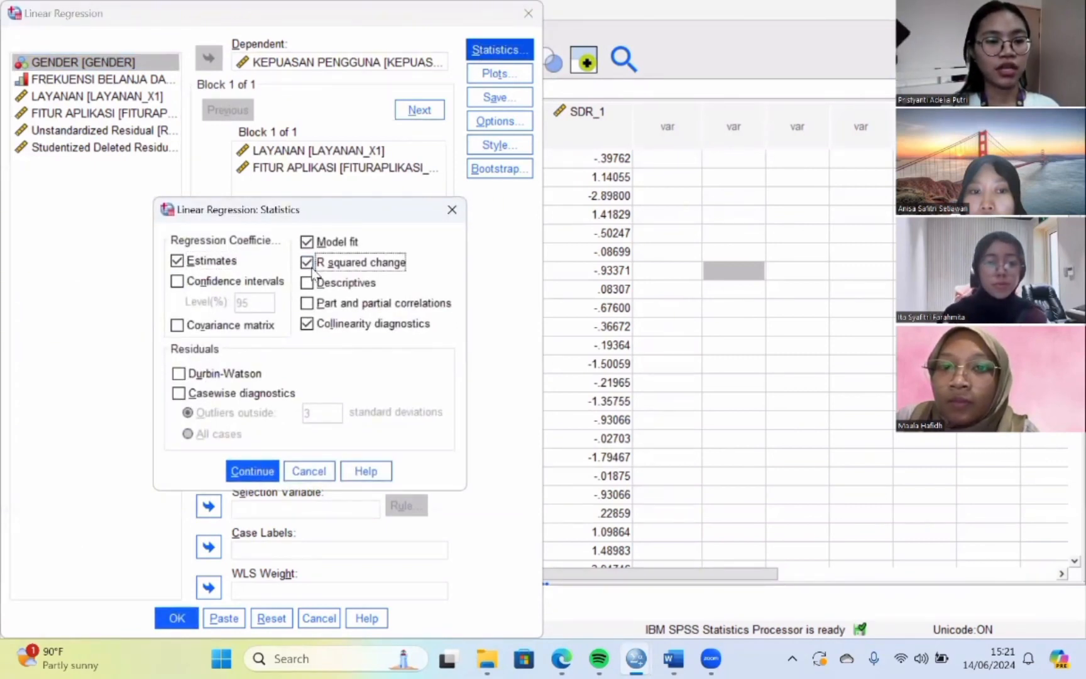
pyautogui.click(263, 467)
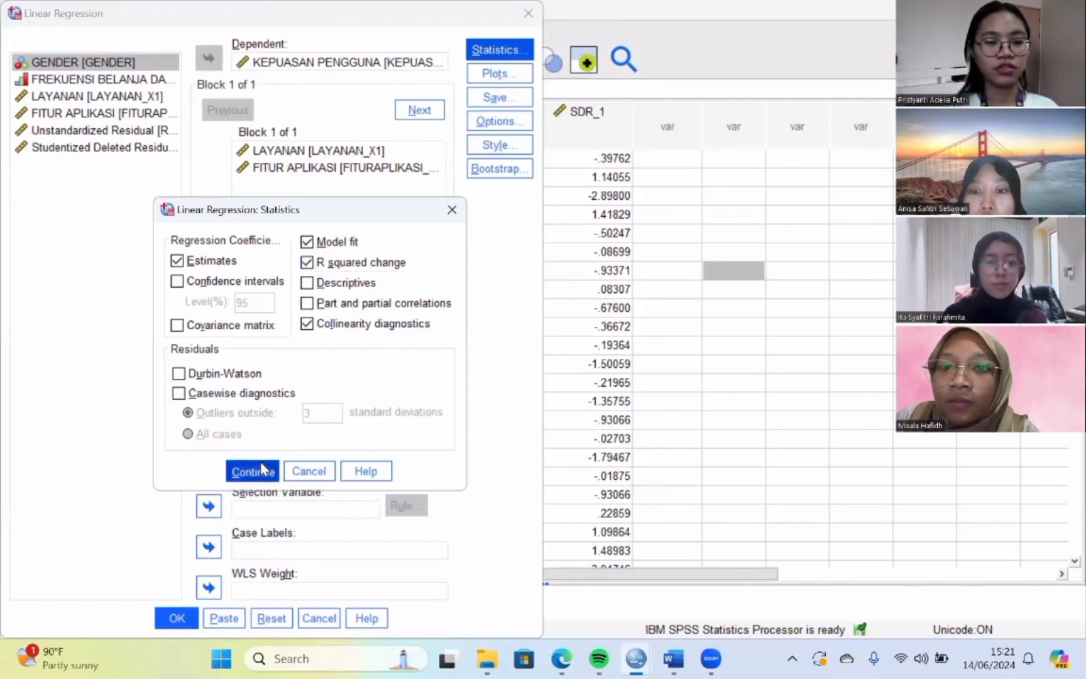
# - Keep the histogram and *SRESID against *ZPRED plots, save only the unstandardized residuals, and run the regression
pyautogui.click(494, 96)
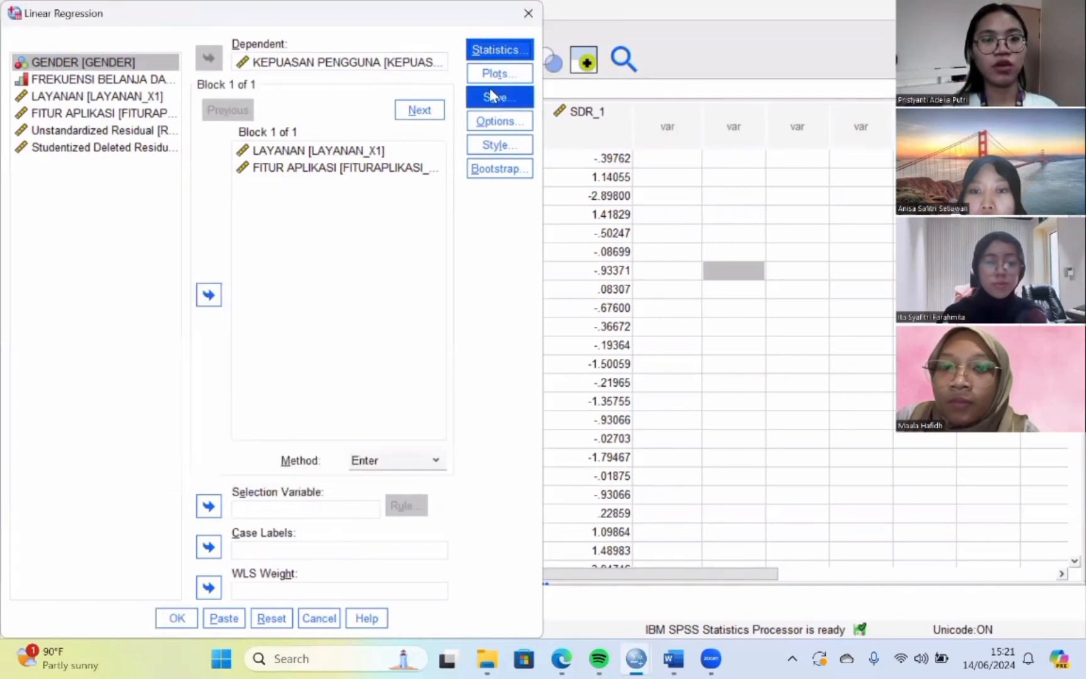
pyautogui.click(496, 75)
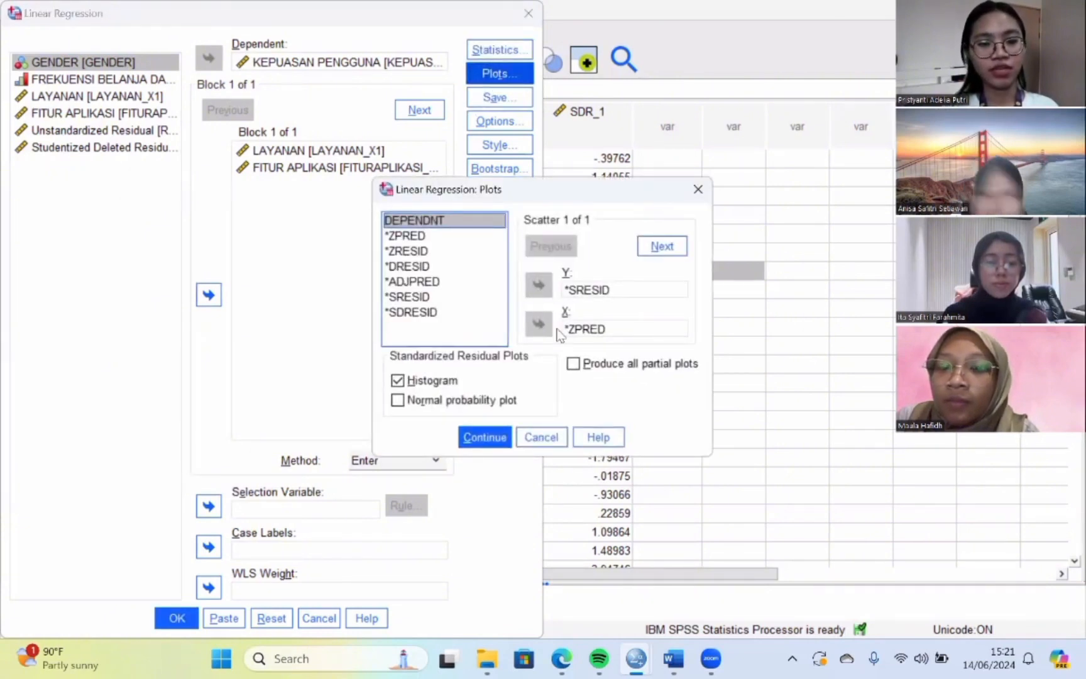
pyautogui.click(484, 438)
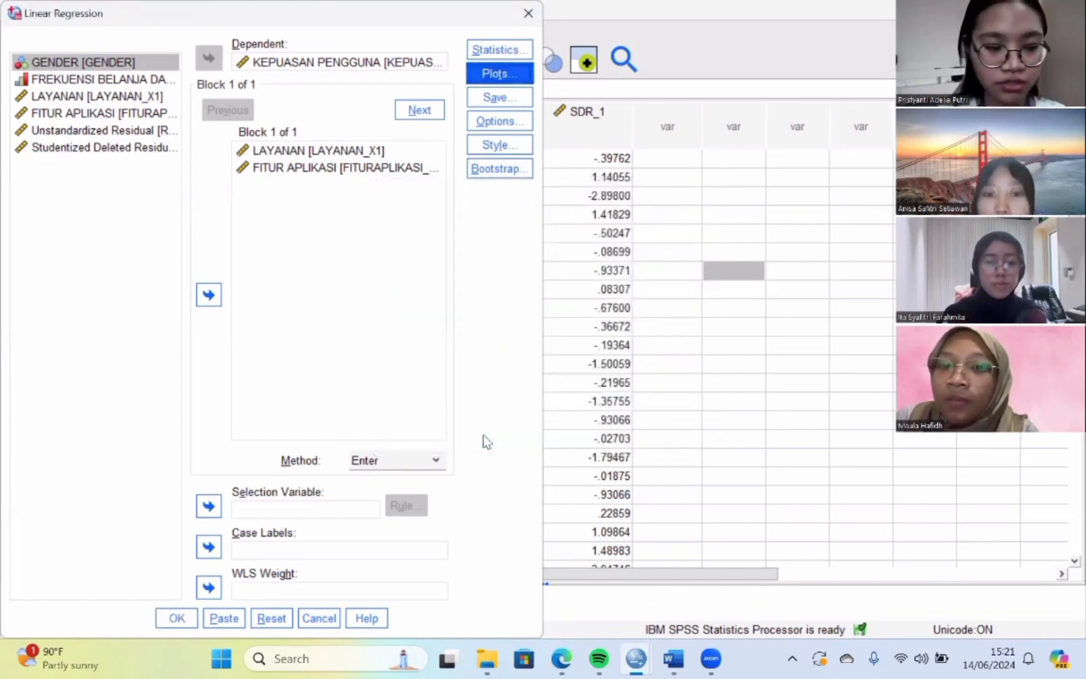
pyautogui.click(505, 98)
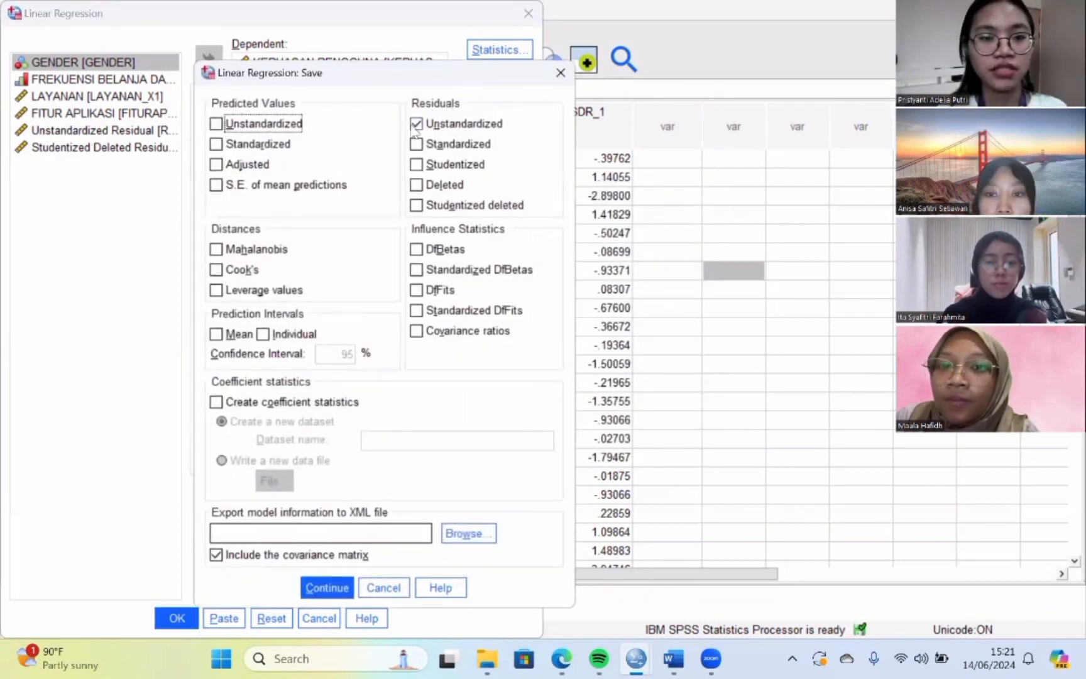
pyautogui.click(417, 124)
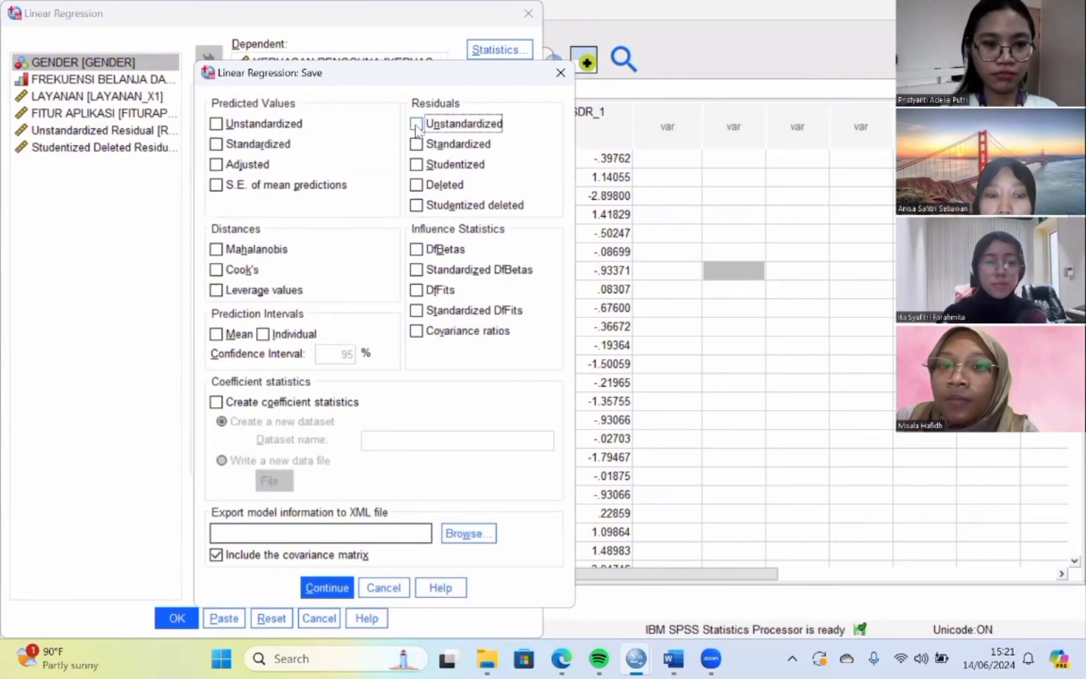
pyautogui.click(417, 125)
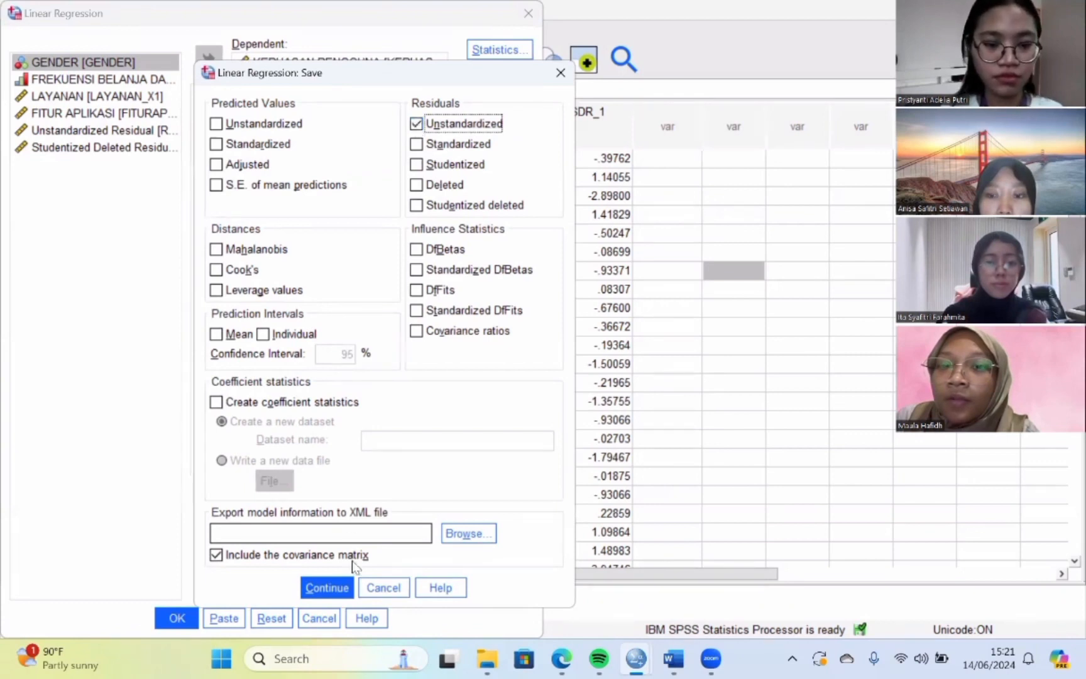
pyautogui.click(327, 587)
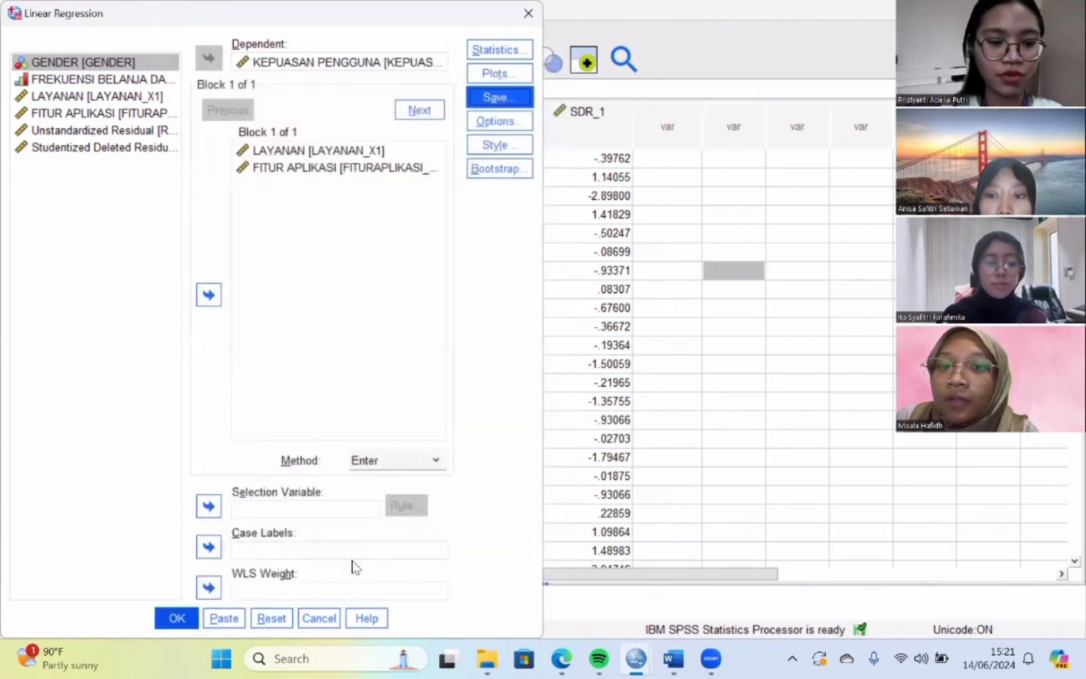
pyautogui.click(176, 618)
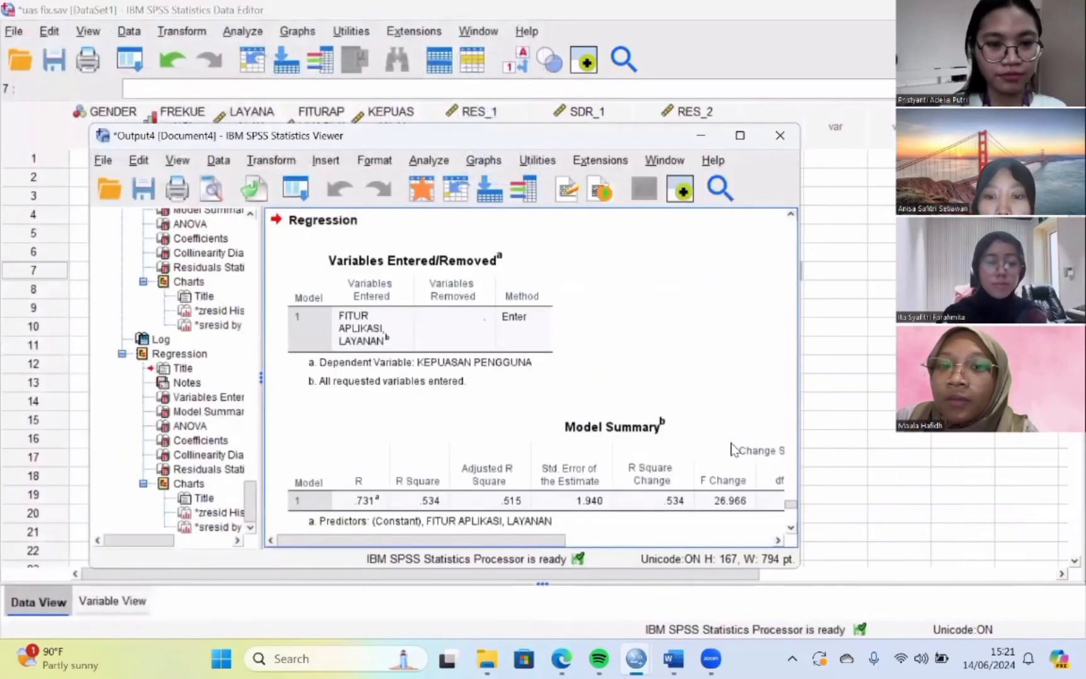
# - Select the Model Summary in the maximized output and compare it with the Uji korelasi berganda section of the PDF report in Edge
pyautogui.click(740, 135)
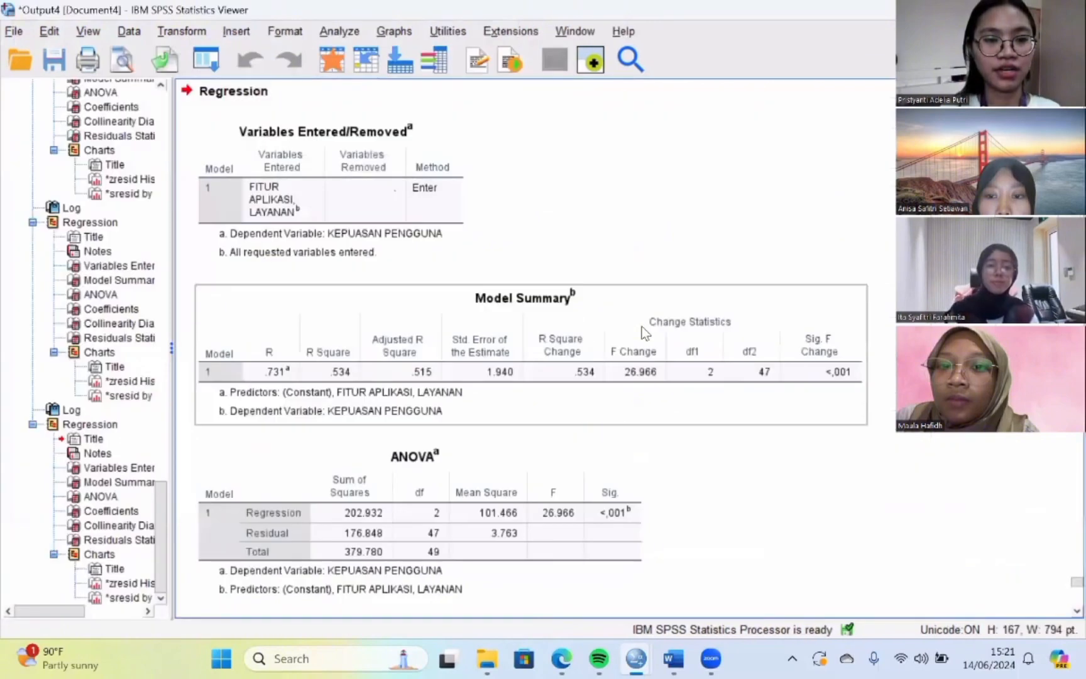
pyautogui.click(640, 334)
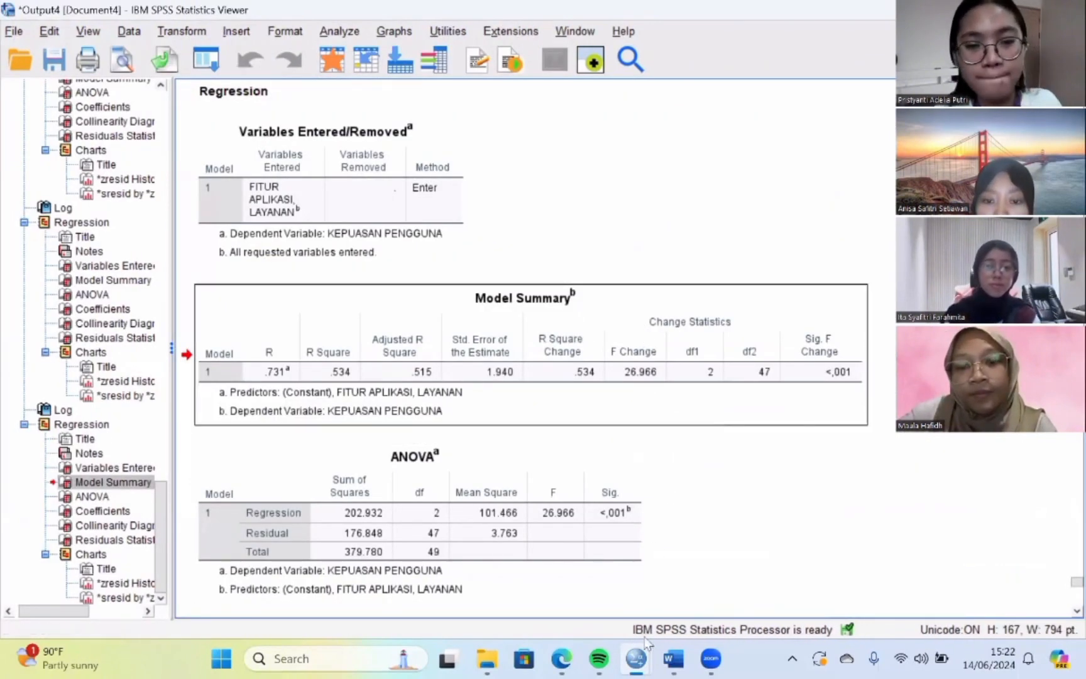
pyautogui.moveTo(562, 658)
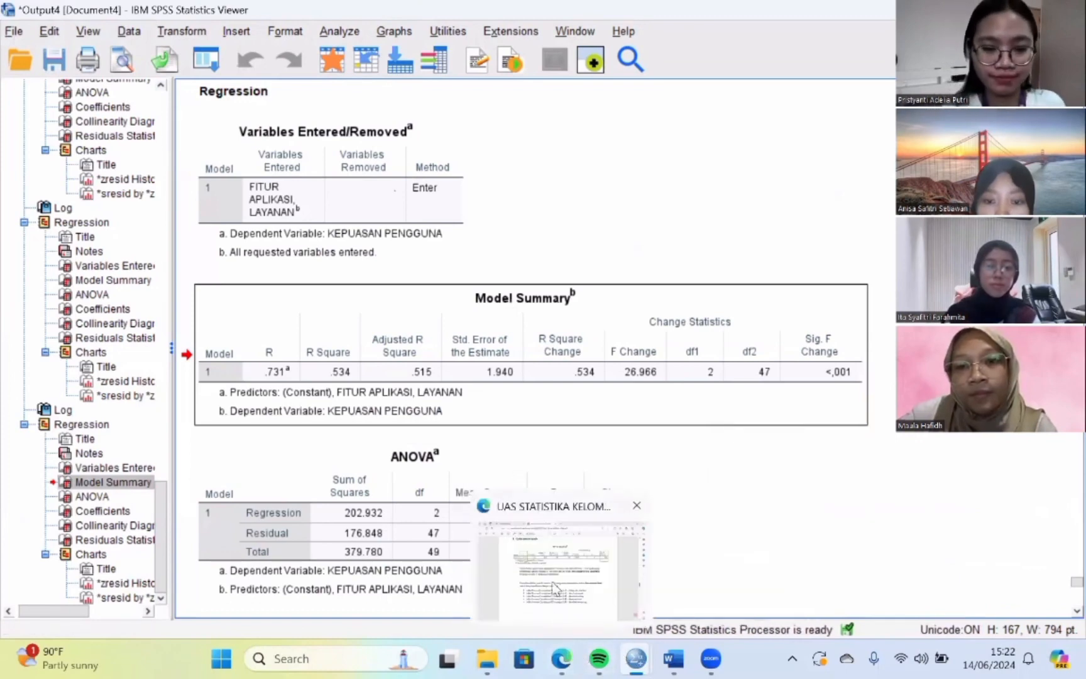
pyautogui.click(553, 588)
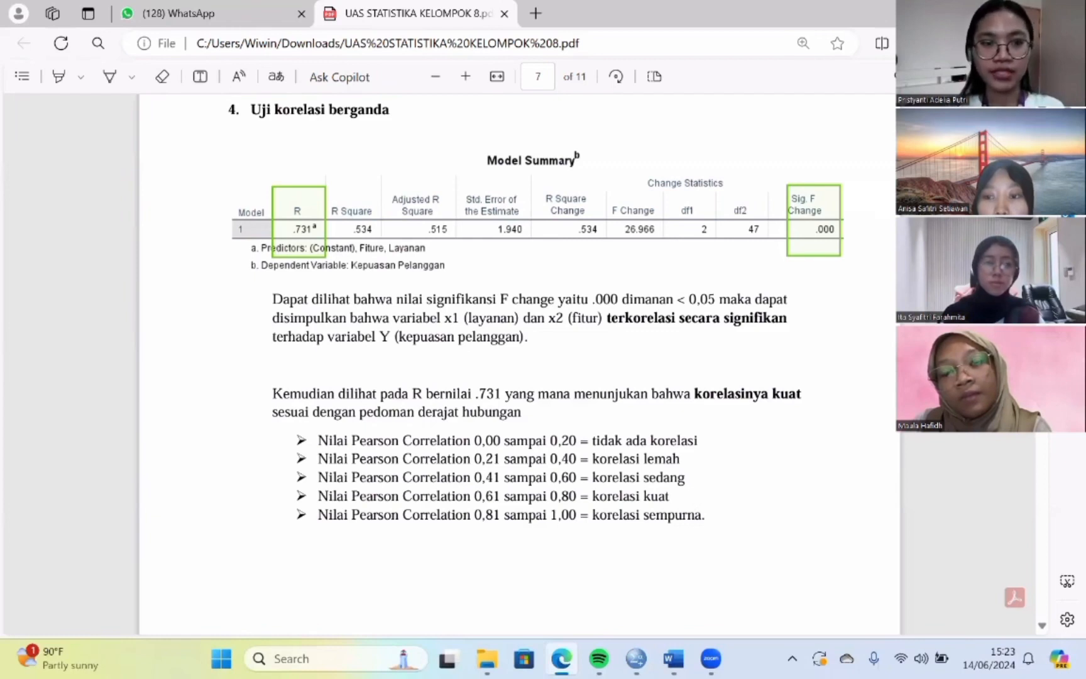
pyautogui.scroll(-2, 536, 313)
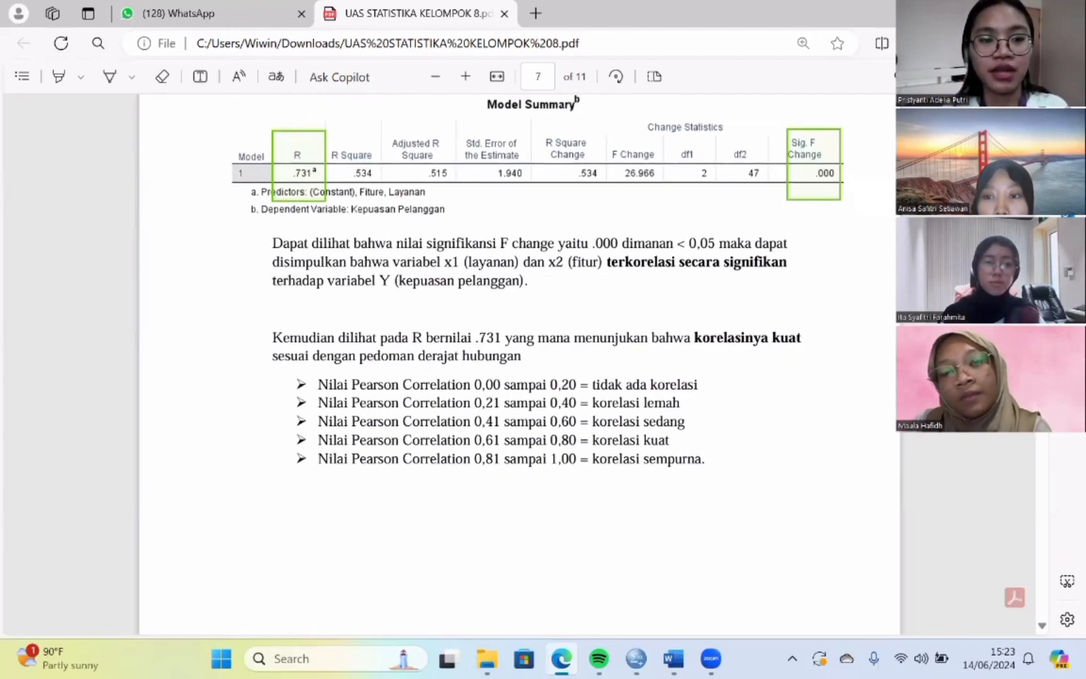
pyautogui.scroll(2, 536, 313)
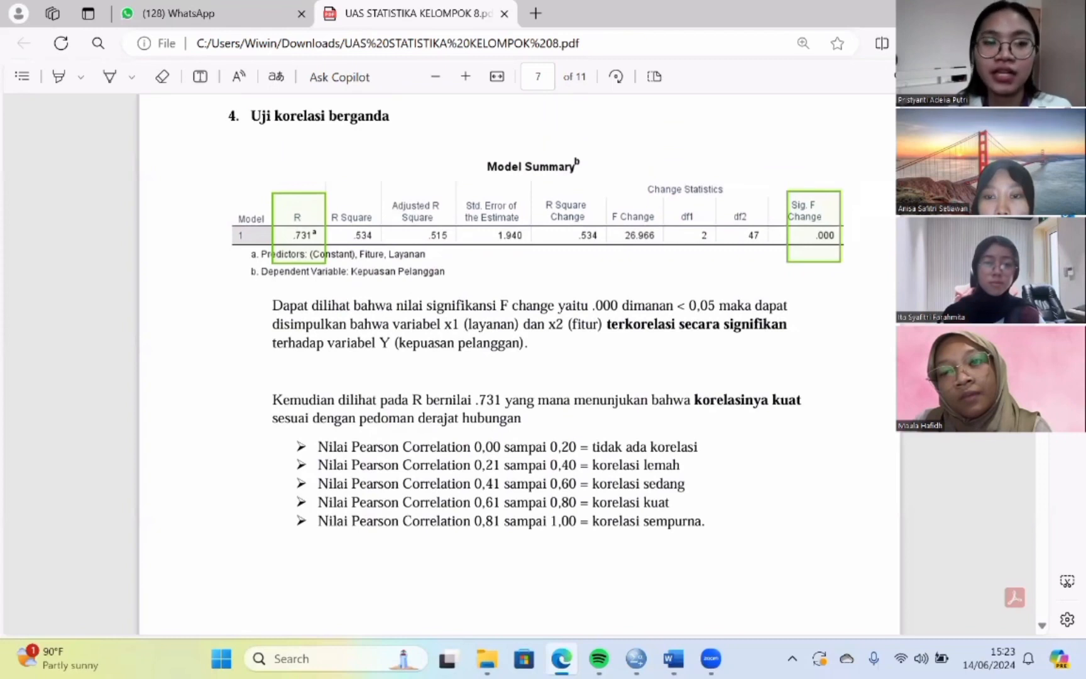
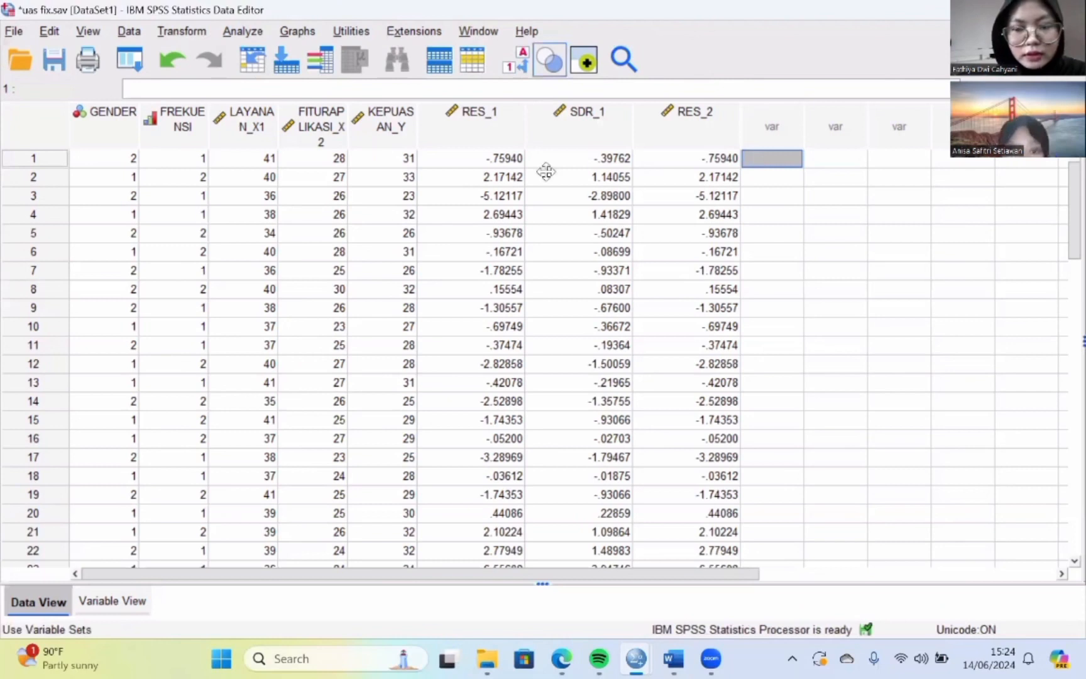
# - Add the normal probability plot to the linear regression on KEPUASAN PENGGUNA and run it again from the SPSS Data Editor
pyautogui.hotkey('alt', 'a')
pyautogui.moveTo(376, 140)
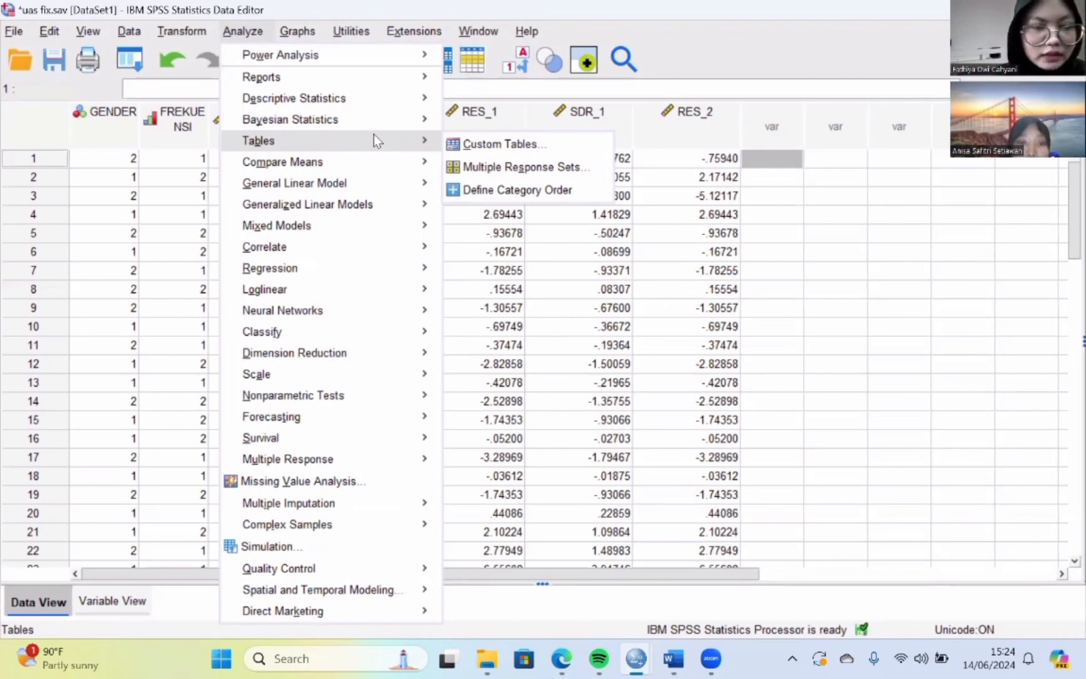
pyautogui.moveTo(393, 250)
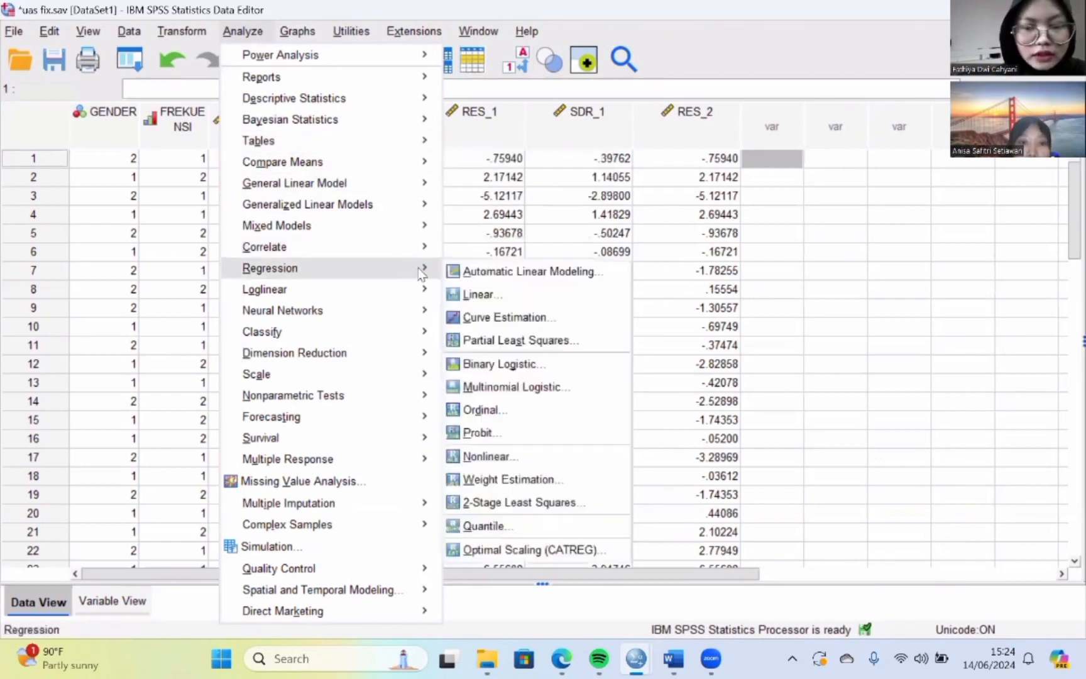
pyautogui.click(481, 291)
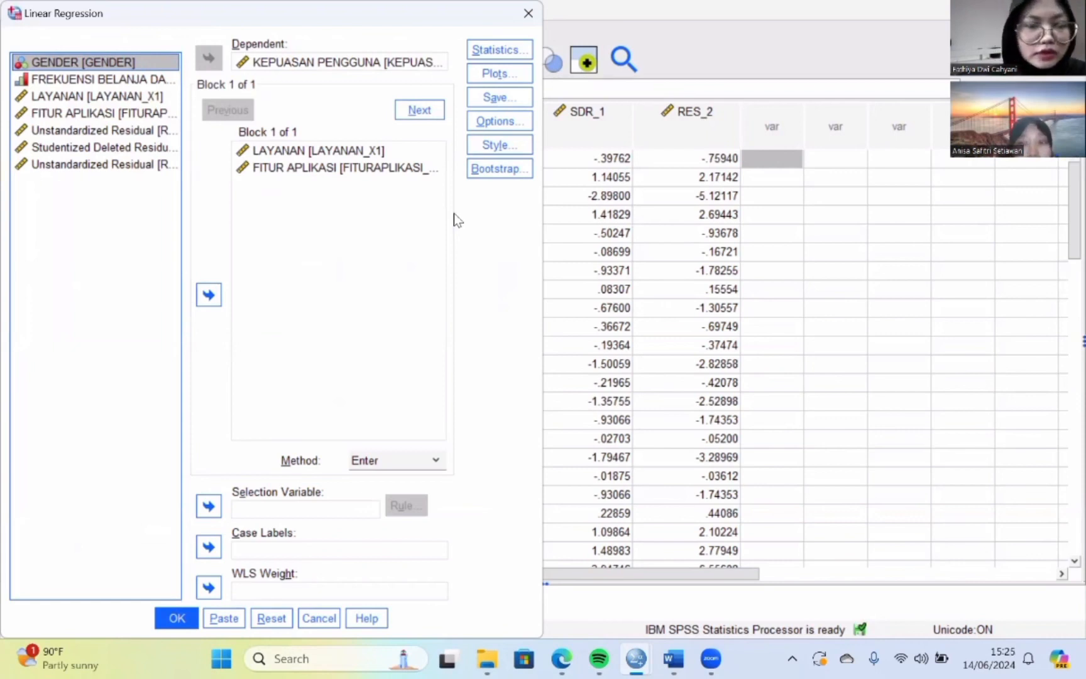
pyautogui.click(495, 94)
pyautogui.click(493, 75)
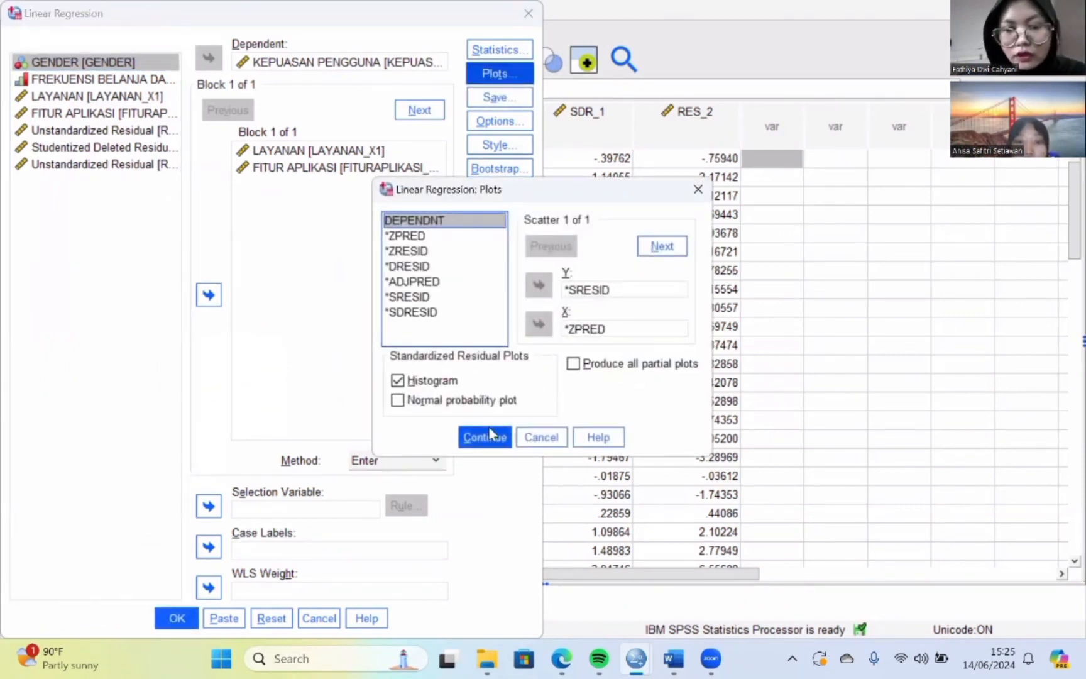
pyautogui.click(398, 402)
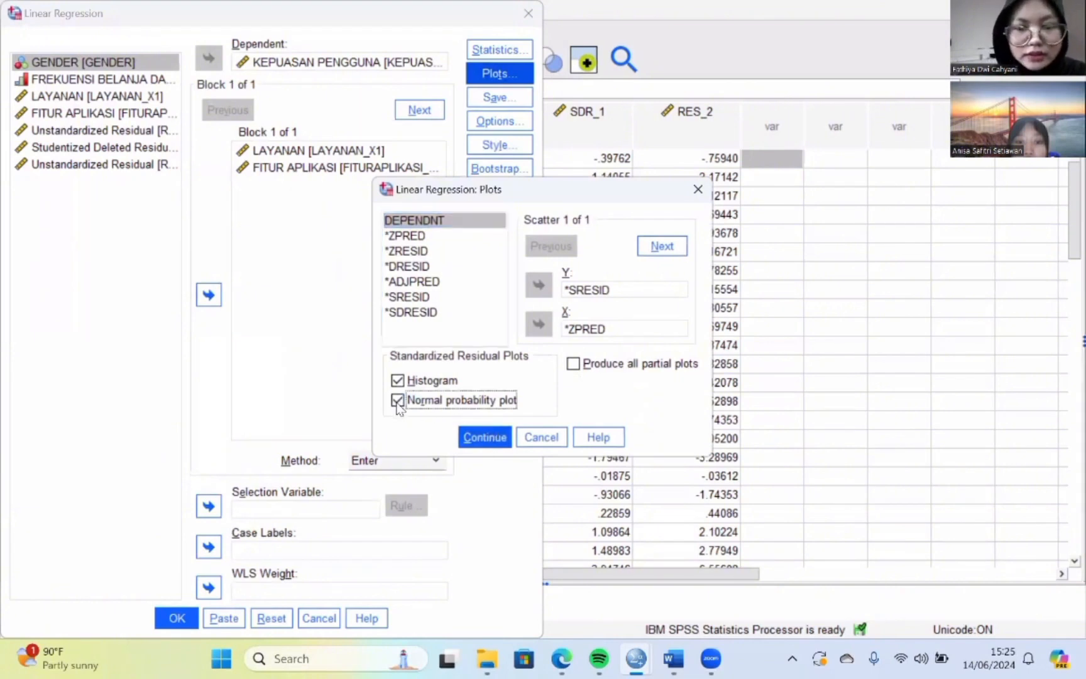
pyautogui.click(485, 439)
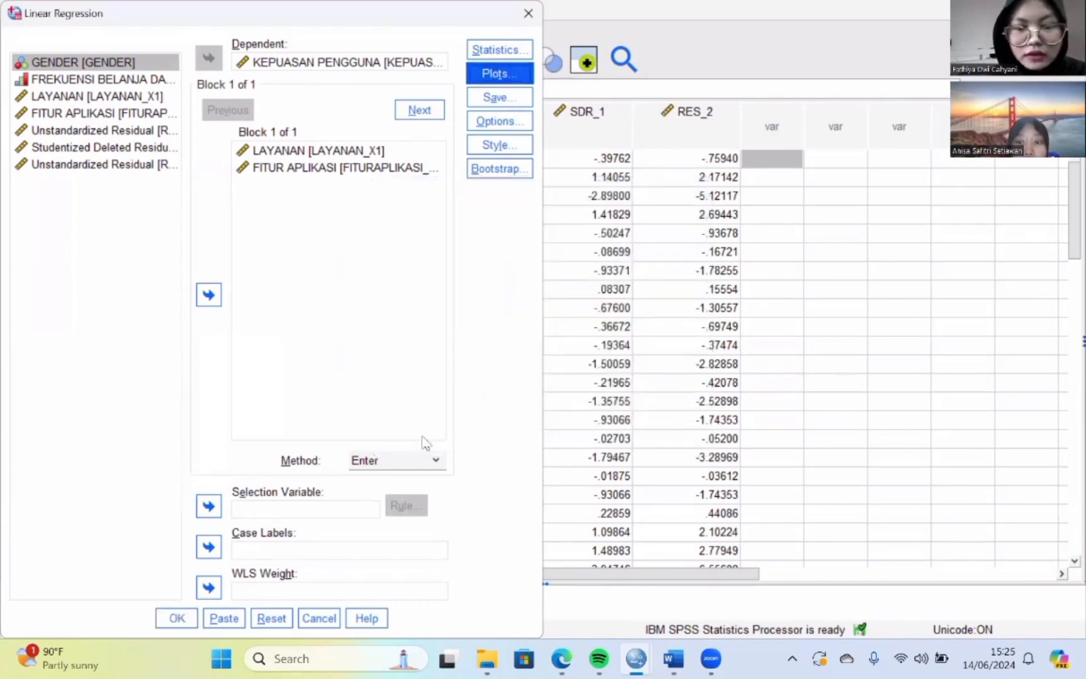
pyautogui.click(191, 618)
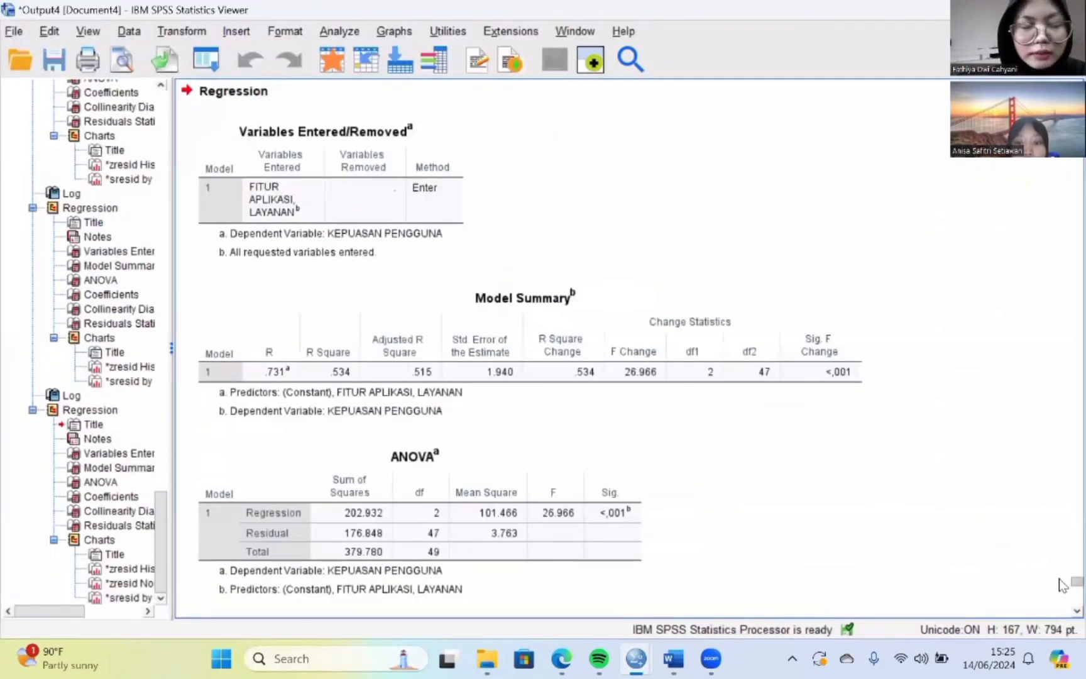
# - Examine the new regression output down to the residual histogram and the Normal P-P plot
pyautogui.scroll(-4, 1062, 585)
pyautogui.scroll(-9, 1063, 588)
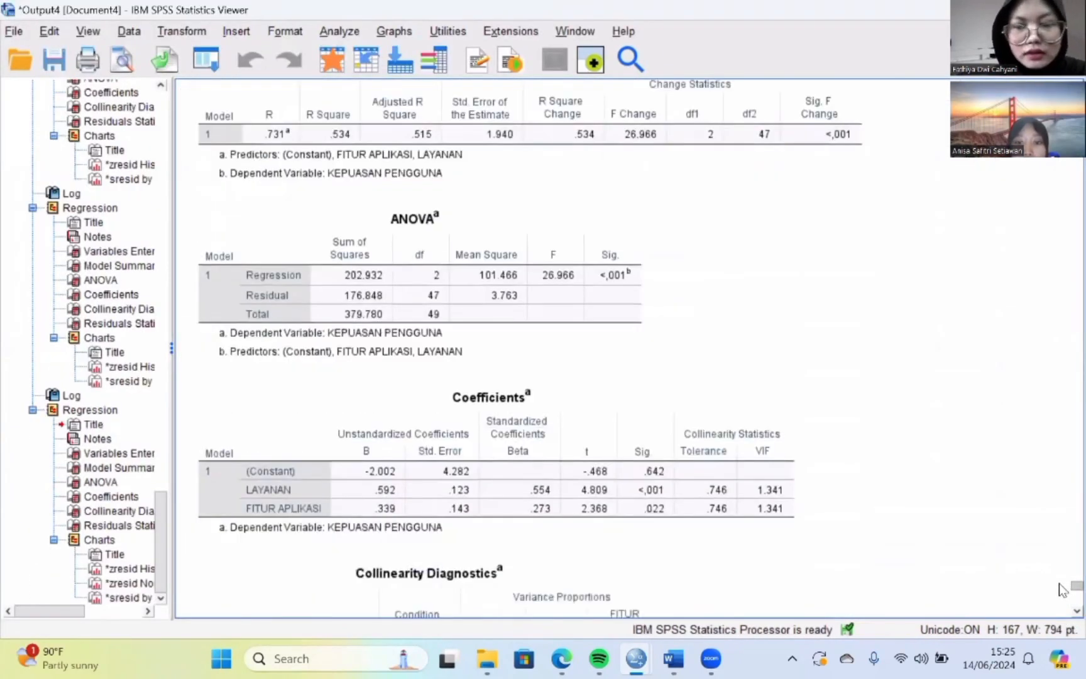
pyautogui.scroll(-20, 1061, 595)
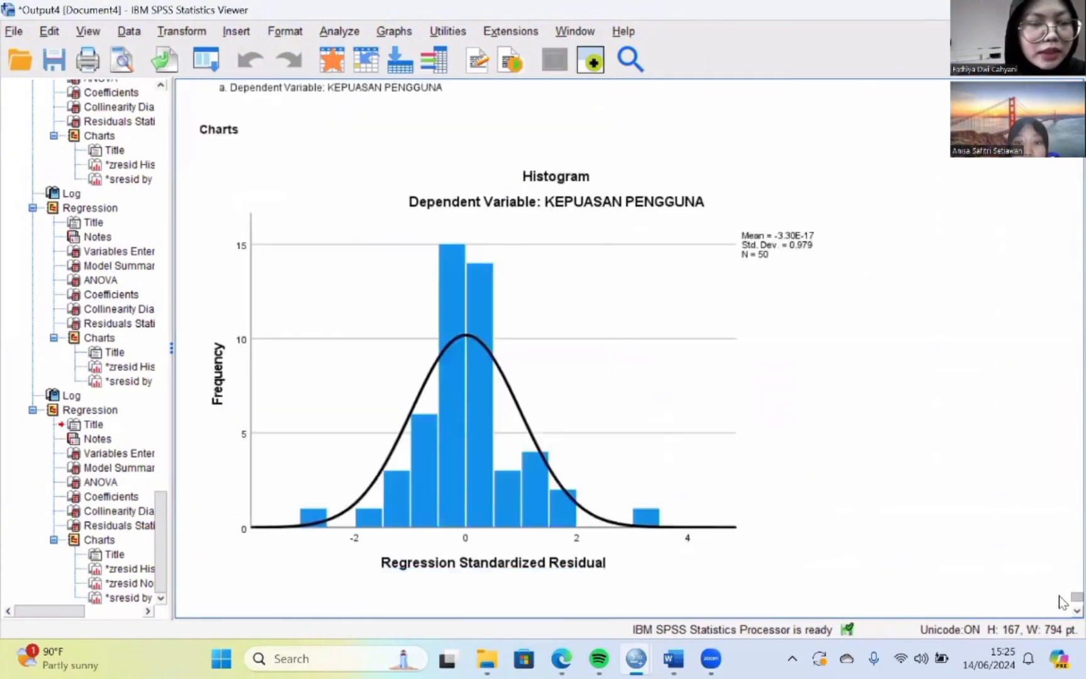
pyautogui.scroll(11, 1063, 601)
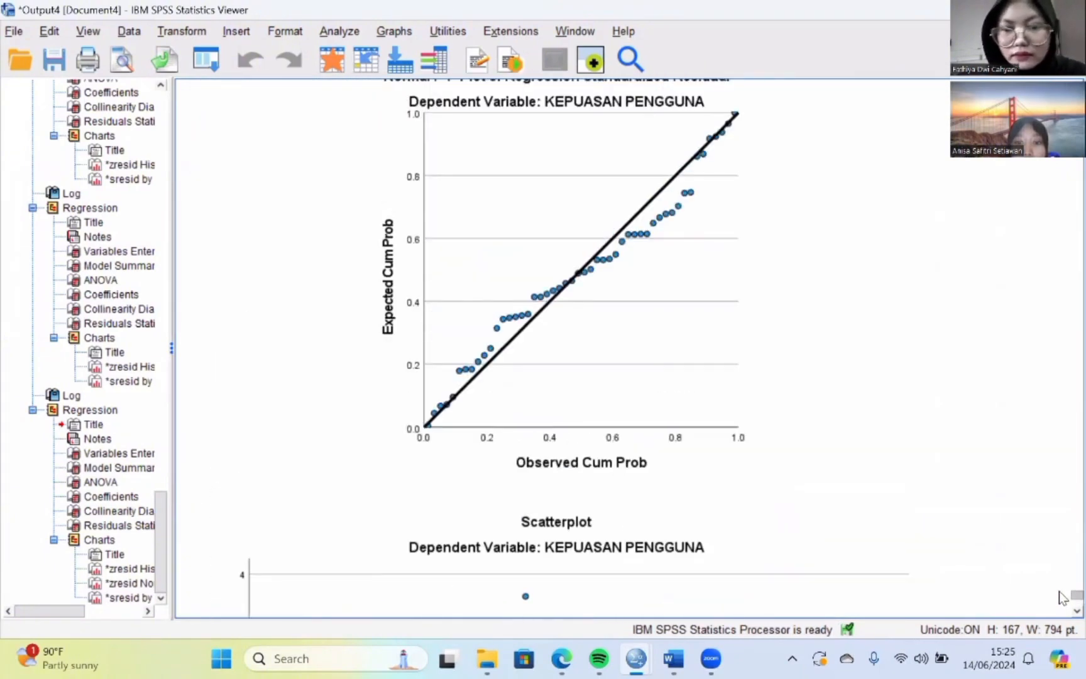
# - Select the Normal P-P plot in the output and compare it with the Uji normalitas section of the PDF report in Edge
pyautogui.click(643, 504)
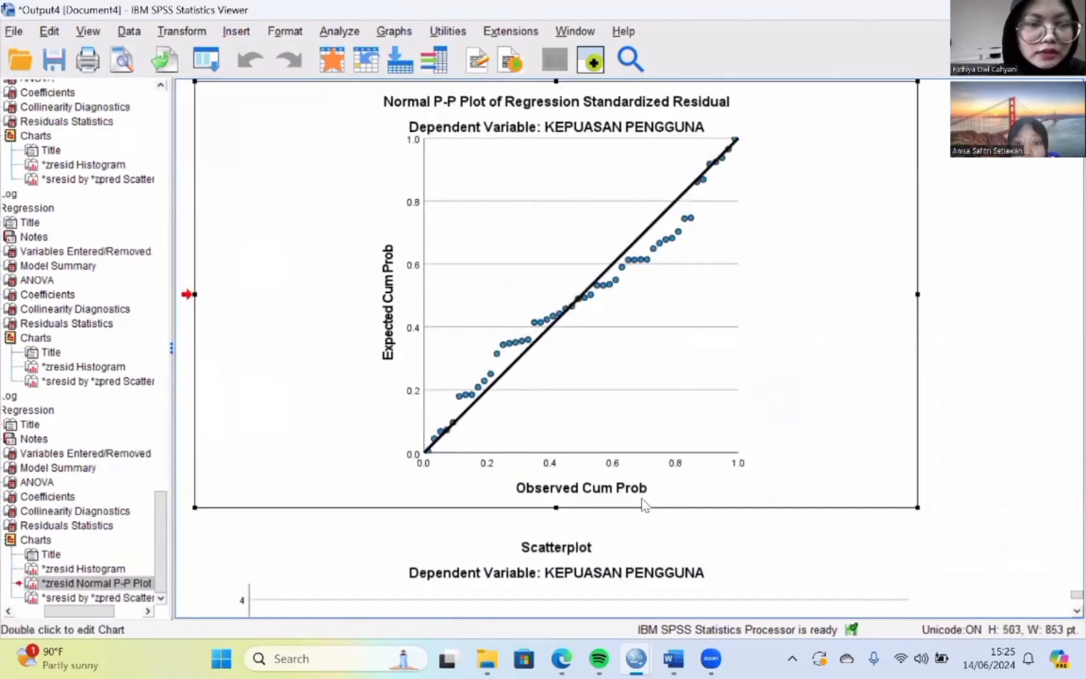
pyautogui.moveTo(562, 659)
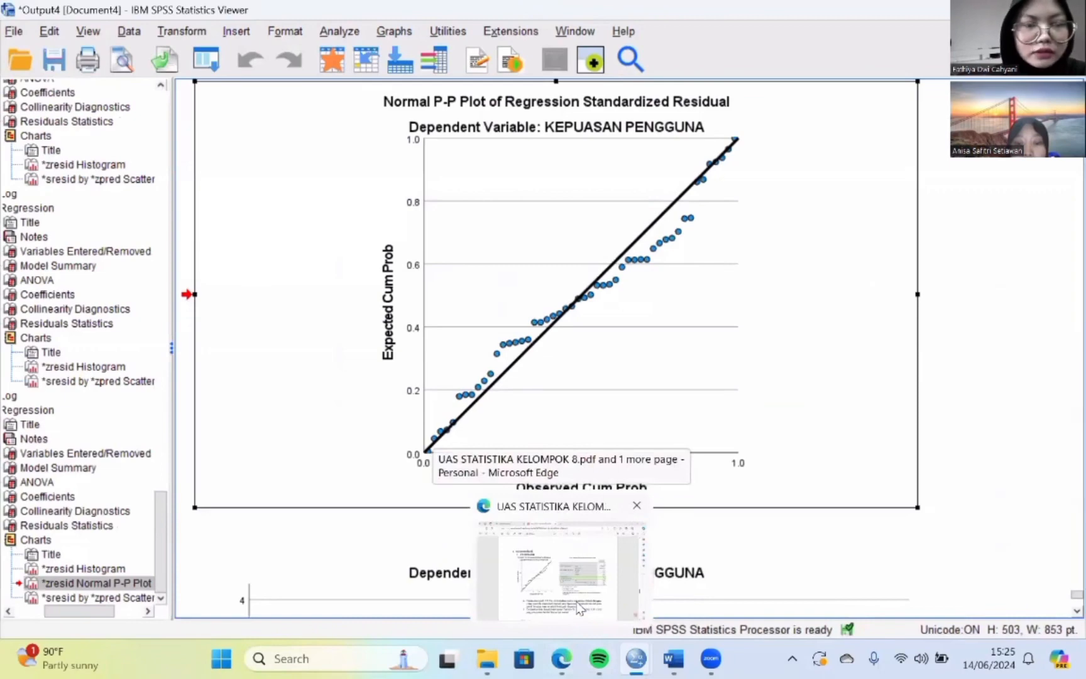
pyautogui.click(578, 607)
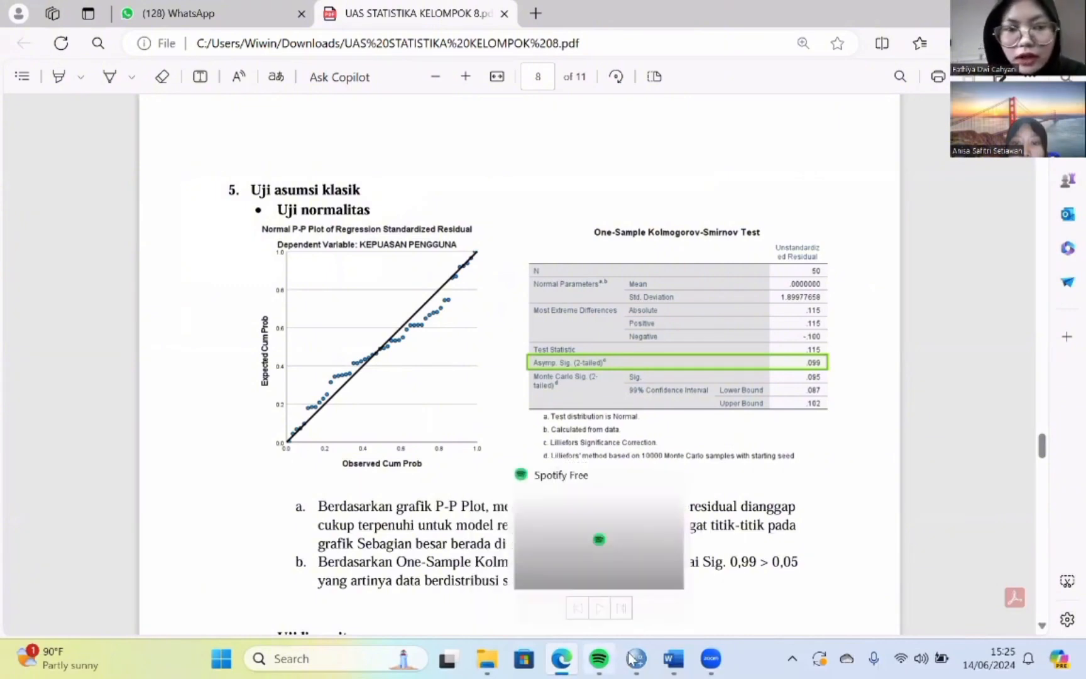
# - In the SPSS Data Editor, set up a legacy One-Sample Kolmogorov-Smirnov test for normality on Unstandardized Residual [RES_1]
pyautogui.moveTo(635, 658)
pyautogui.click(585, 577)
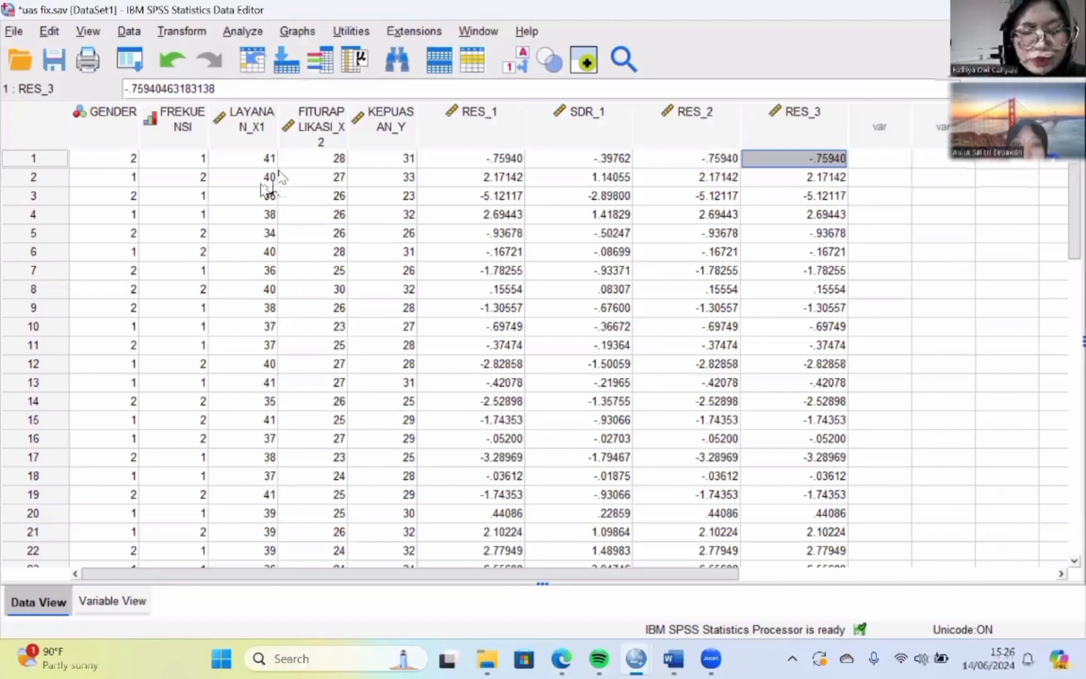
pyautogui.click(243, 31)
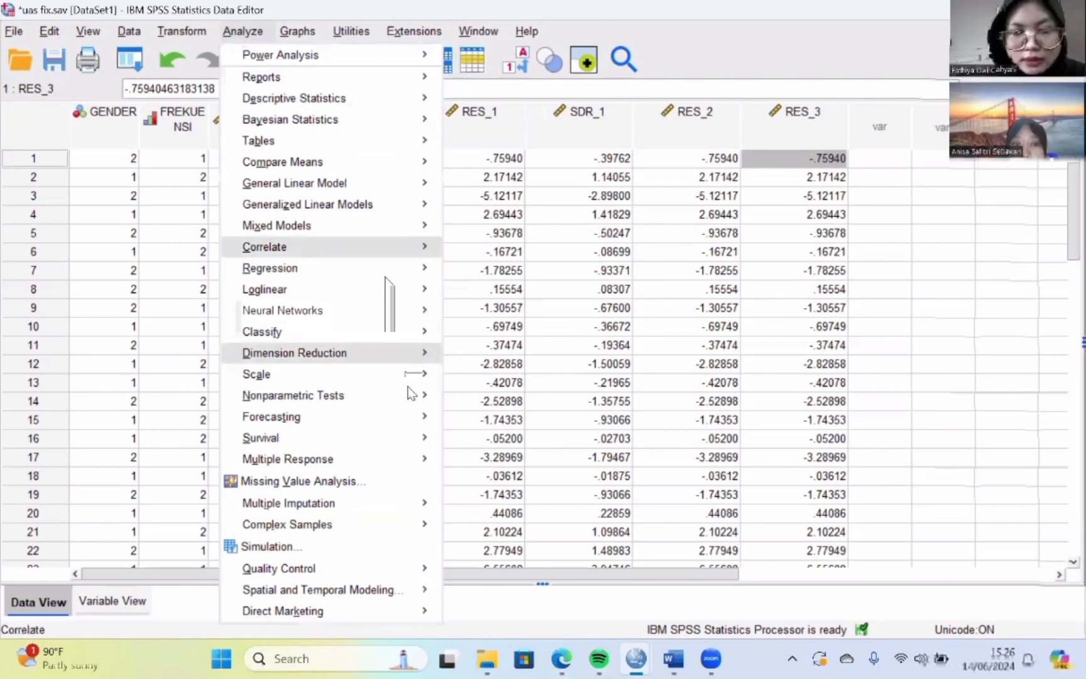
pyautogui.moveTo(412, 394)
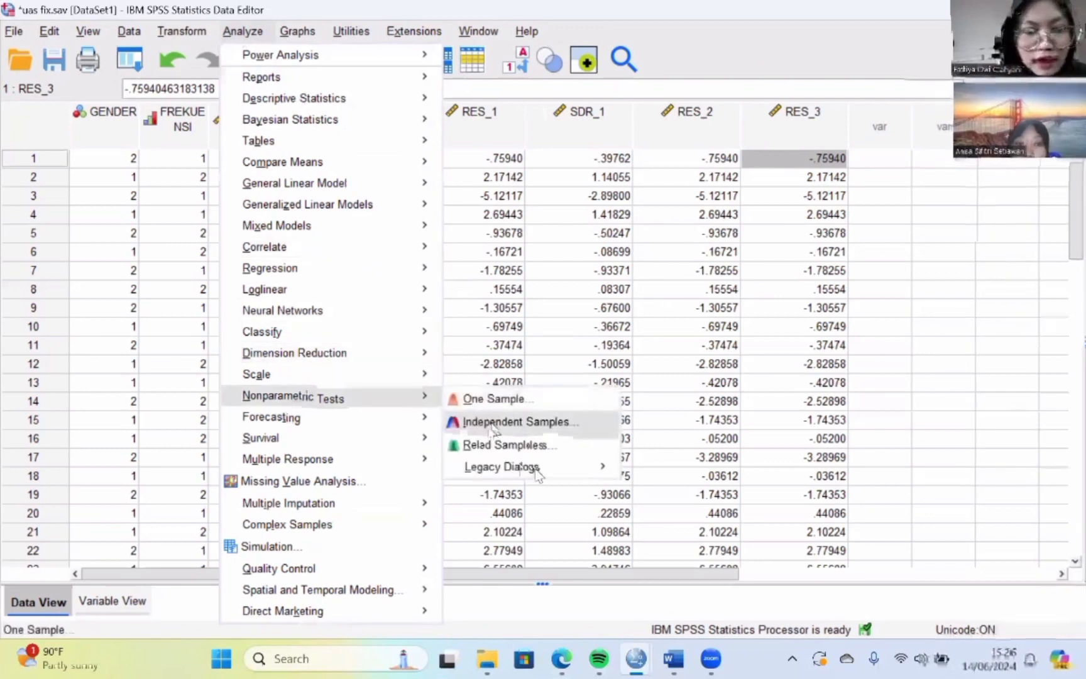
pyautogui.moveTo(536, 470)
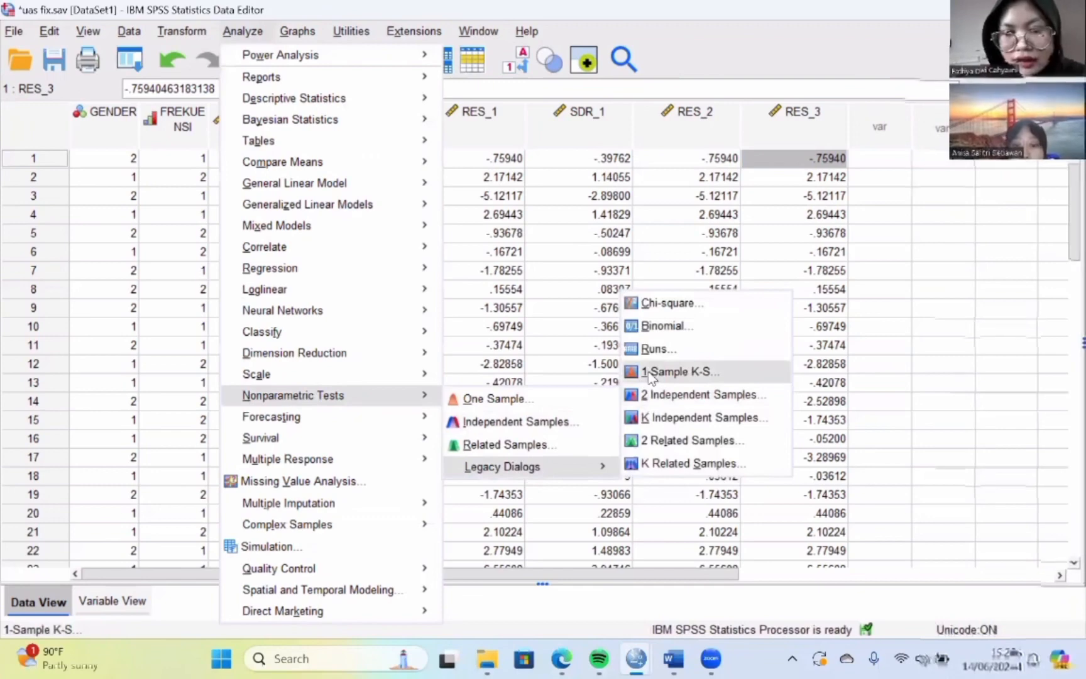
pyautogui.click(649, 372)
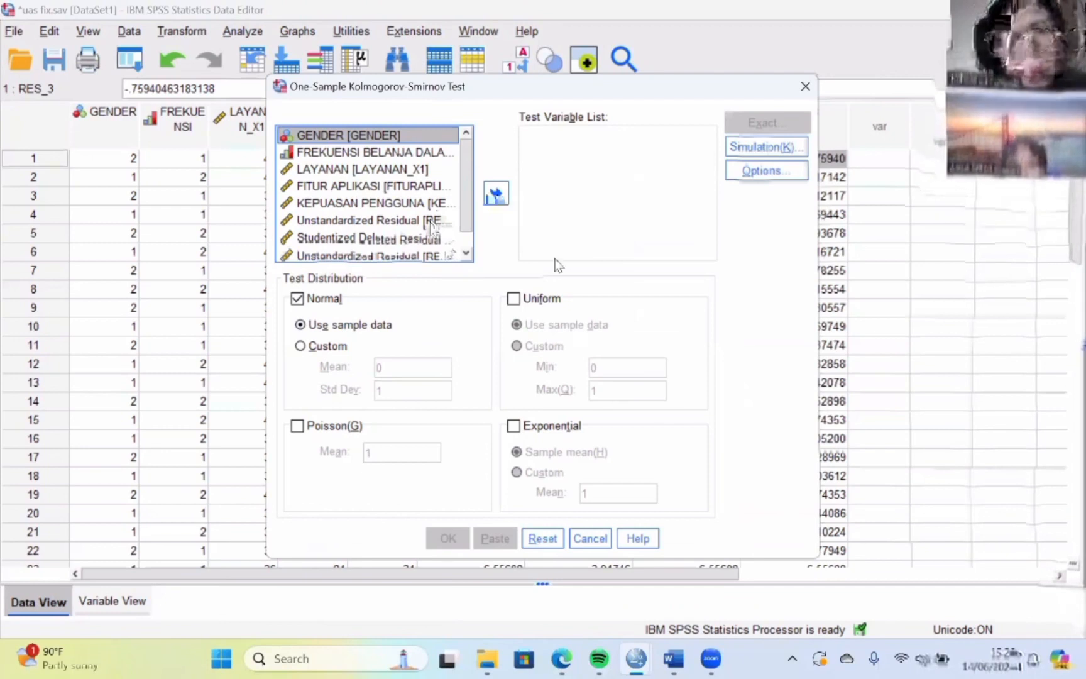
pyautogui.moveTo(556, 264); pyautogui.dragTo(619, 219)
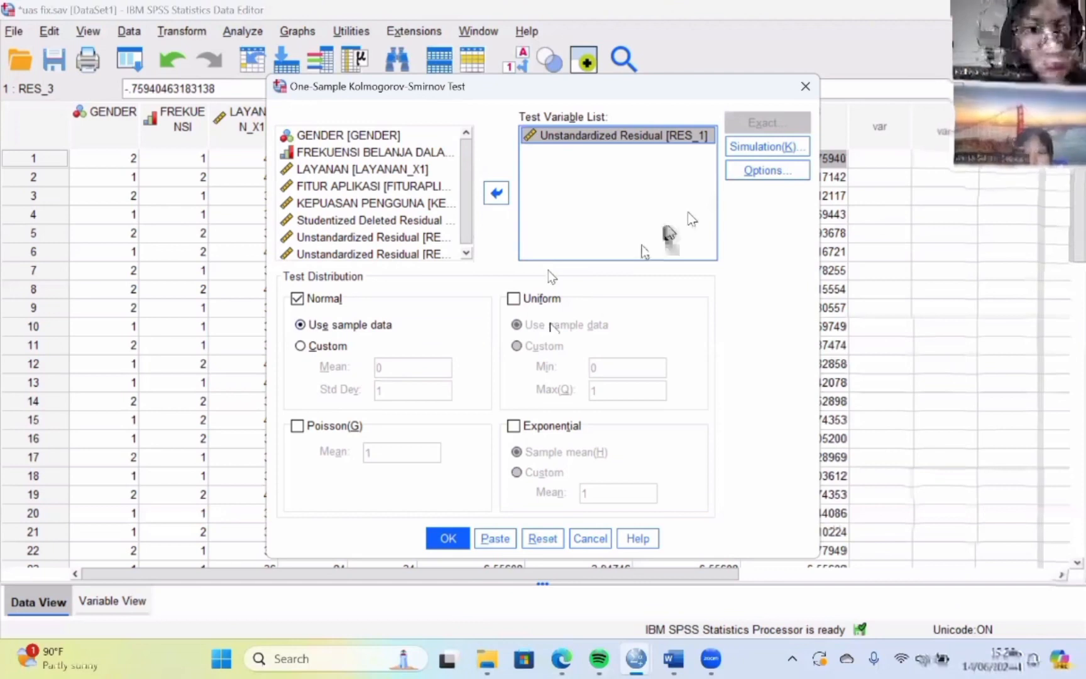
# - Keep the options at excluding cases test-by-test without descriptives or quartiles, and run the Kolmogorov-Smirnov test
pyautogui.click(740, 172)
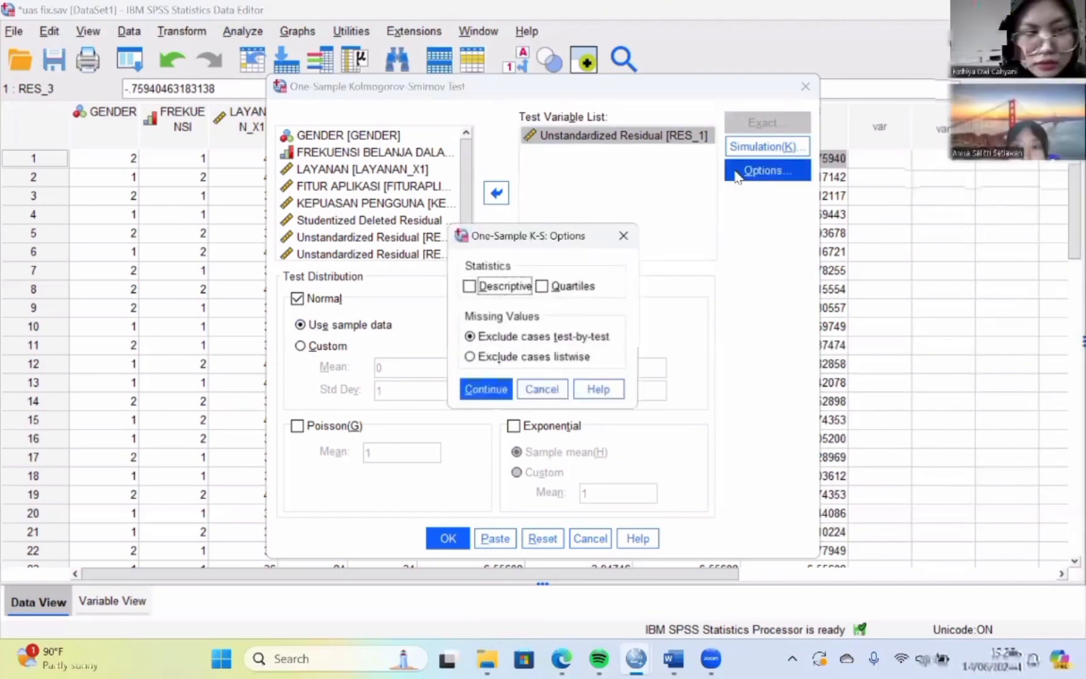
pyautogui.click(484, 390)
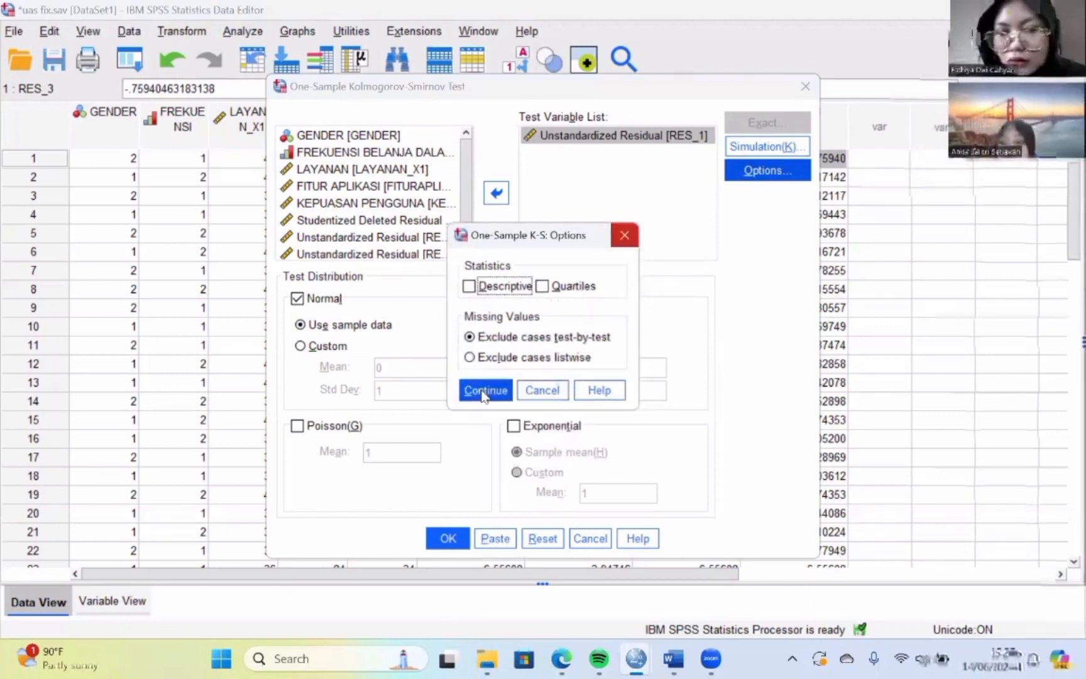
pyautogui.click(486, 391)
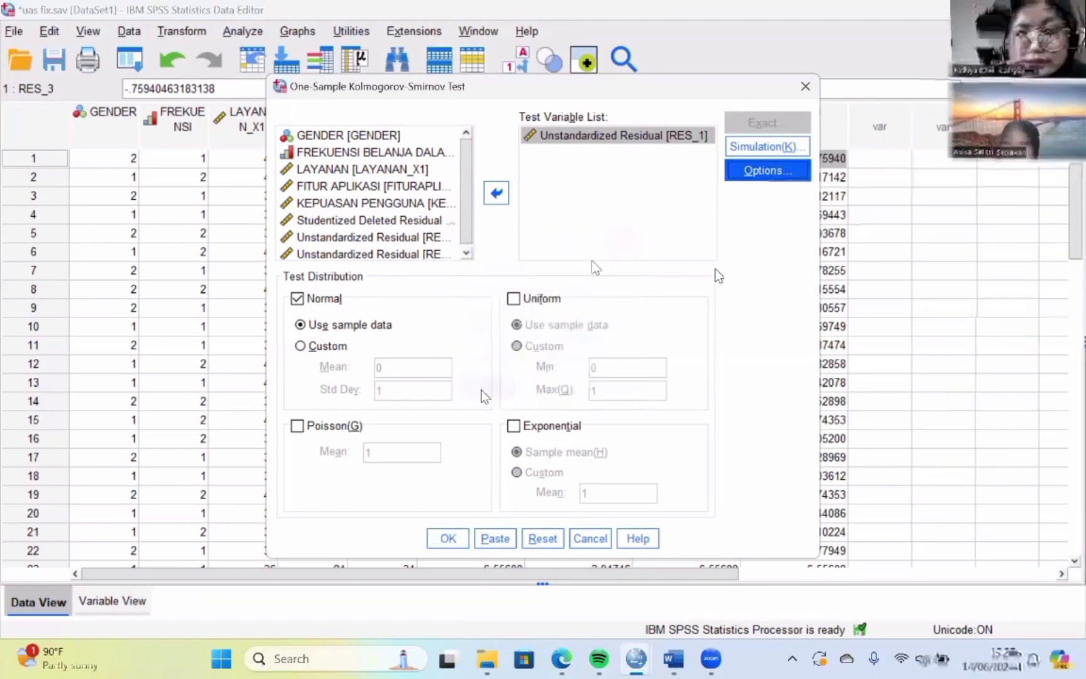
pyautogui.click(448, 539)
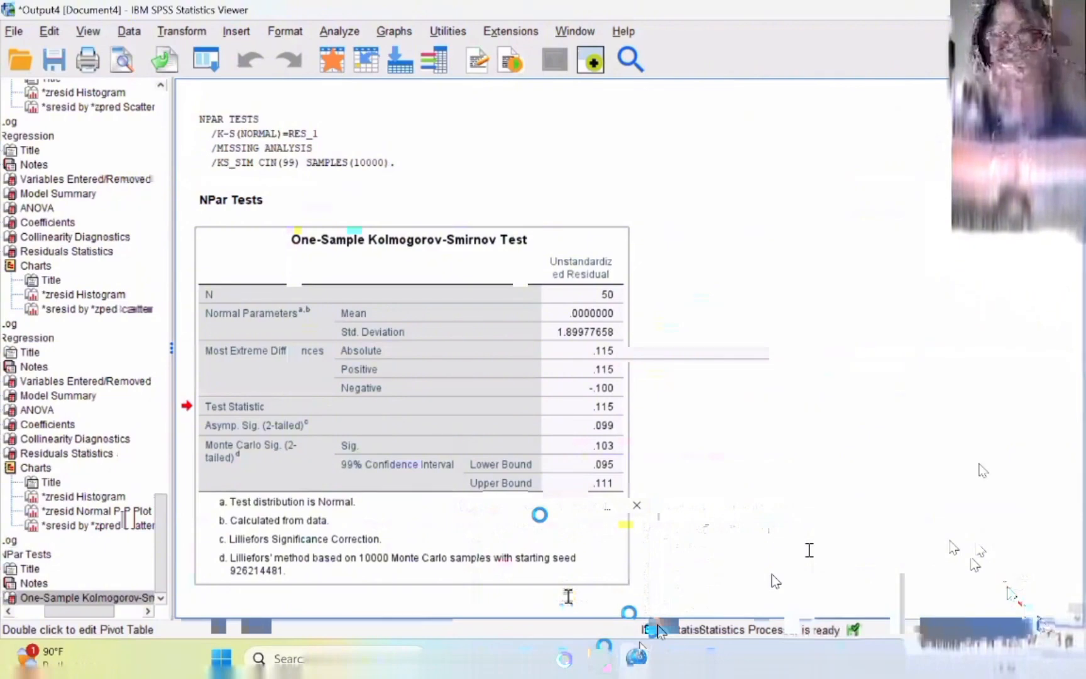
# - Return to the PDF report in Edge and read from the Uji normalitas conclusions to the Uji linearitas section
pyautogui.hotkey('alt', 'Tab')
pyautogui.scroll(-5, 1044, 619)
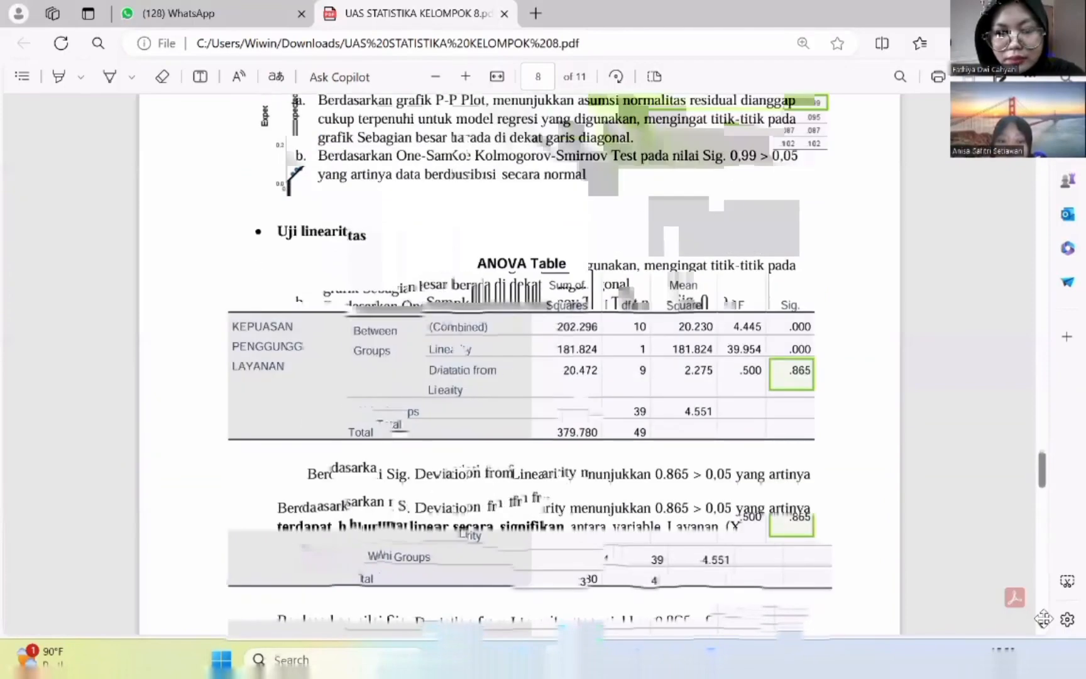
pyautogui.scroll(-1, 1044, 619)
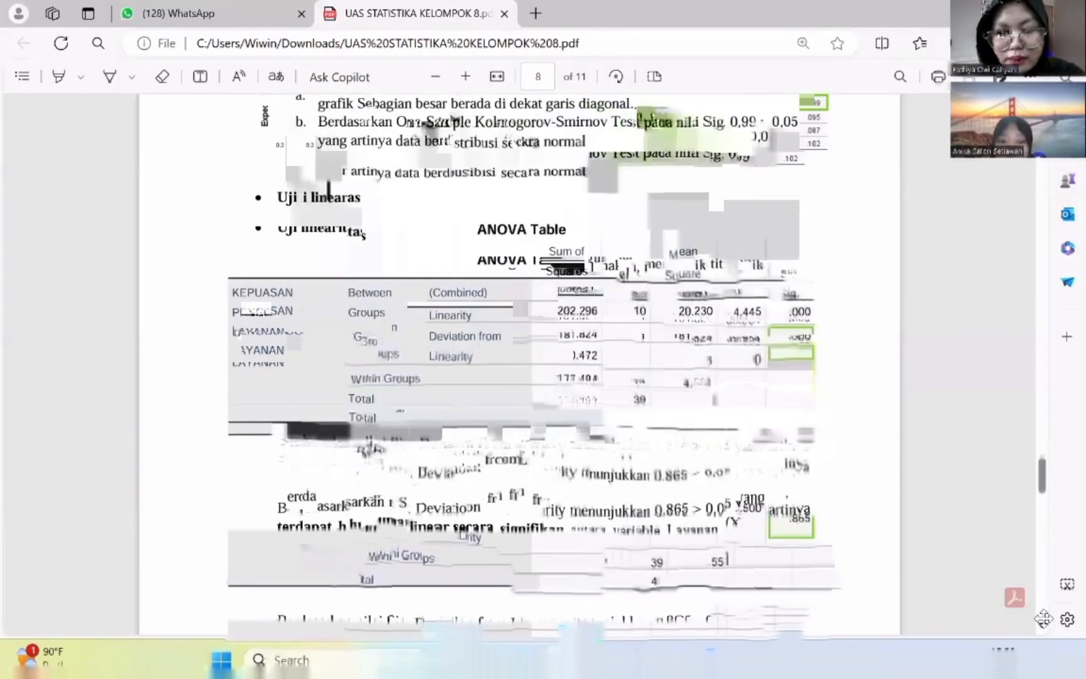
pyautogui.scroll(-2, 1044, 619)
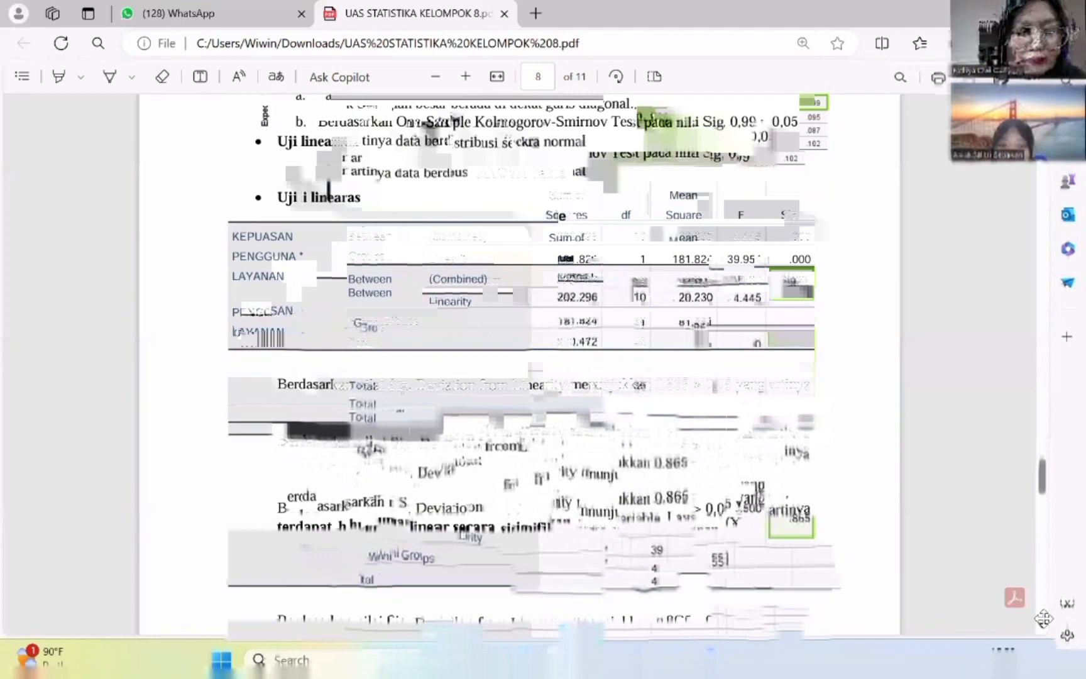
# - In the SPSS Data Editor, set up a Means analysis with KEPUASAN PENGGUNA as dependent and LAYANAN in layer 1
pyautogui.moveTo(639, 658)
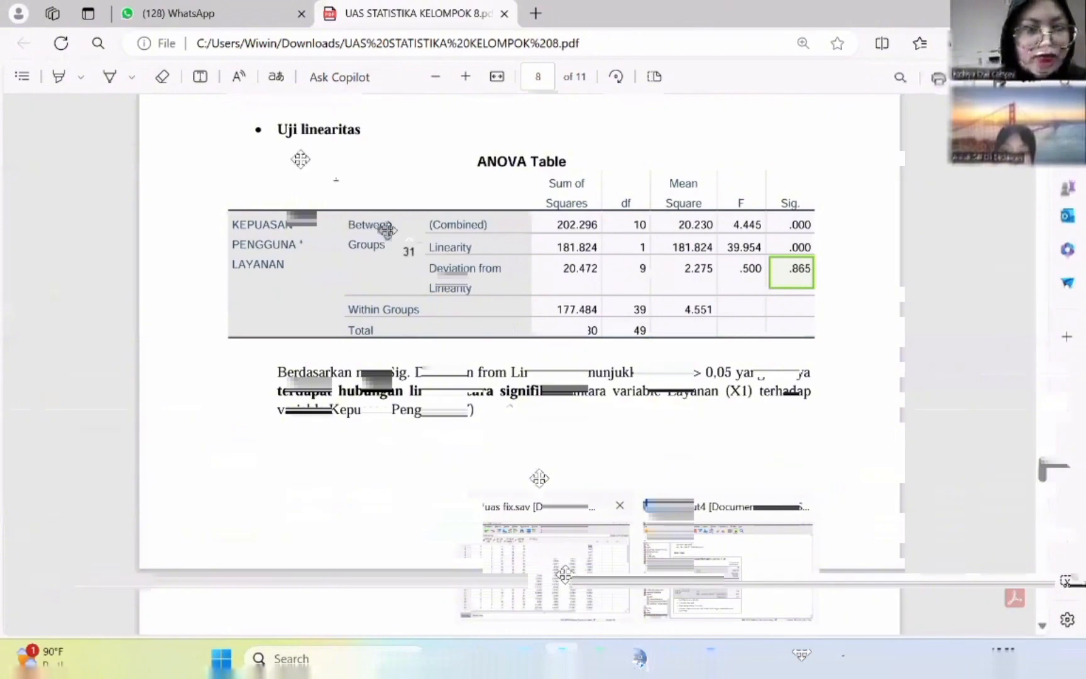
pyautogui.click(553, 566)
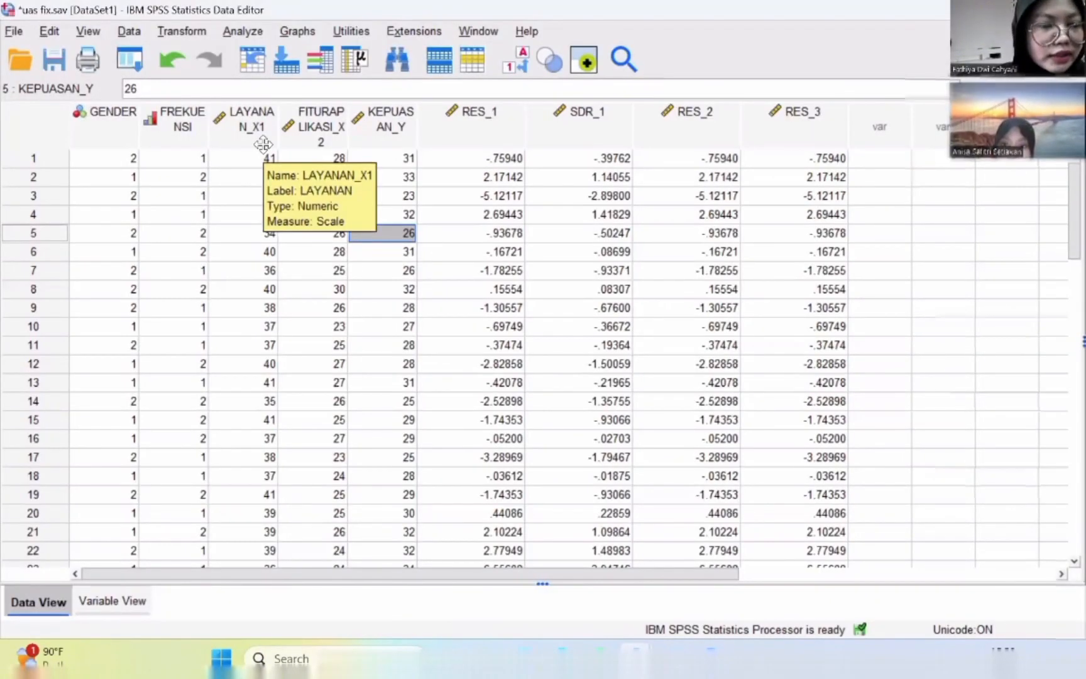
pyautogui.click(240, 32)
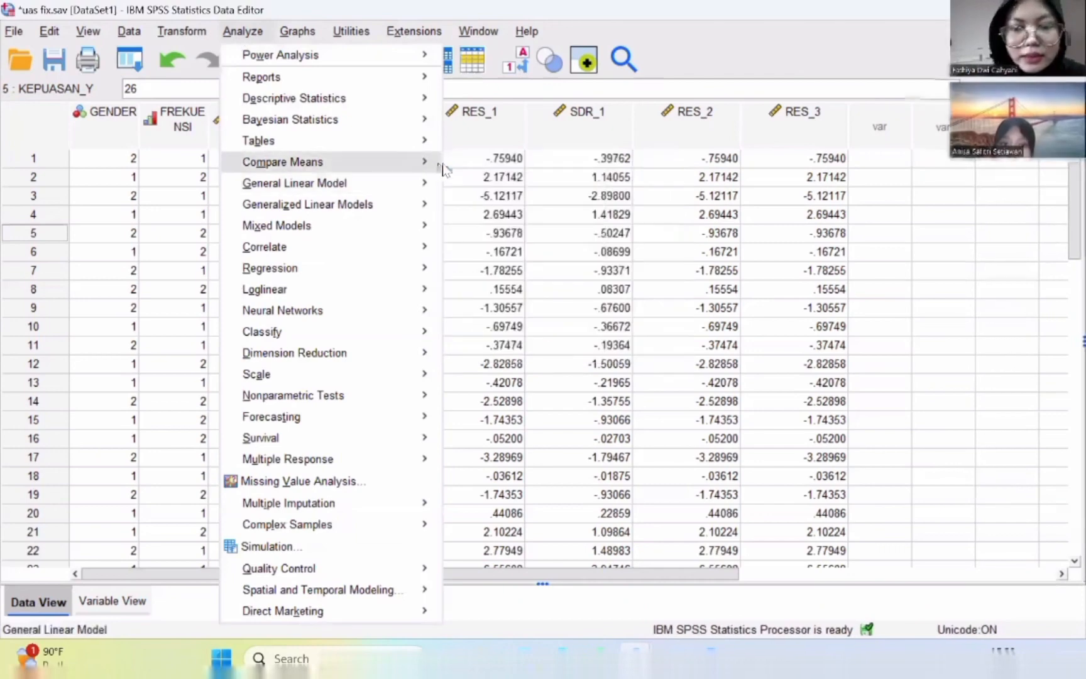
pyautogui.click(463, 166)
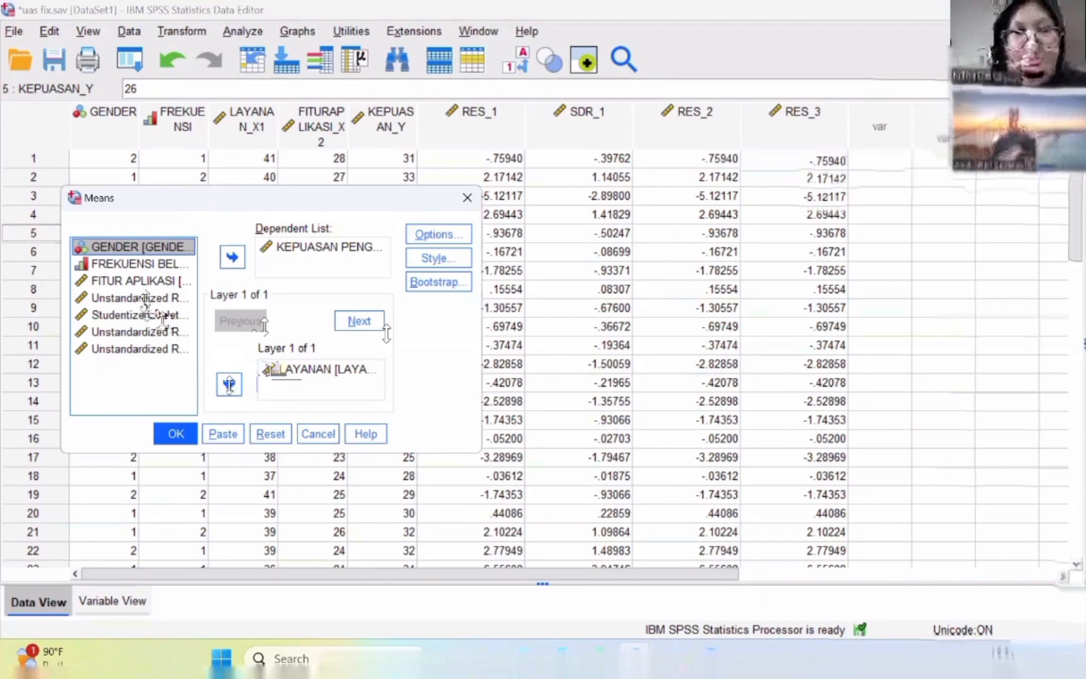
# - Include the test for linearity without the Anova table and eta option, and run the Means analysis
pyautogui.click(435, 236)
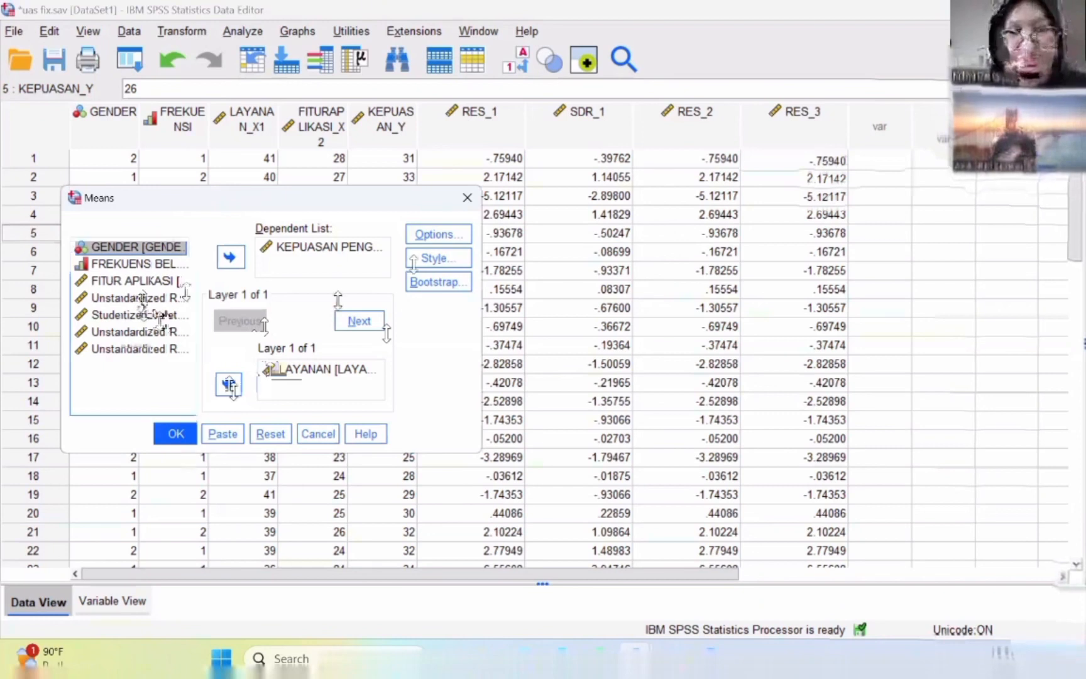
pyautogui.click(428, 233)
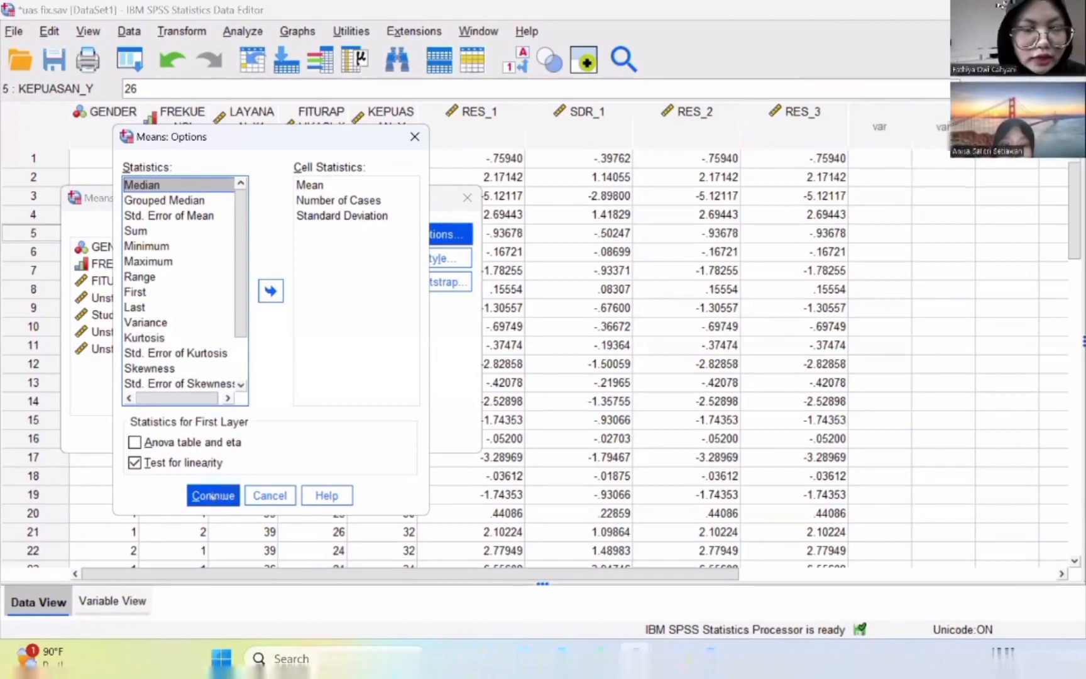
pyautogui.click(213, 497)
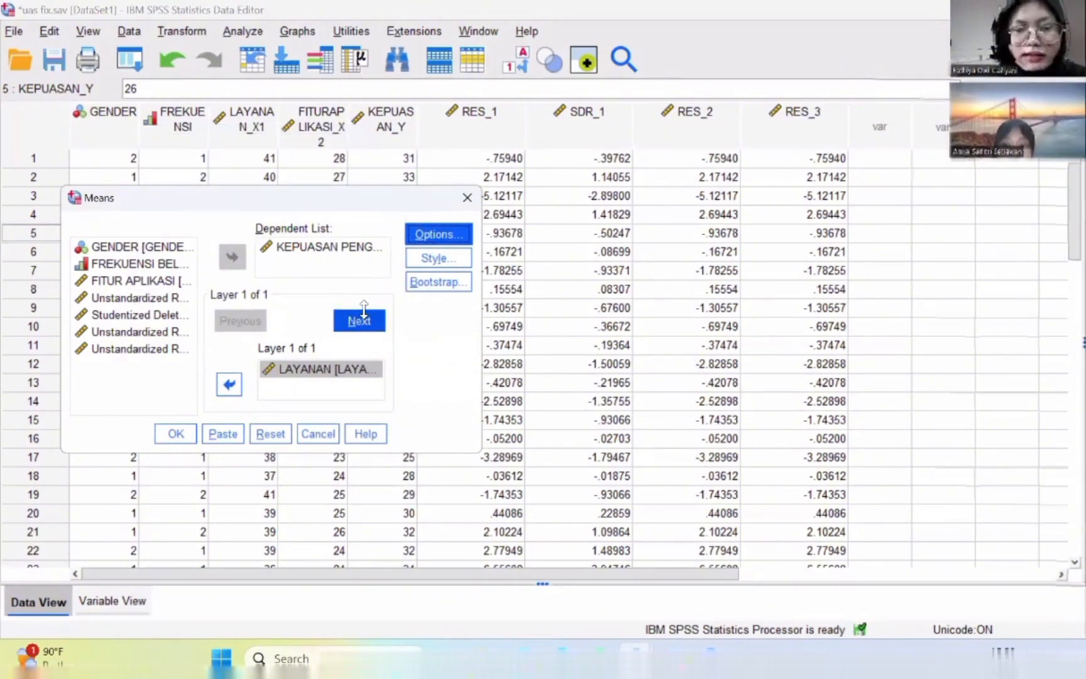
pyautogui.click(172, 428)
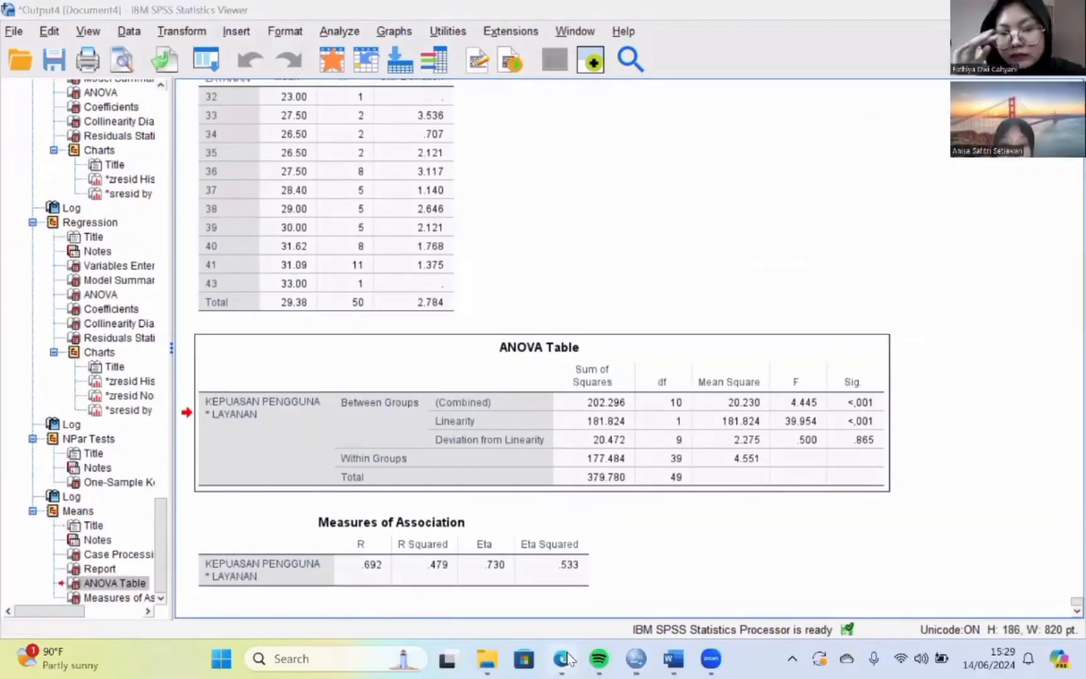
# - Compare the ANOVA table with the Uji linearitas results for Layanan and Fitur Aplikasi in the PDF report in Edge
pyautogui.click(568, 657)
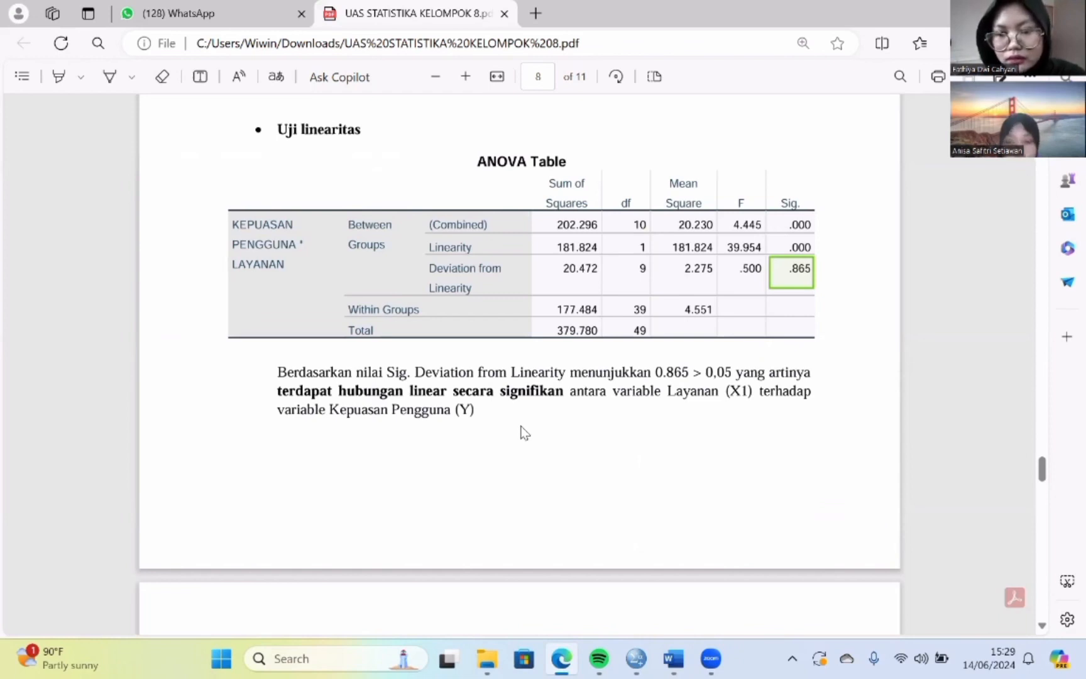
pyautogui.scroll(-3, 525, 432)
pyautogui.scroll(-10, 525, 432)
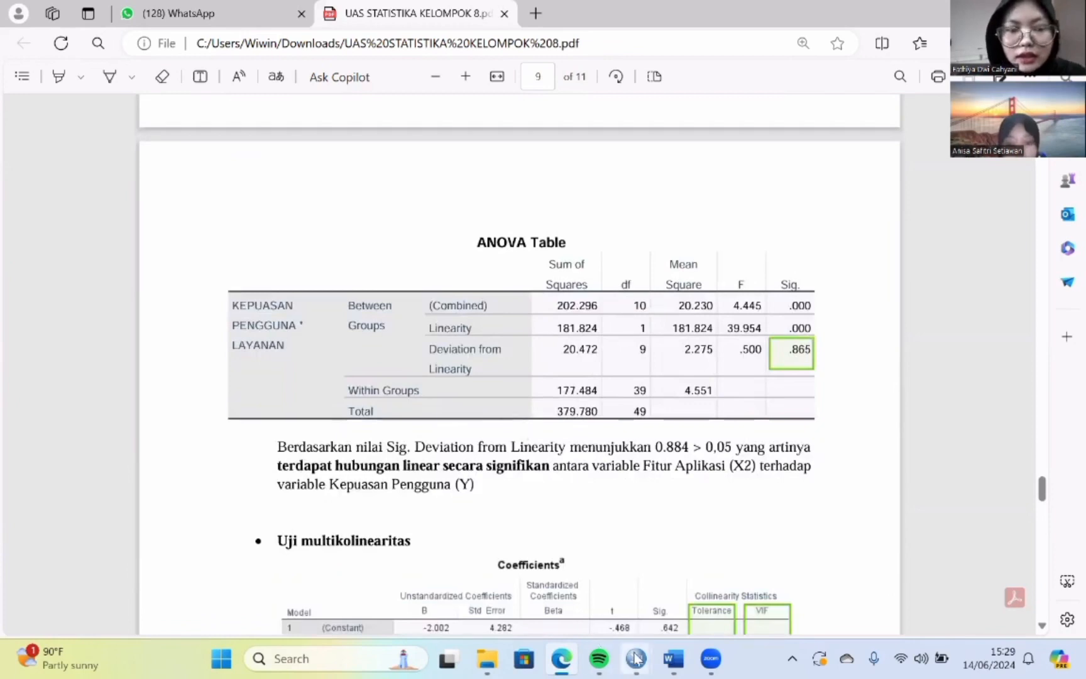
# - Rerun the Means analysis of KEPUASAN PENGGUNA from the SPSS Data Editor with FITUR APLIKASI replacing LAYANAN in layer 1
pyautogui.moveTo(636, 658)
pyautogui.click(569, 584)
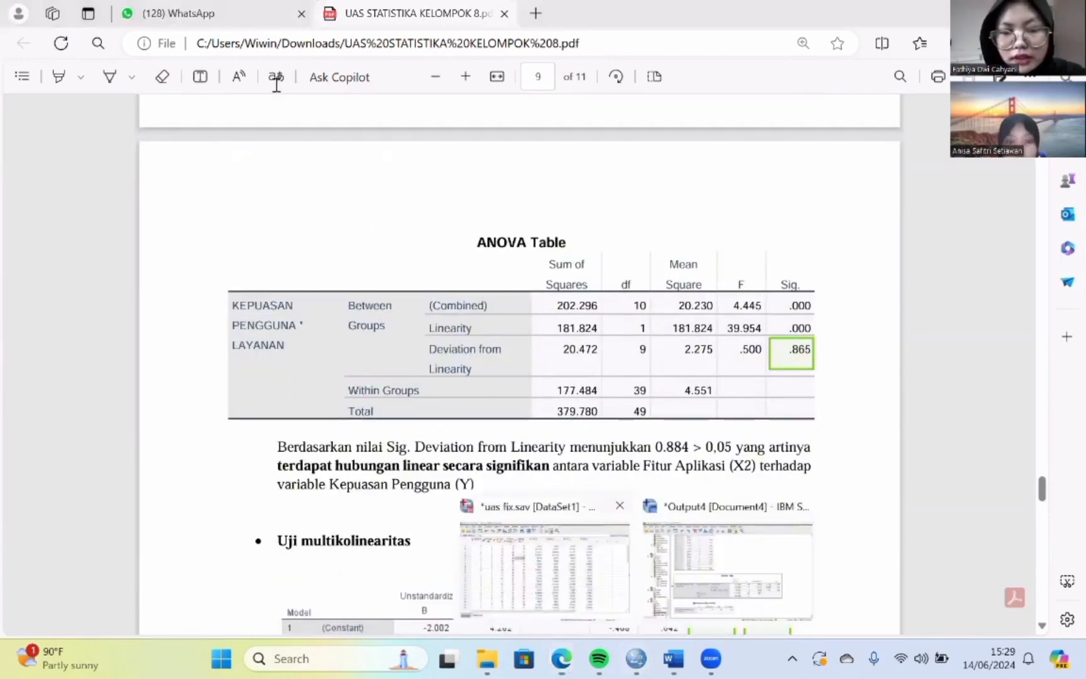
pyautogui.click(244, 31)
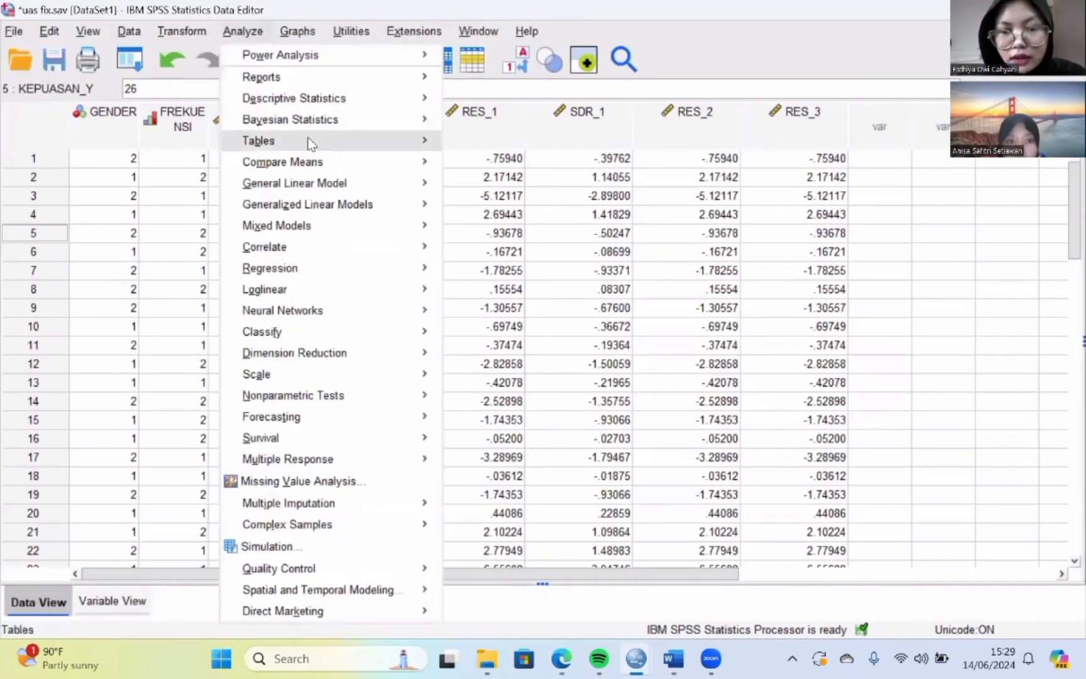
pyautogui.moveTo(346, 188)
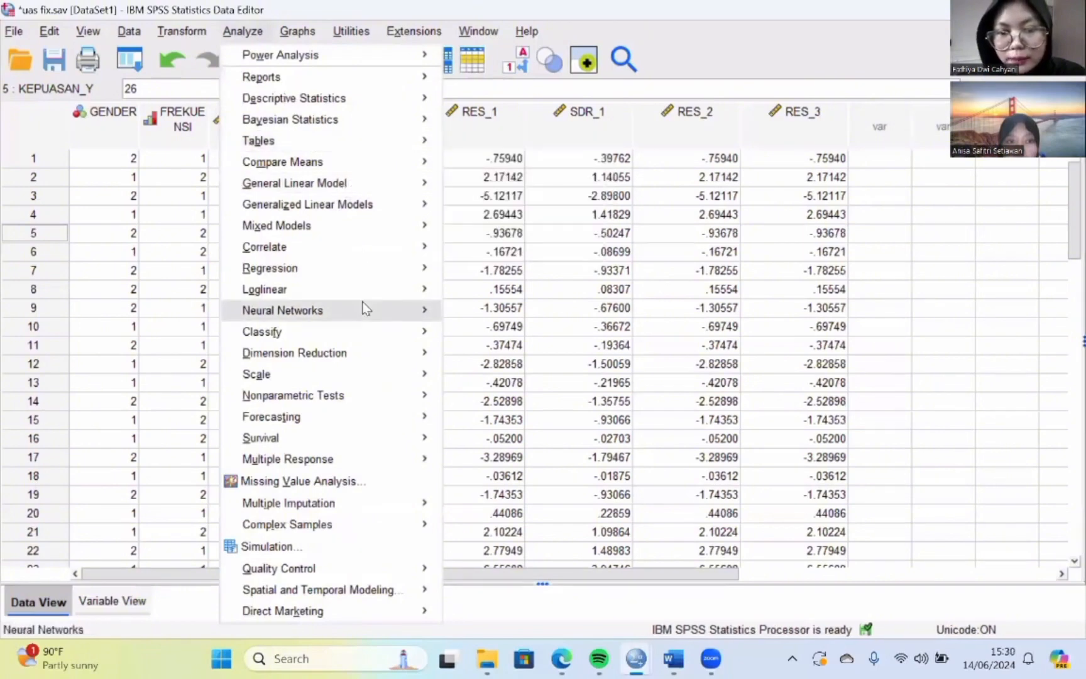
pyautogui.moveTo(395, 400)
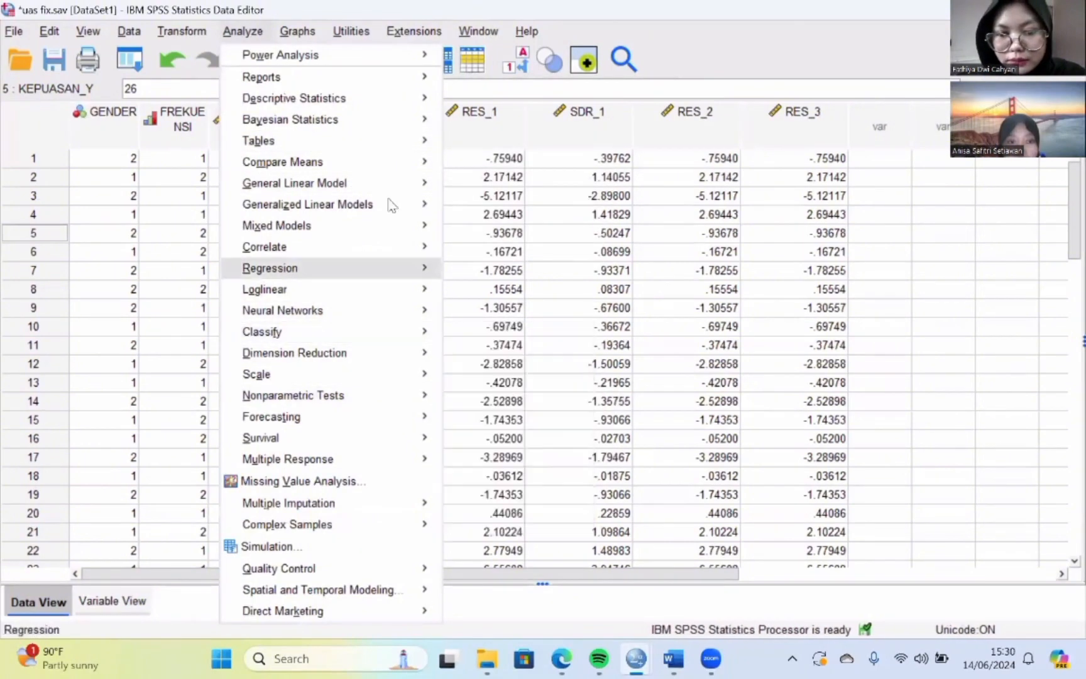
pyautogui.moveTo(425, 162)
pyautogui.click(467, 164)
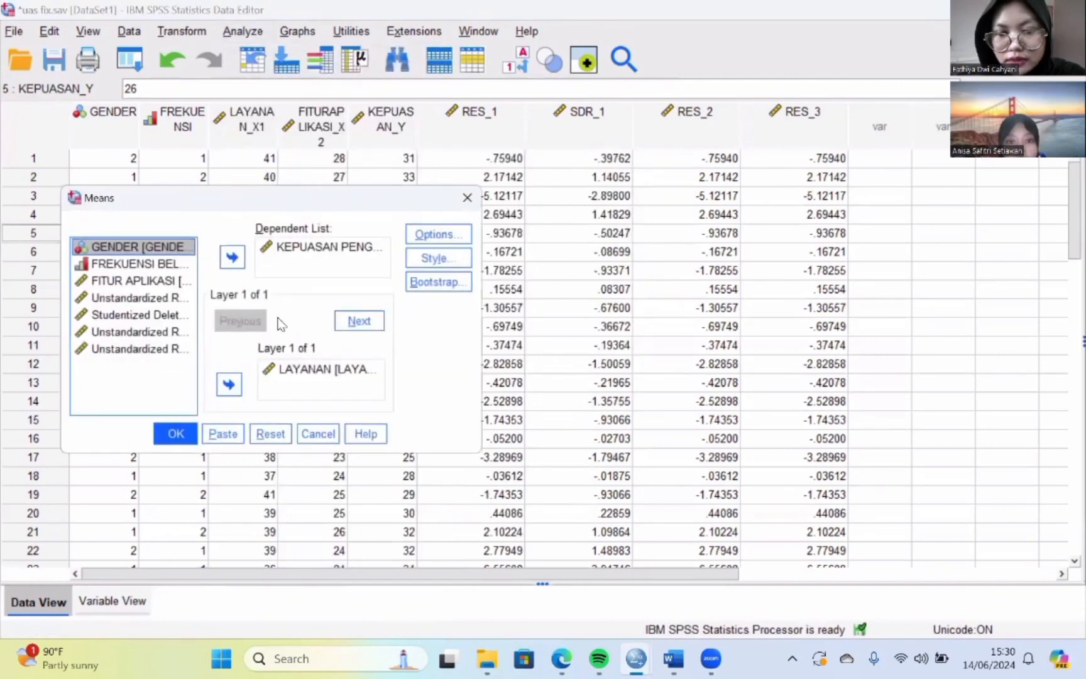
pyautogui.click(289, 370)
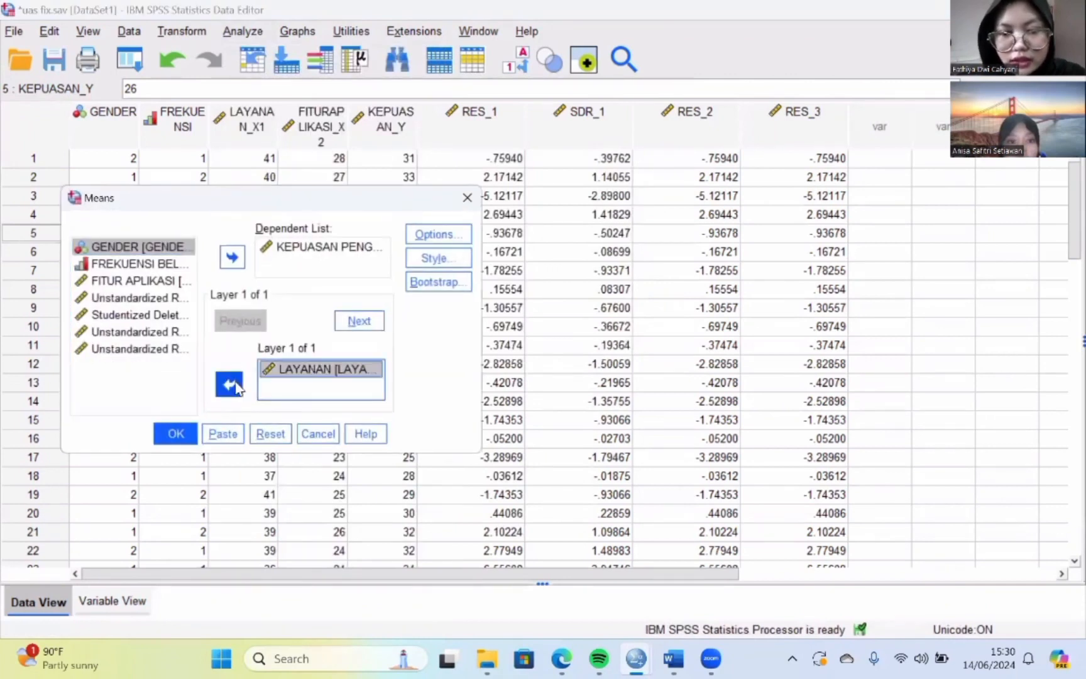
pyautogui.click(228, 384)
pyautogui.click(149, 299)
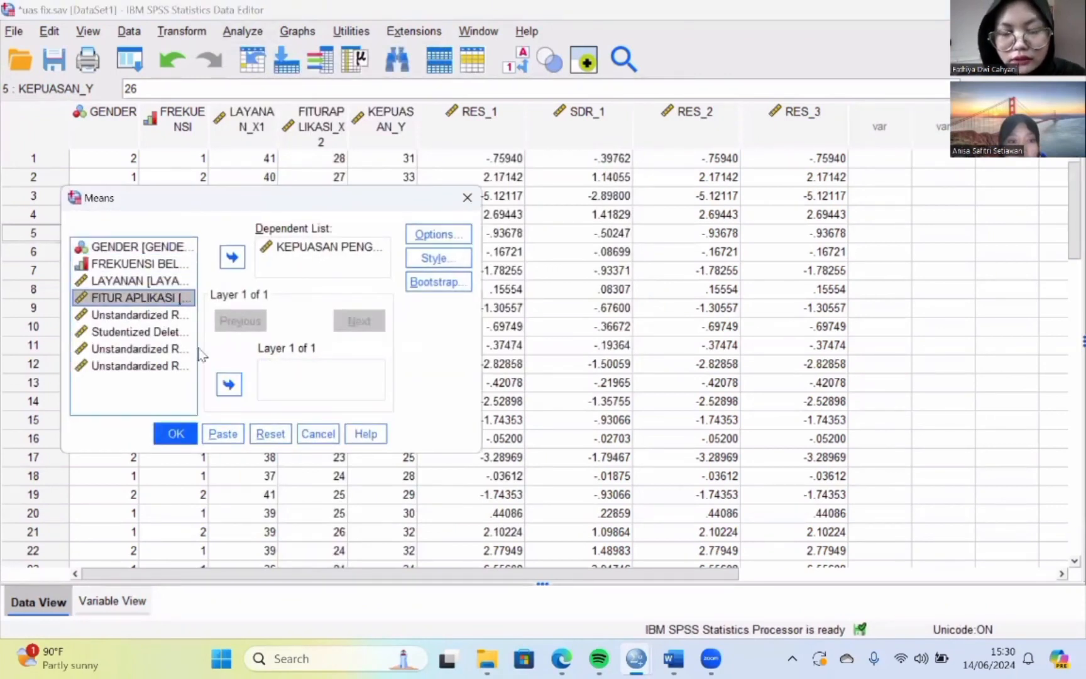
pyautogui.click(229, 386)
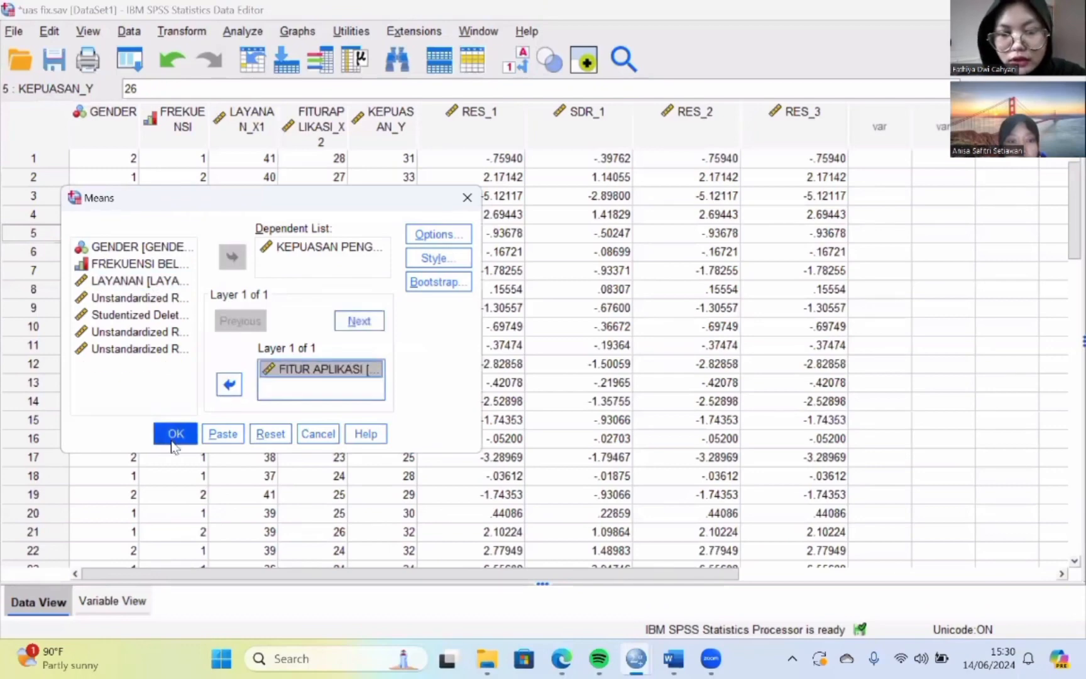
pyautogui.click(174, 435)
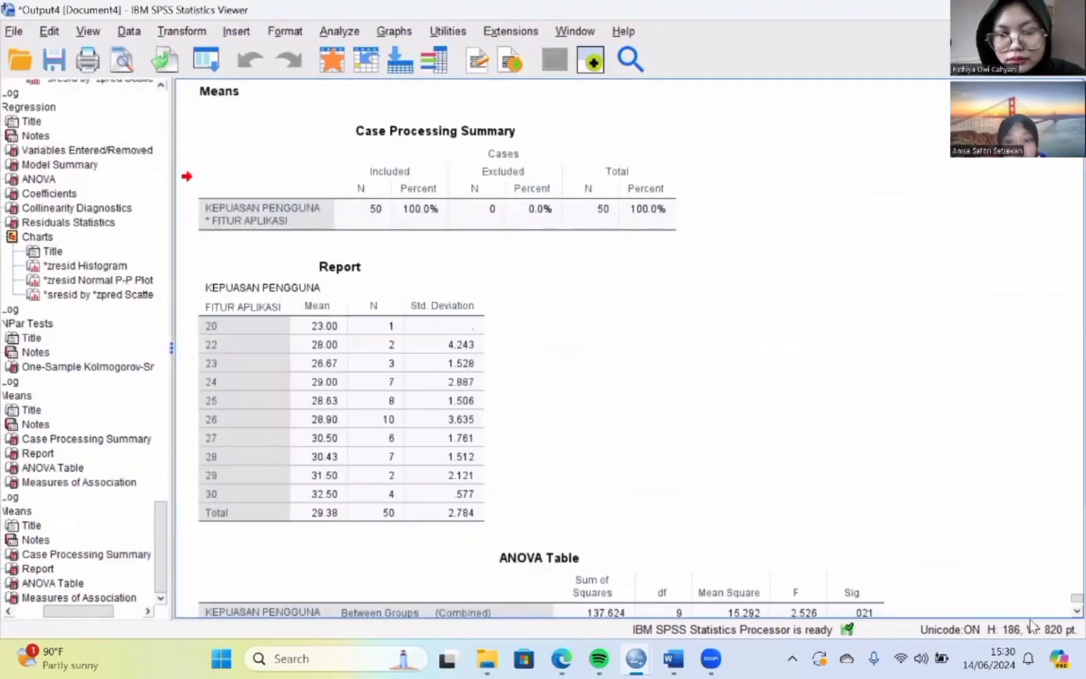
# - Compare the FITUR APLIKASI ANOVA Table in the output with the PDF report in Edge, continuing to its Uji multikolinearitas section
pyautogui.click(1077, 611)
pyautogui.scroll(-3, 817, 553)
pyautogui.click(698, 541)
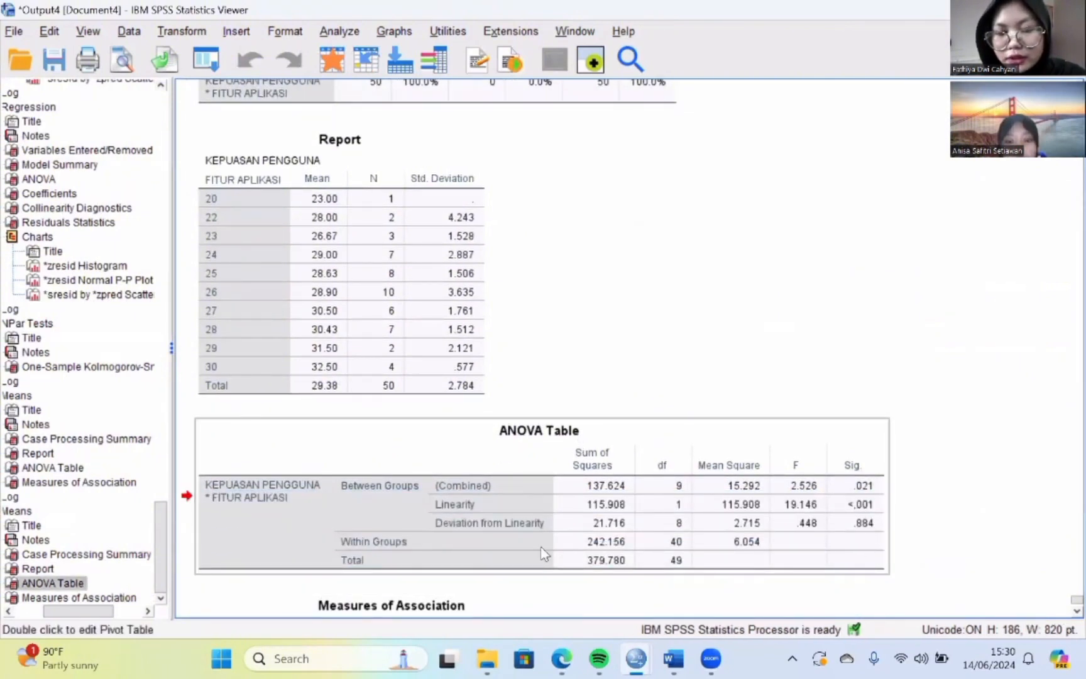
pyautogui.click(561, 659)
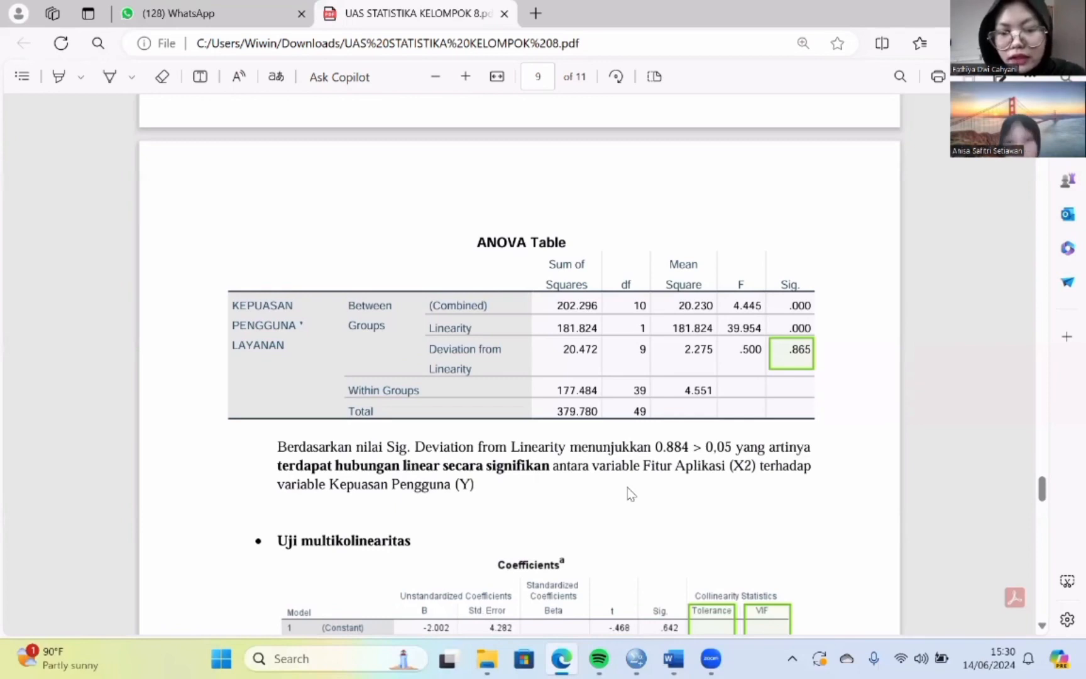
pyautogui.scroll(-4, 631, 493)
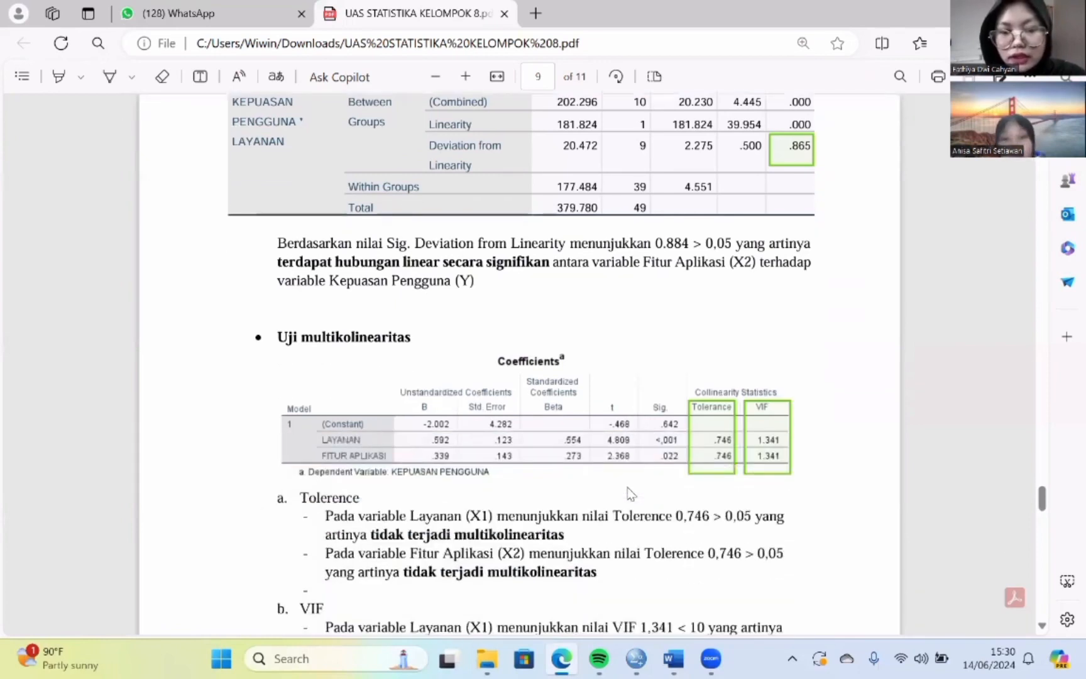
pyautogui.scroll(-3, 631, 494)
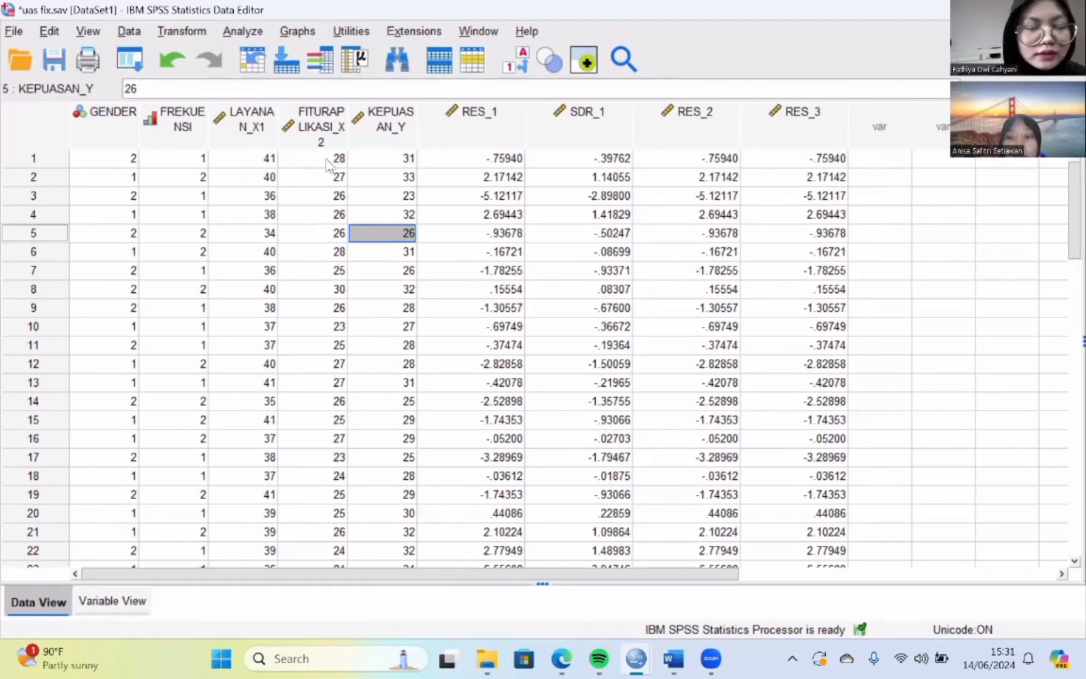
pyautogui.click(255, 33)
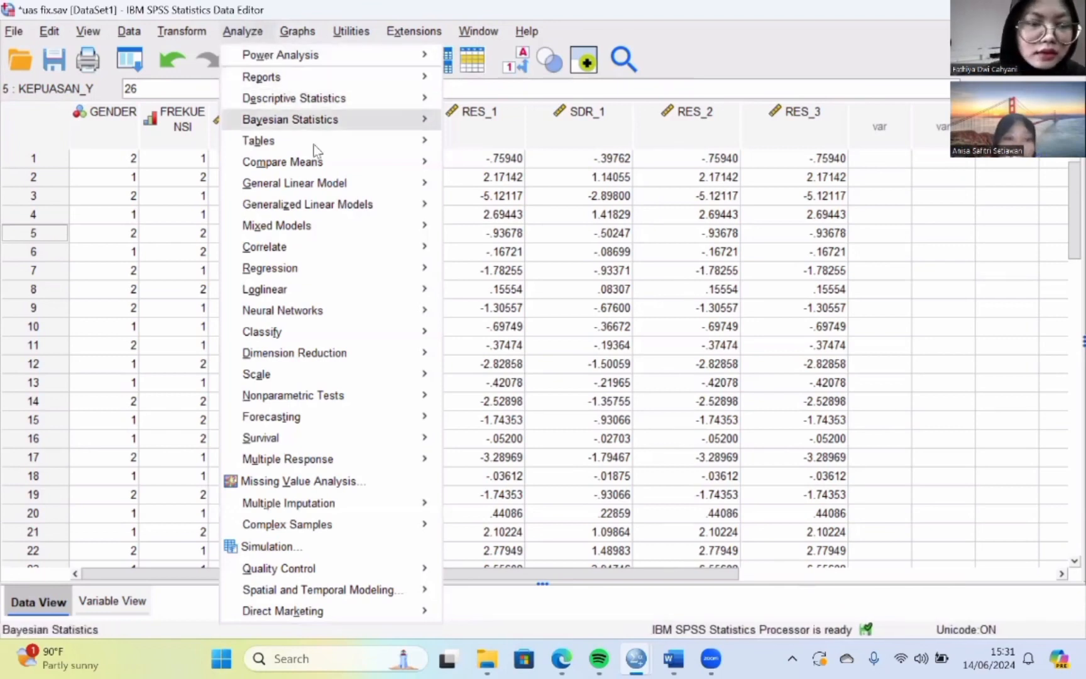
pyautogui.moveTo(357, 293)
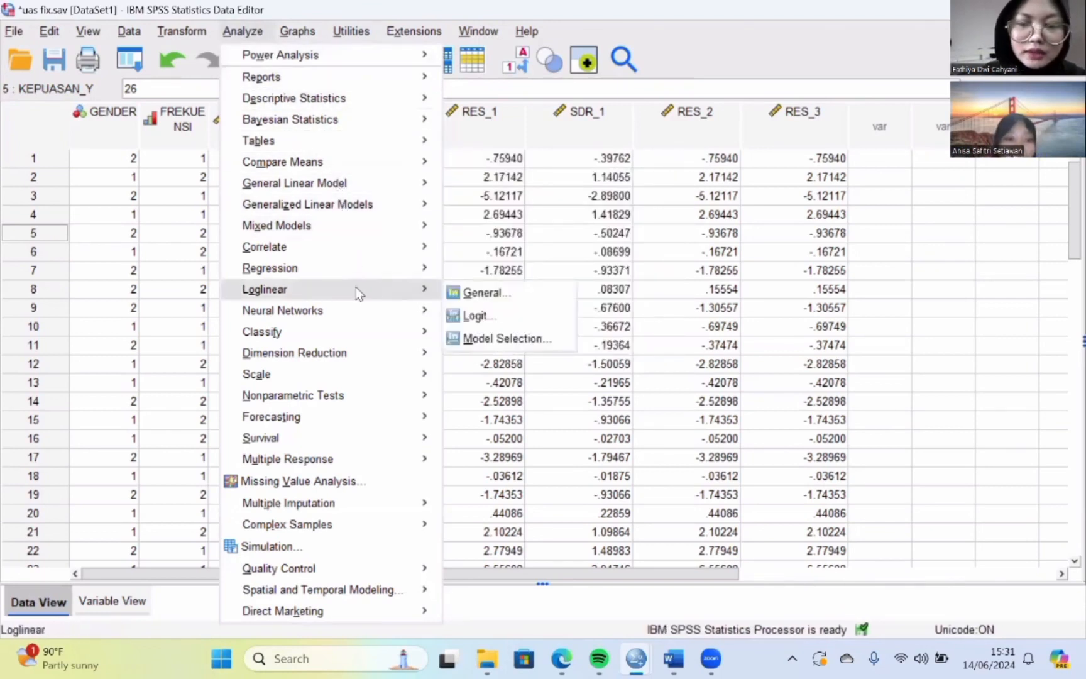
pyautogui.moveTo(377, 162)
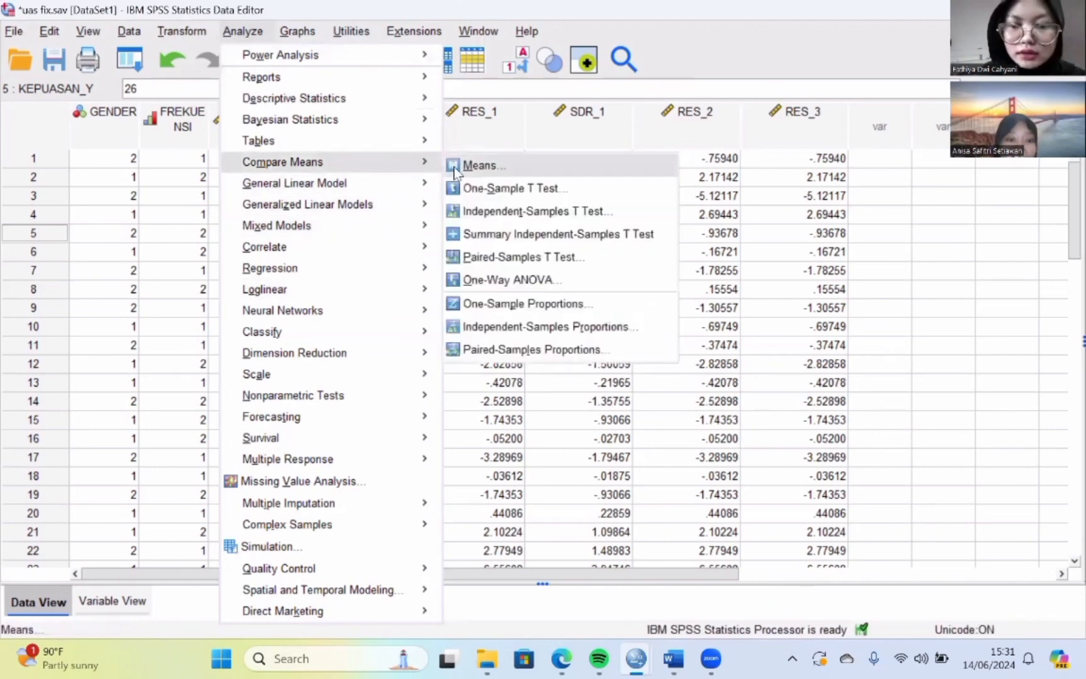
pyautogui.click(454, 166)
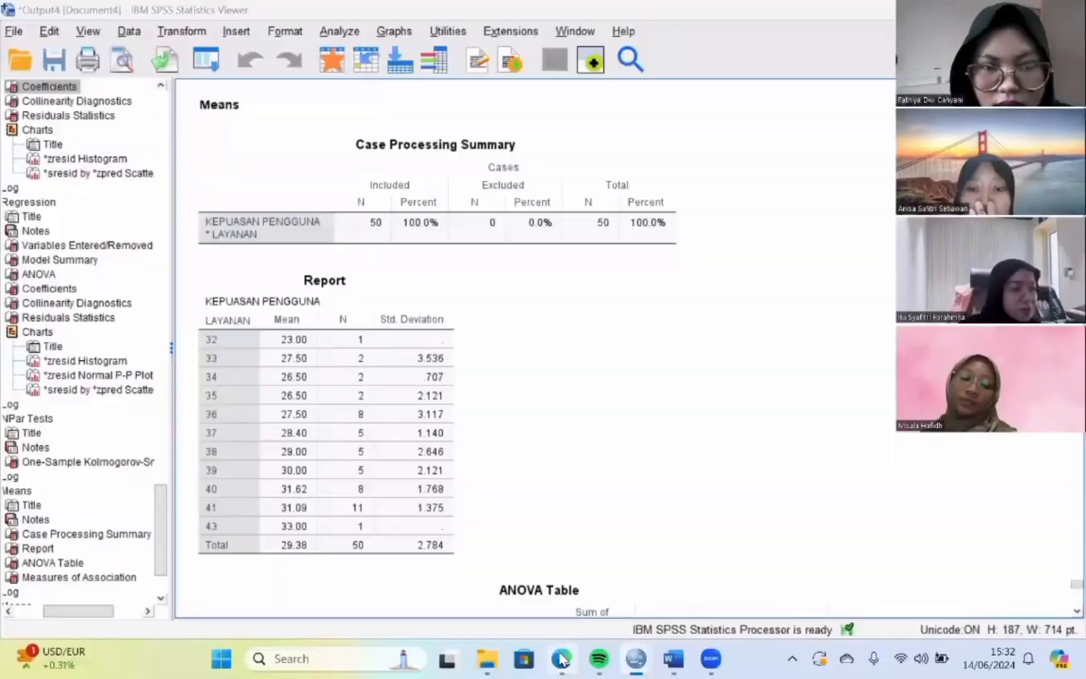
# - Compare the regression's Coefficients table in the SPSS output with the Uji multikolinearitas section of the PDF report in Edge
pyautogui.click(562, 658)
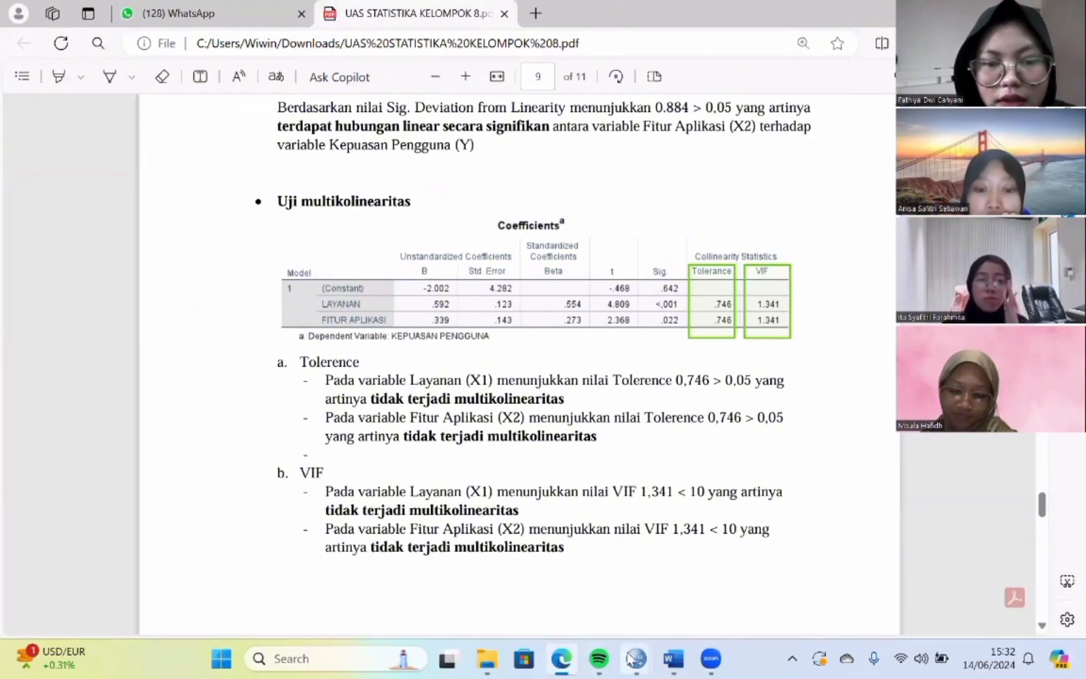
pyautogui.moveTo(636, 658)
pyautogui.click(701, 594)
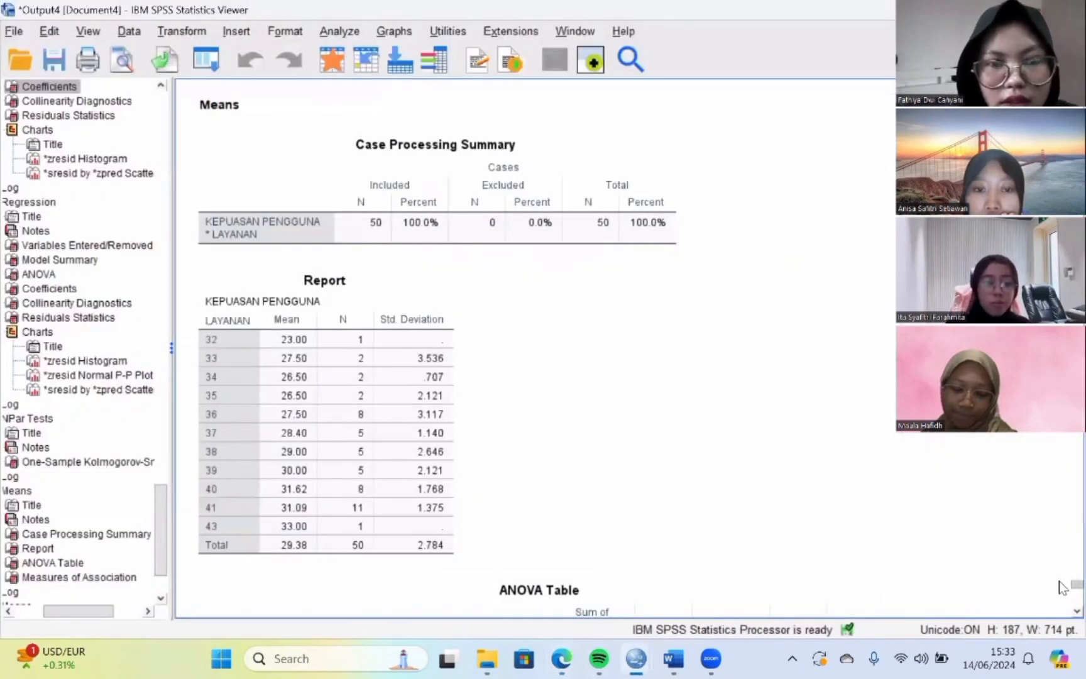
pyautogui.scroll(15, 1061, 584)
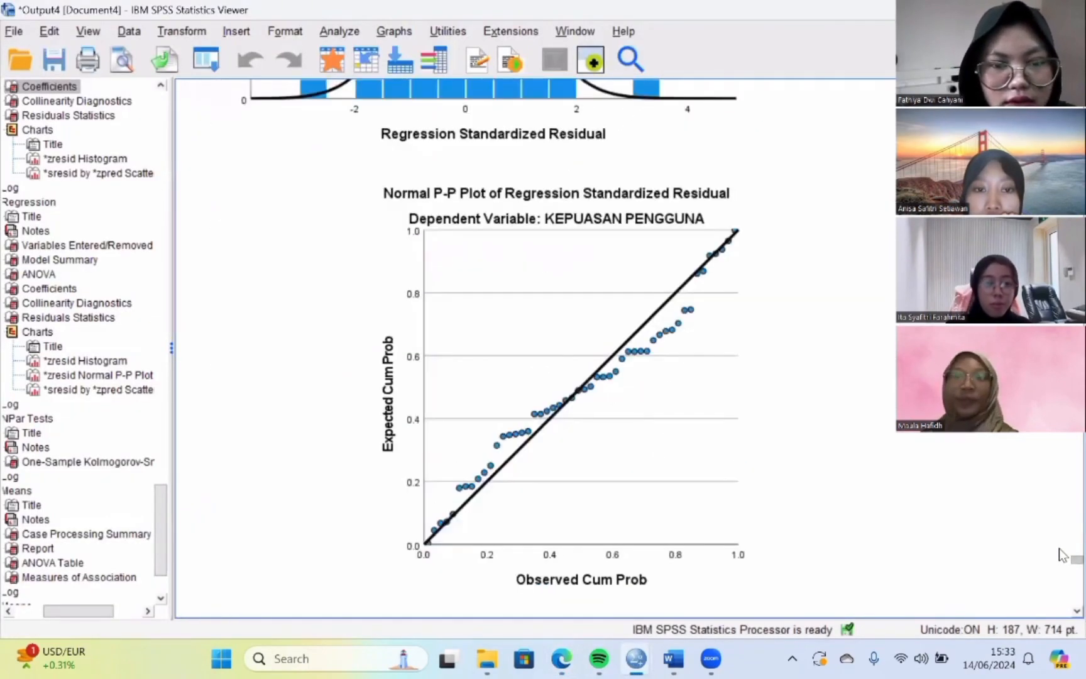
pyautogui.scroll(10, 1062, 554)
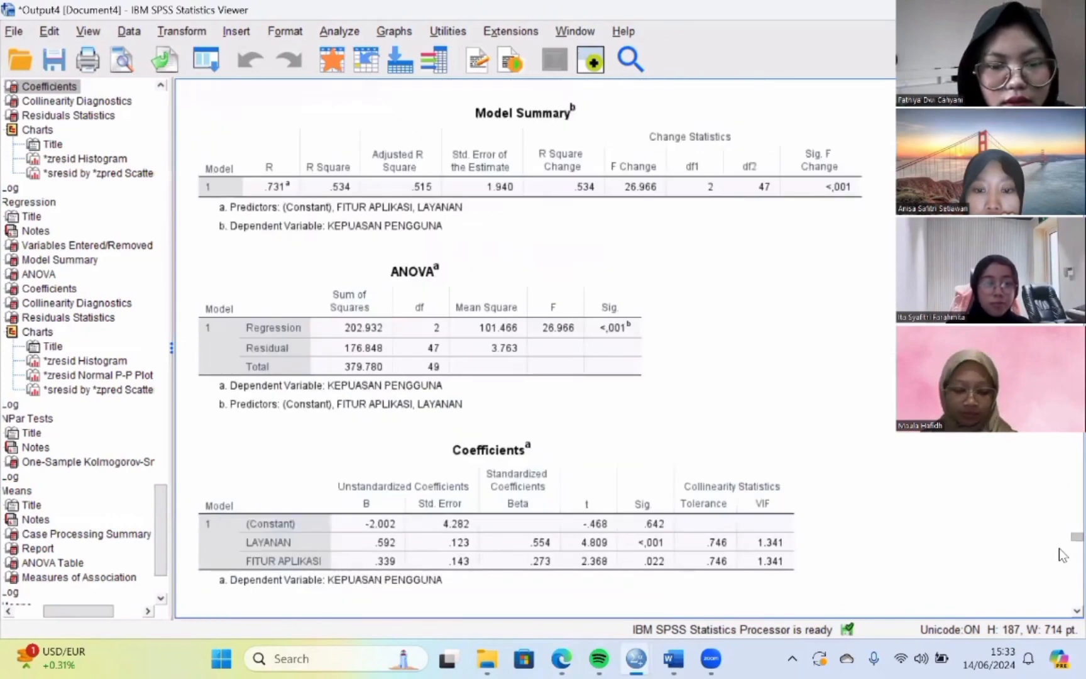
pyautogui.scroll(-2, 1062, 555)
pyautogui.click(553, 397)
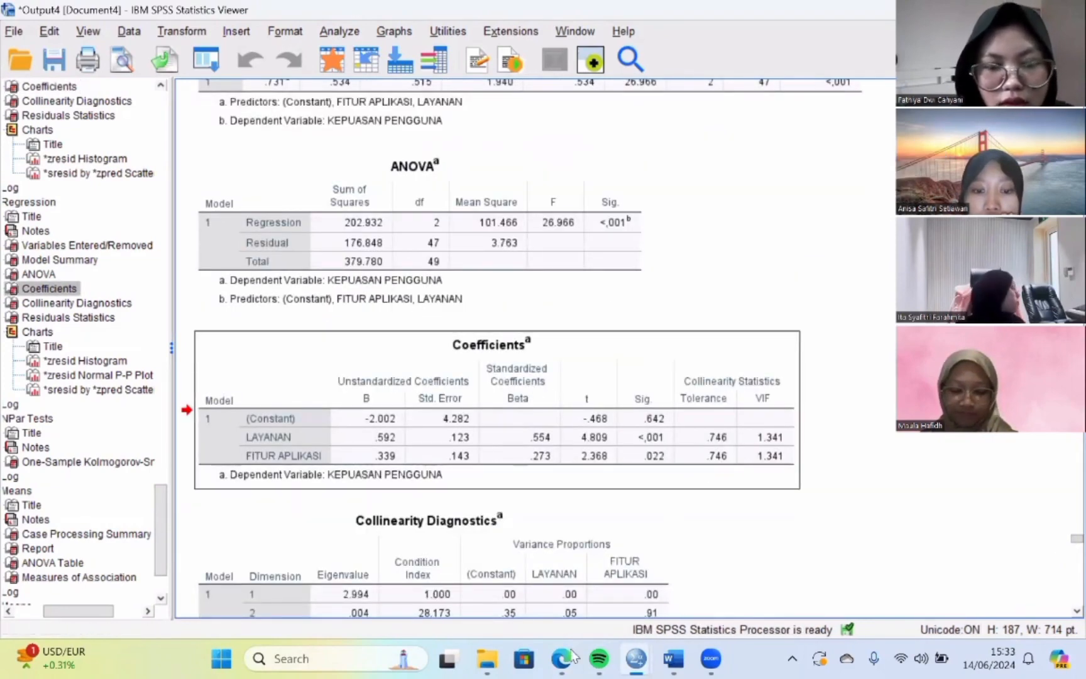
pyautogui.moveTo(565, 659)
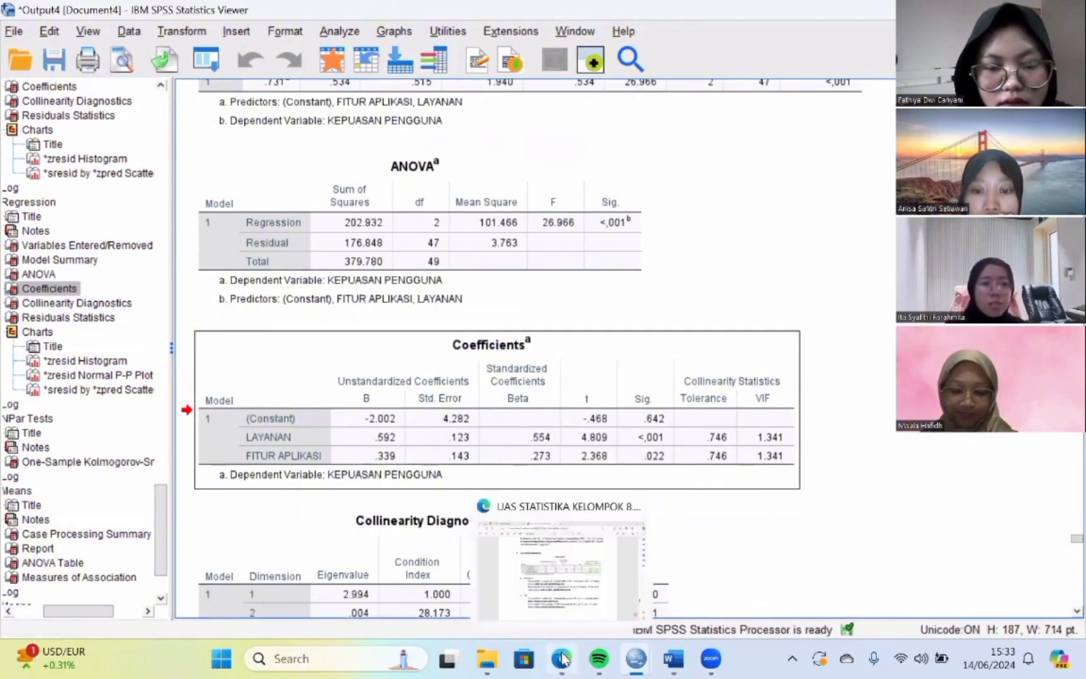
pyautogui.click(562, 659)
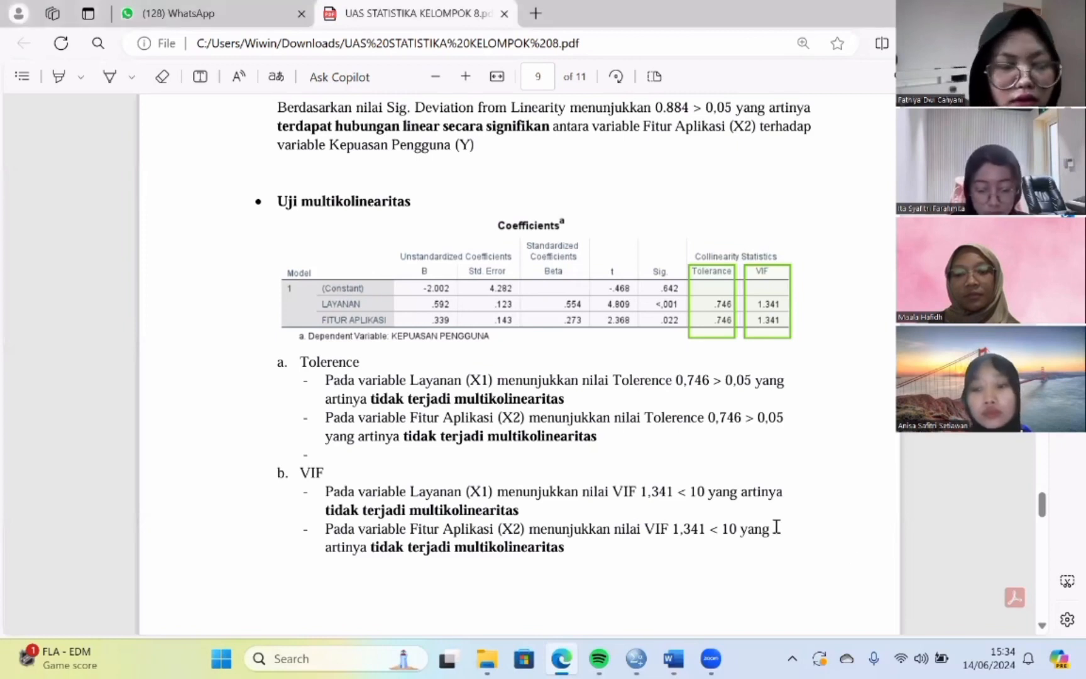
# - Examine the Uji heteroskedastisitas scatterplot and its interpretation in the PDF report, and return to the SPSS Data Editor
pyautogui.scroll(-1, 776, 526)
pyautogui.scroll(-5, 777, 527)
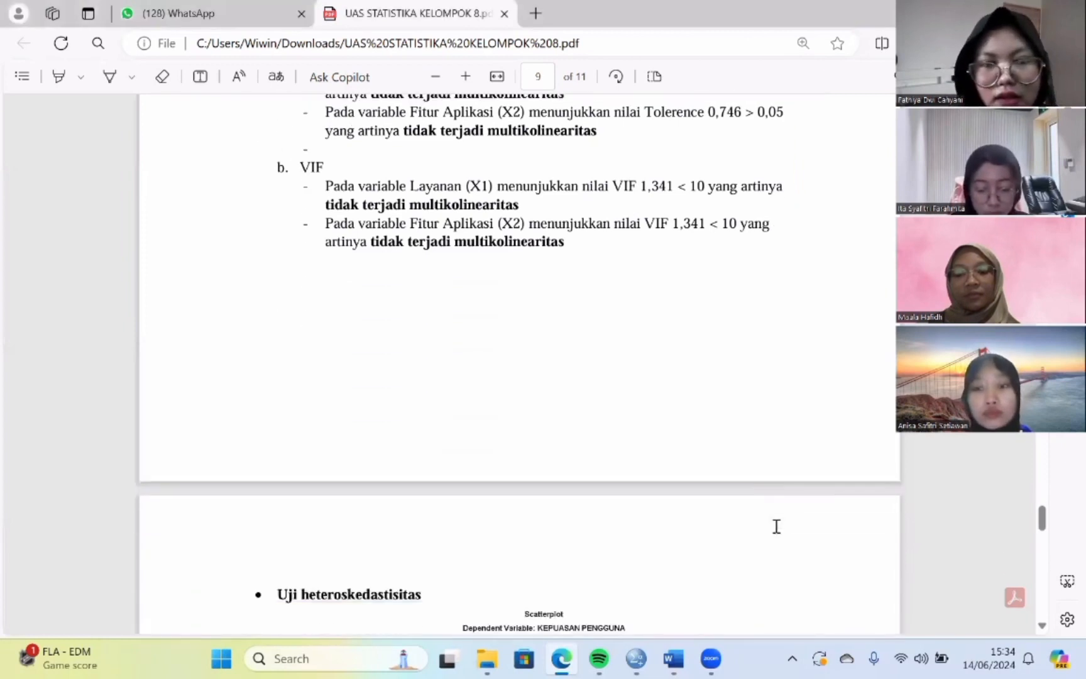
pyautogui.scroll(-6, 776, 526)
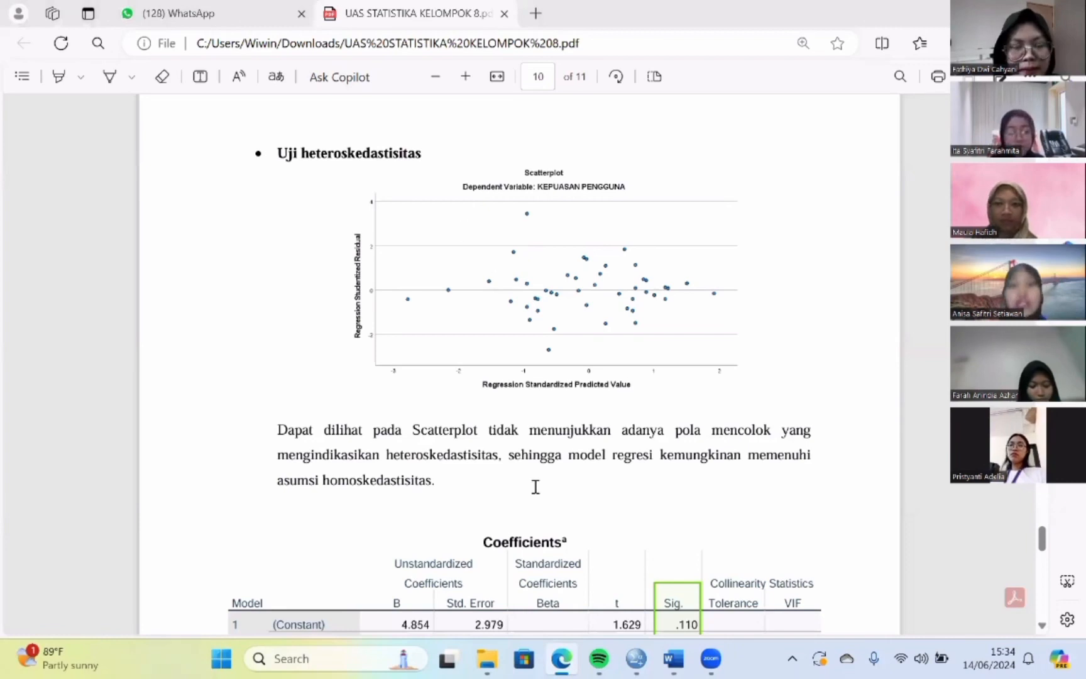
pyautogui.moveTo(636, 659)
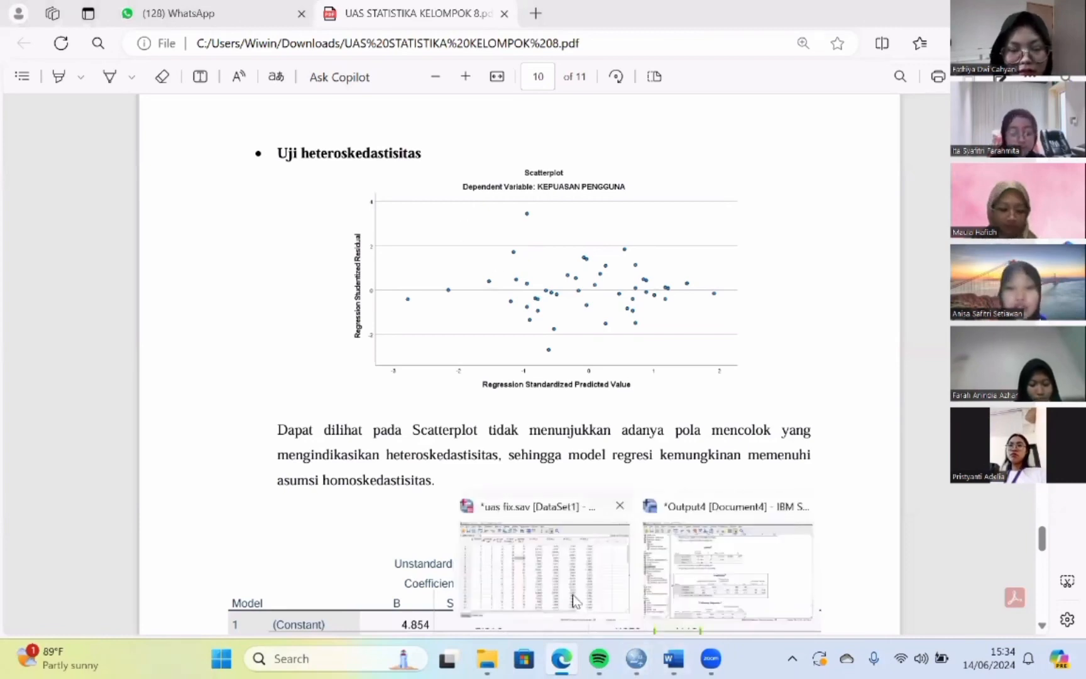
pyautogui.click(584, 607)
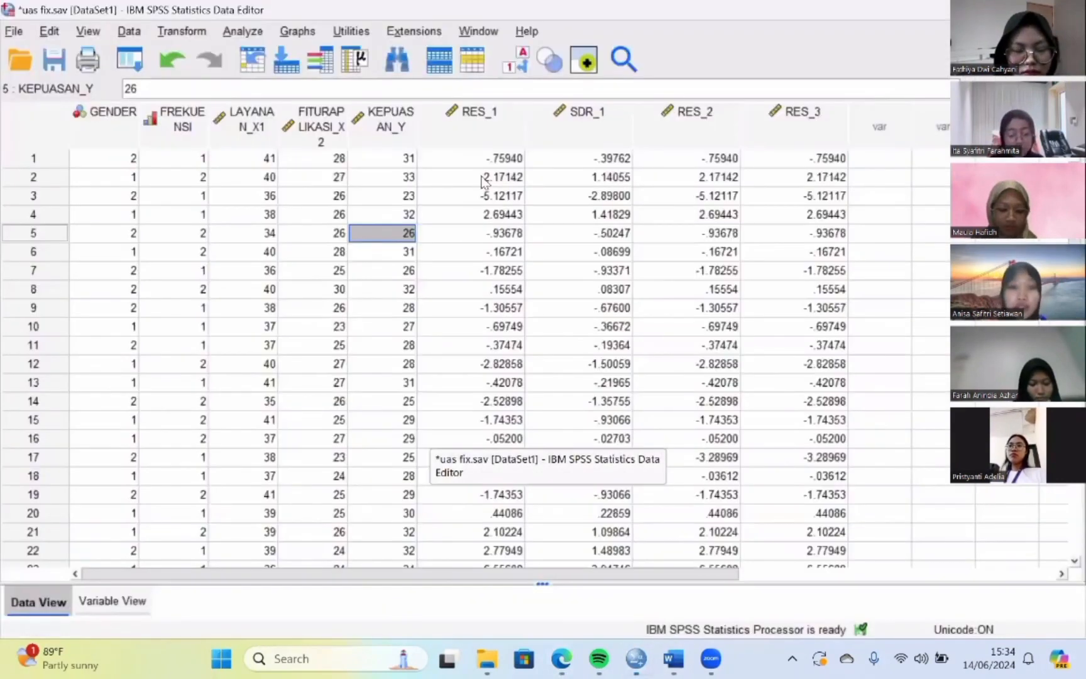
pyautogui.click(523, 251)
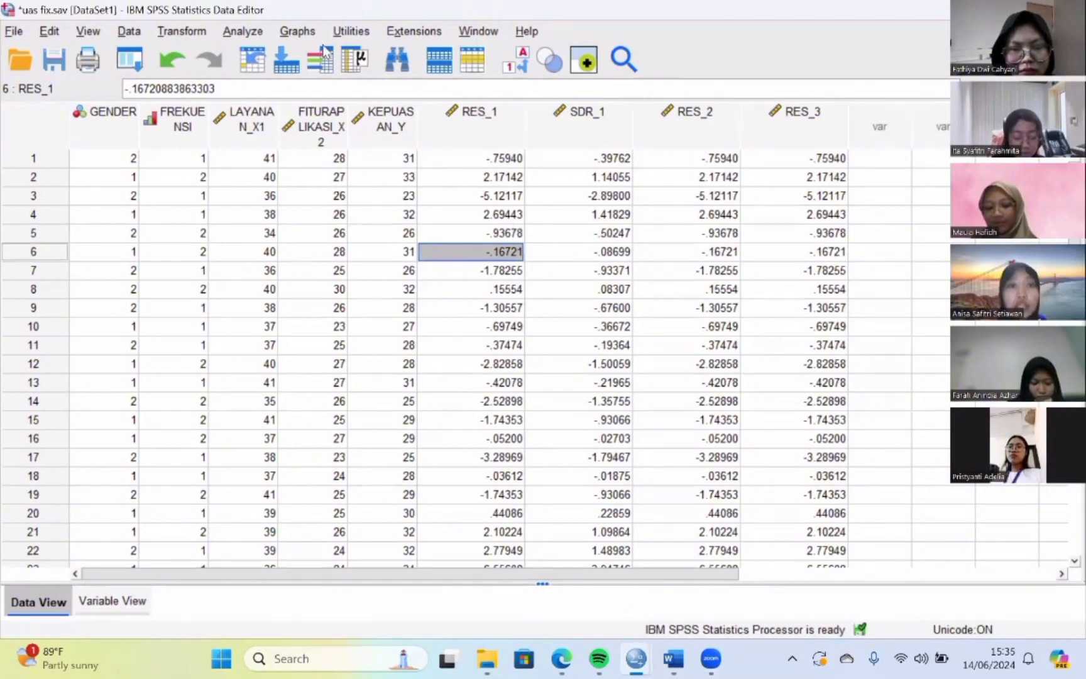
# - Review the unstandardized residuals save option of the linear regression on KEPUASAN PENGGUNA without running the analysis
pyautogui.click(243, 31)
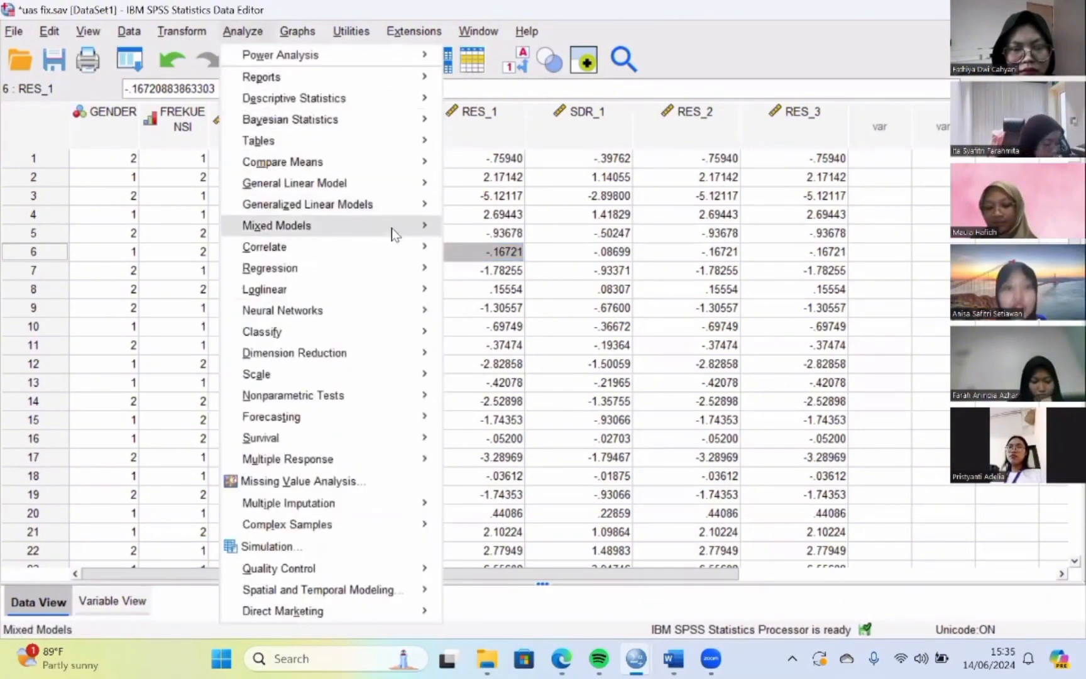
pyautogui.moveTo(409, 271)
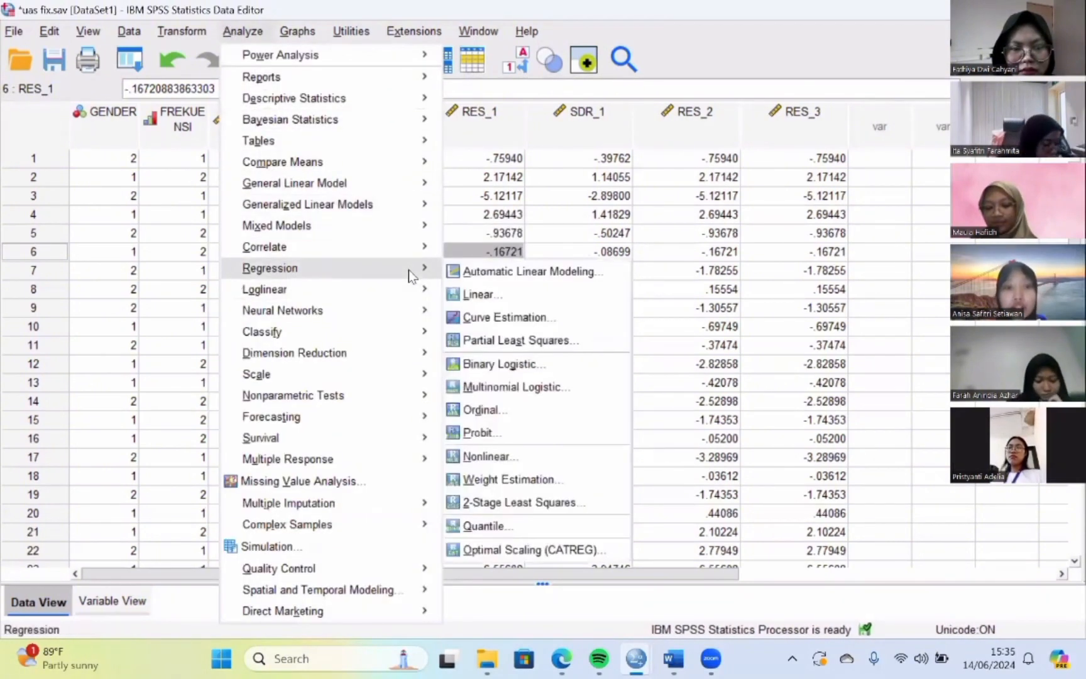
pyautogui.click(506, 293)
pyautogui.click(493, 99)
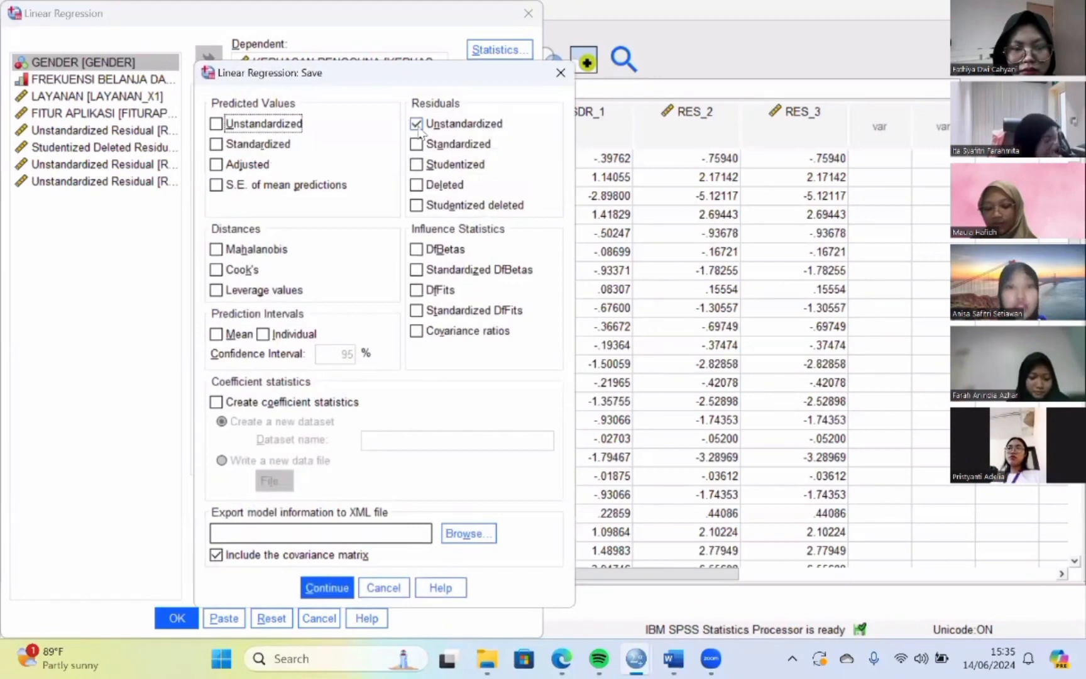
pyautogui.click(326, 589)
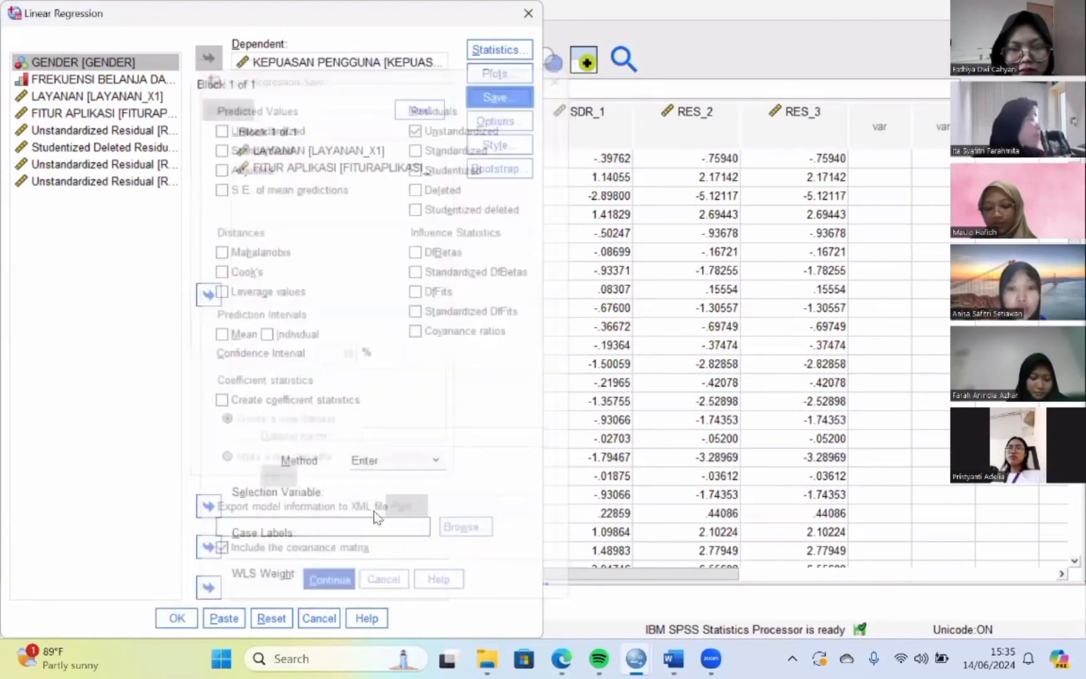
pyautogui.click(494, 121)
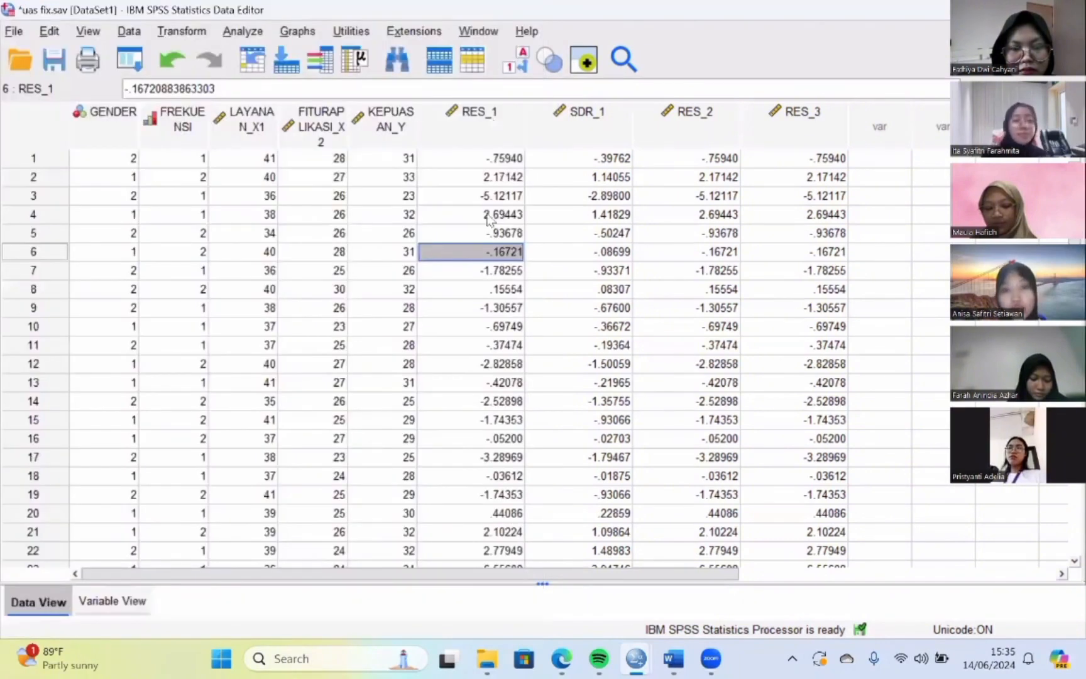
# - Compute the target variable Abs_RES as the absolute value of the first unstandardized residual, using the expression ABS(RES_1)
pyautogui.click(183, 32)
pyautogui.click(206, 58)
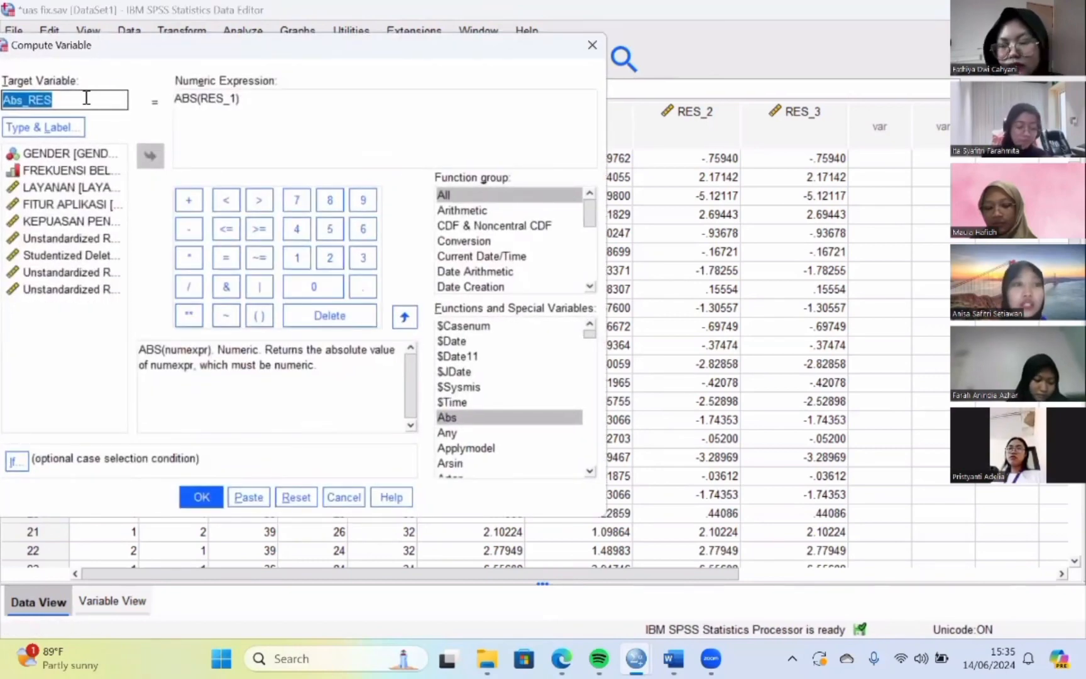
pyautogui.click(78, 98)
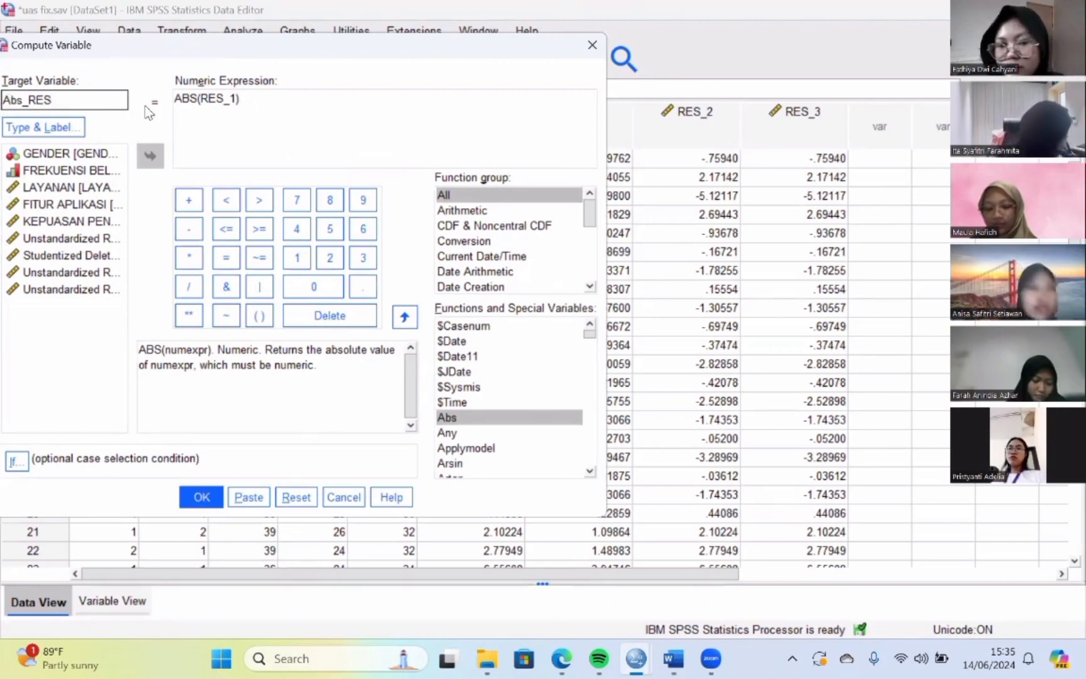
pyautogui.click(104, 241)
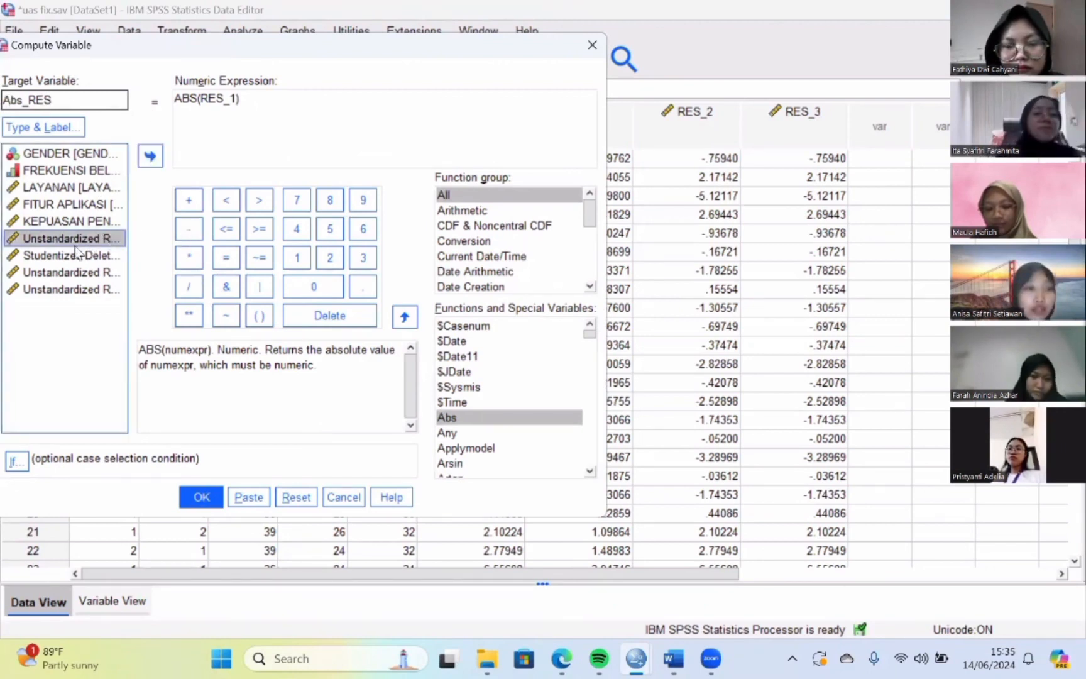
pyautogui.click(224, 98)
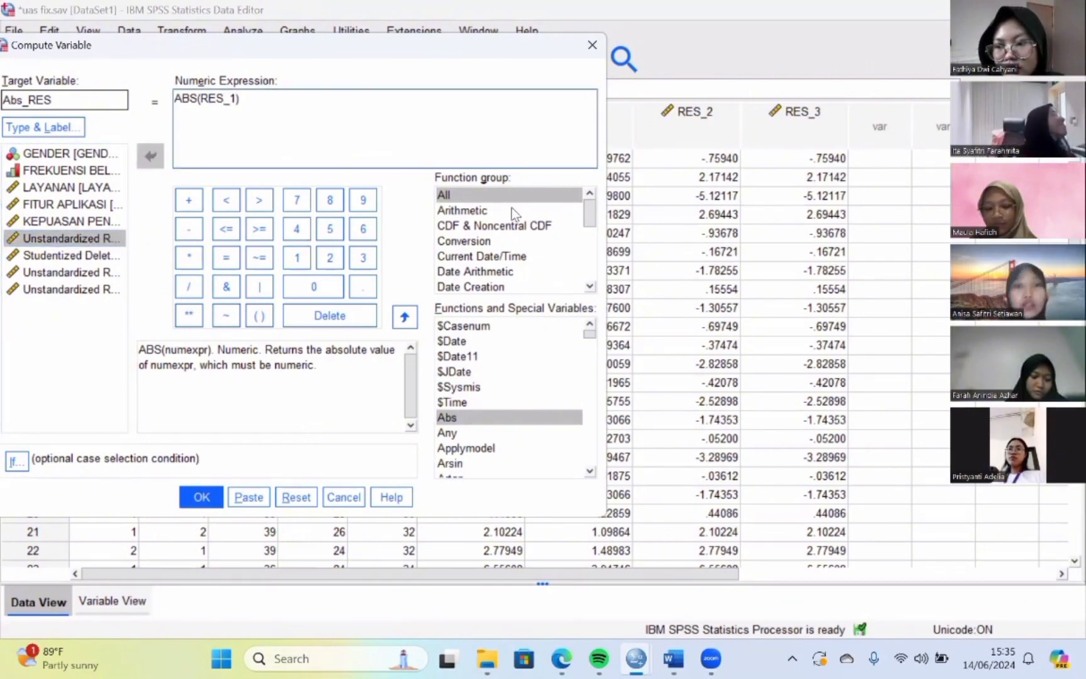
pyautogui.click(516, 198)
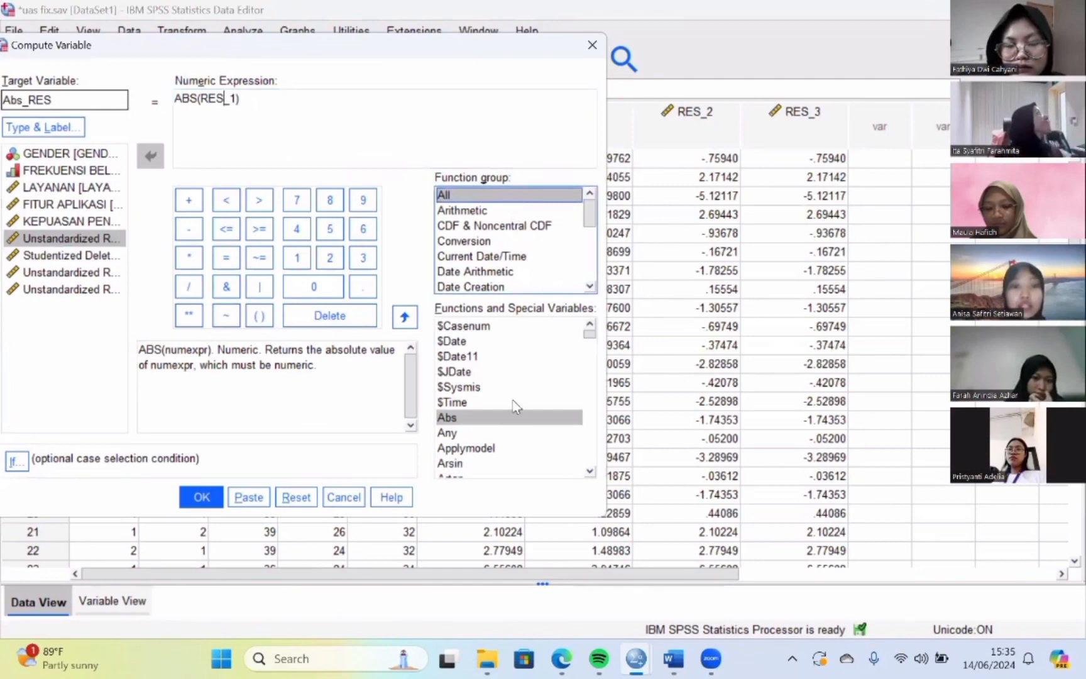
pyautogui.click(507, 419)
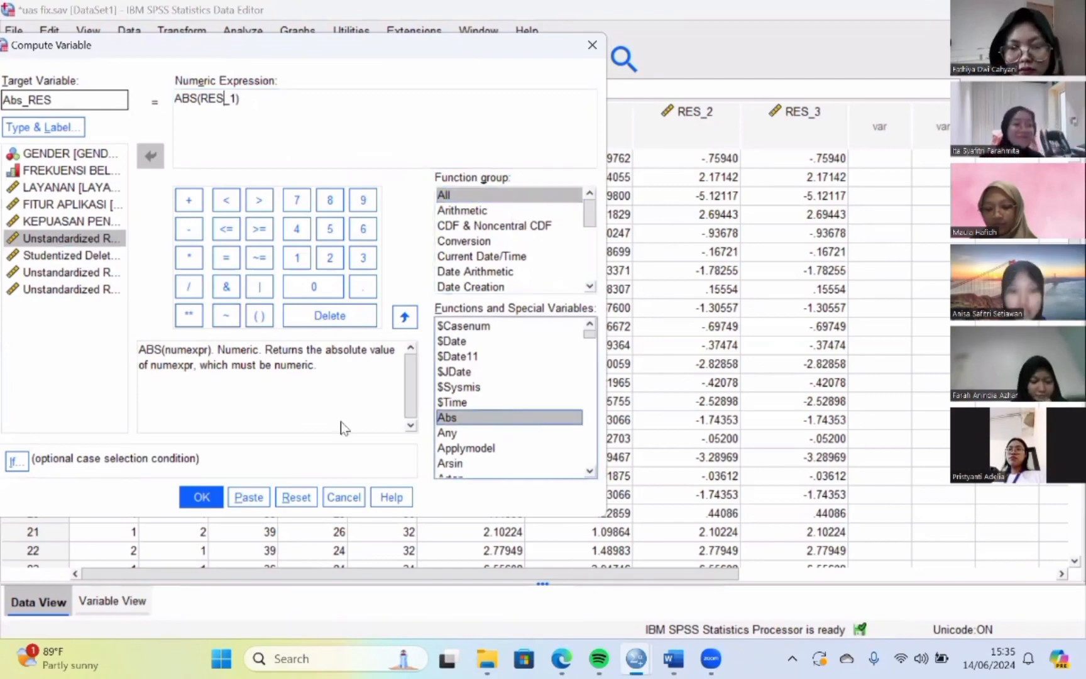
pyautogui.click(202, 498)
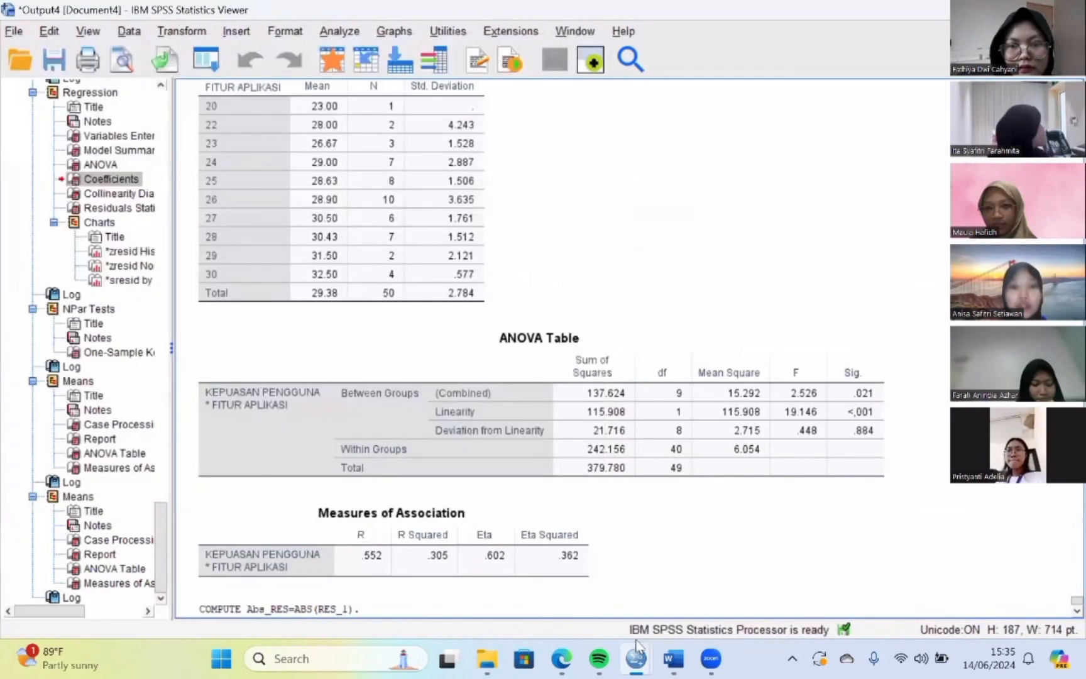
# - Run the linear regression of KEPUASAN PENGGUNA on LAYANAN and FITUR APLIKASI from the Data Editor without saving unstandardized residuals
pyautogui.moveTo(636, 658)
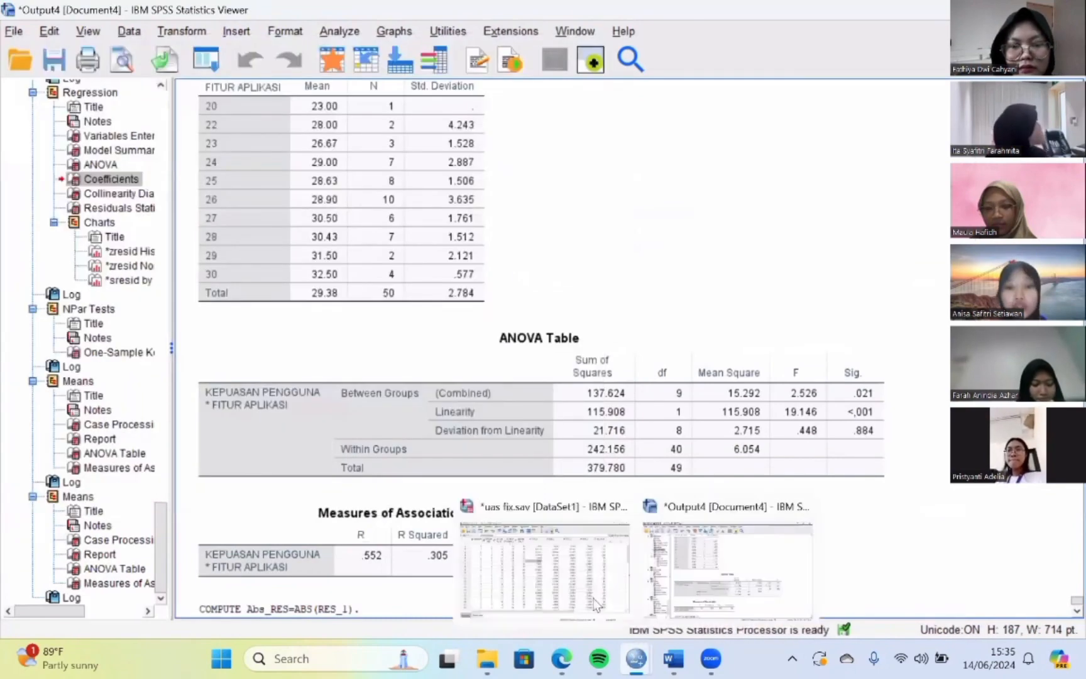
pyautogui.click(562, 581)
pyautogui.click(244, 33)
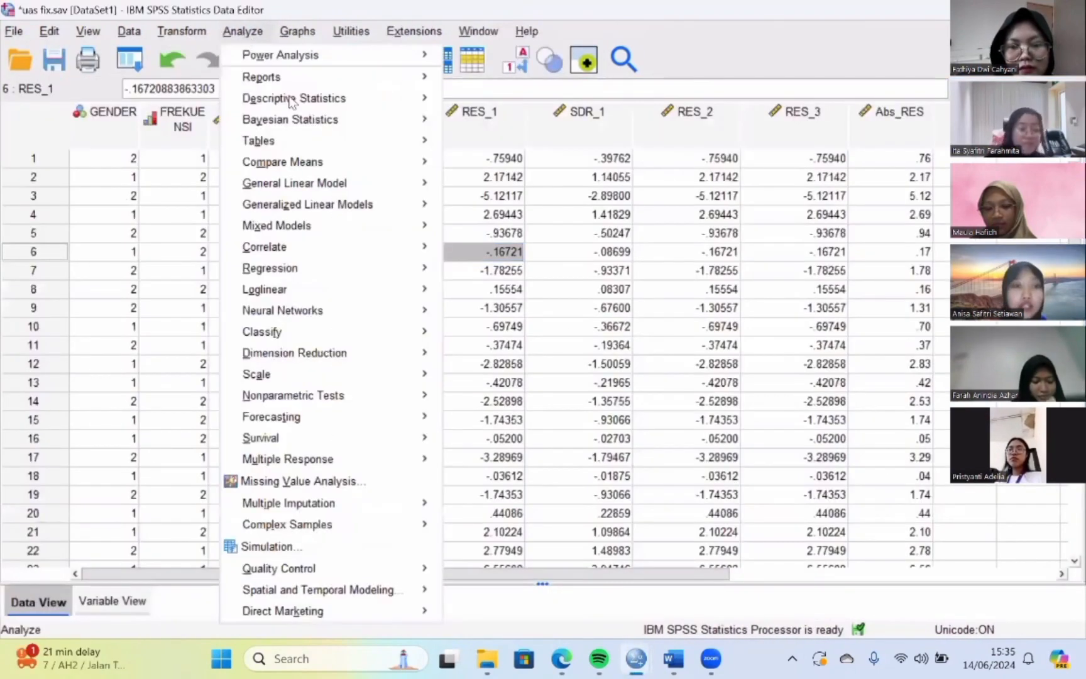
pyautogui.click(476, 291)
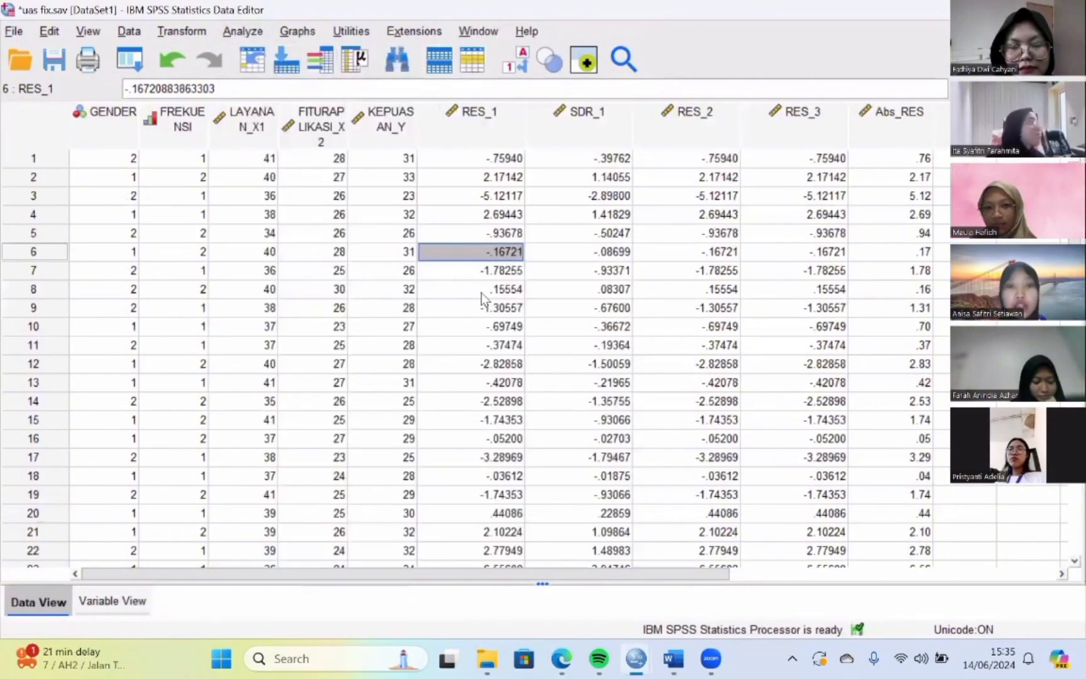
pyautogui.click(495, 98)
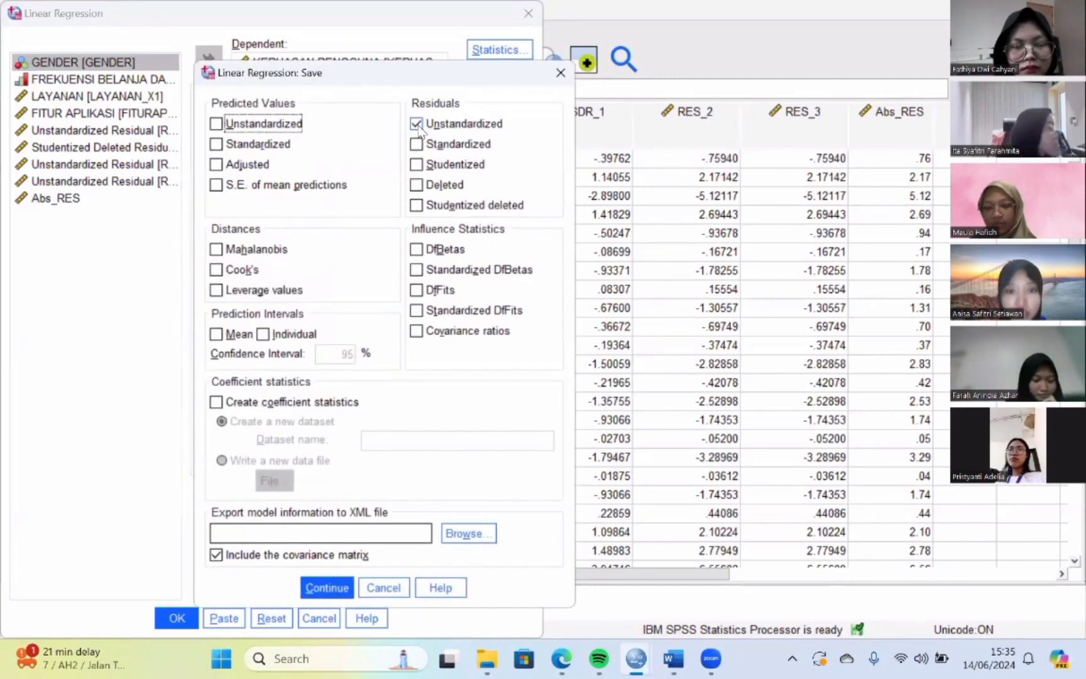
pyautogui.click(418, 125)
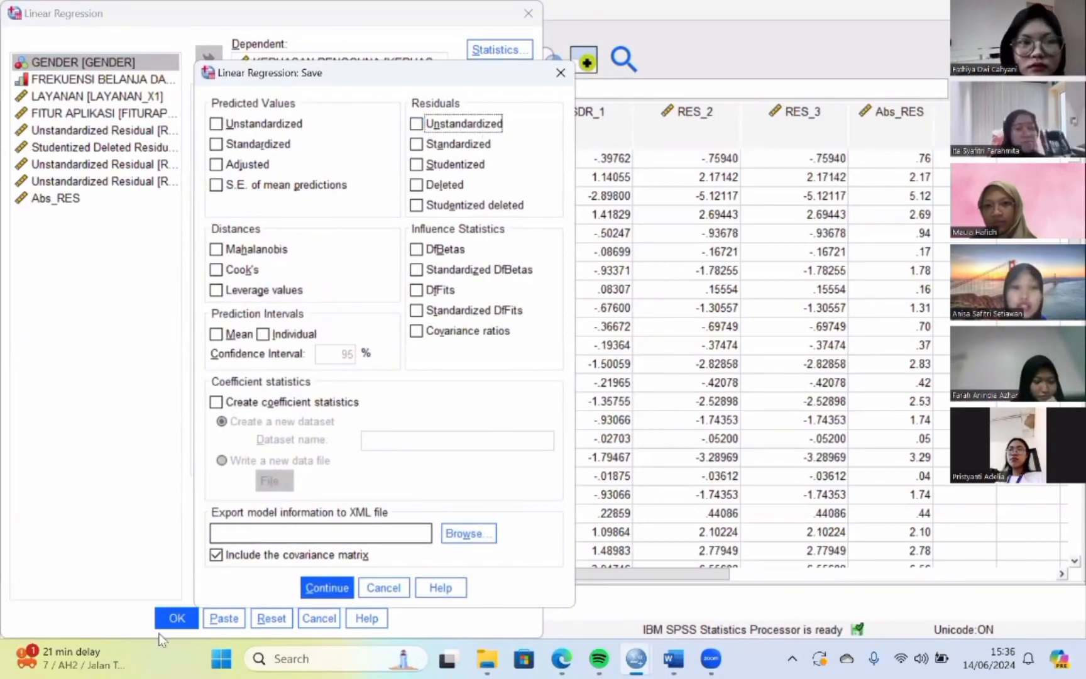
pyautogui.click(182, 618)
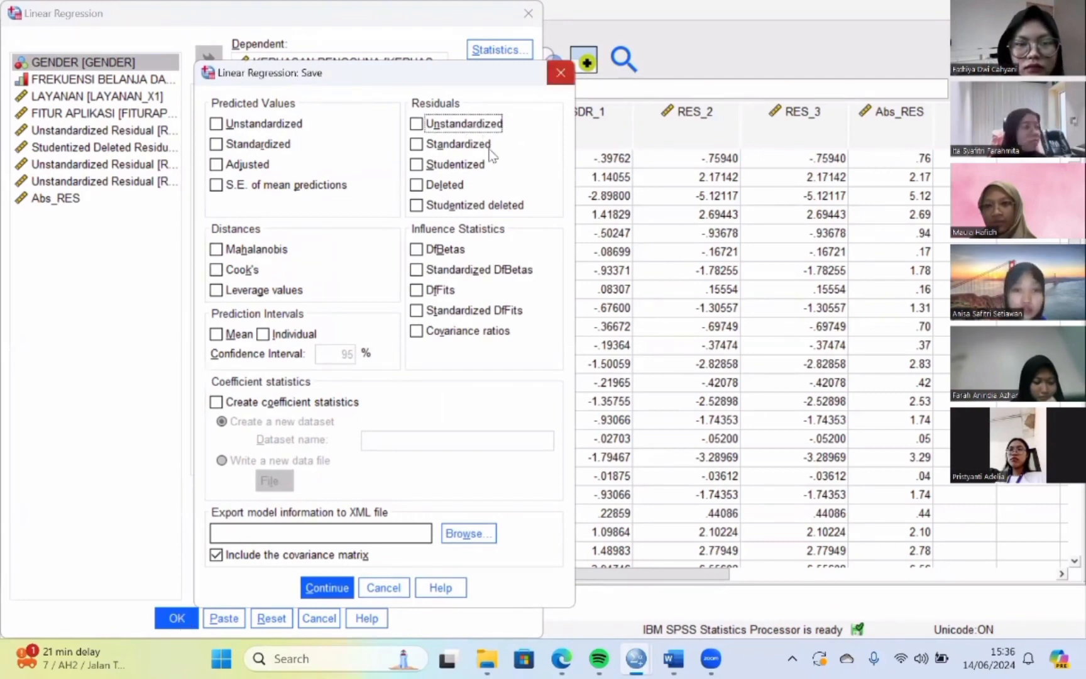
pyautogui.click(347, 590)
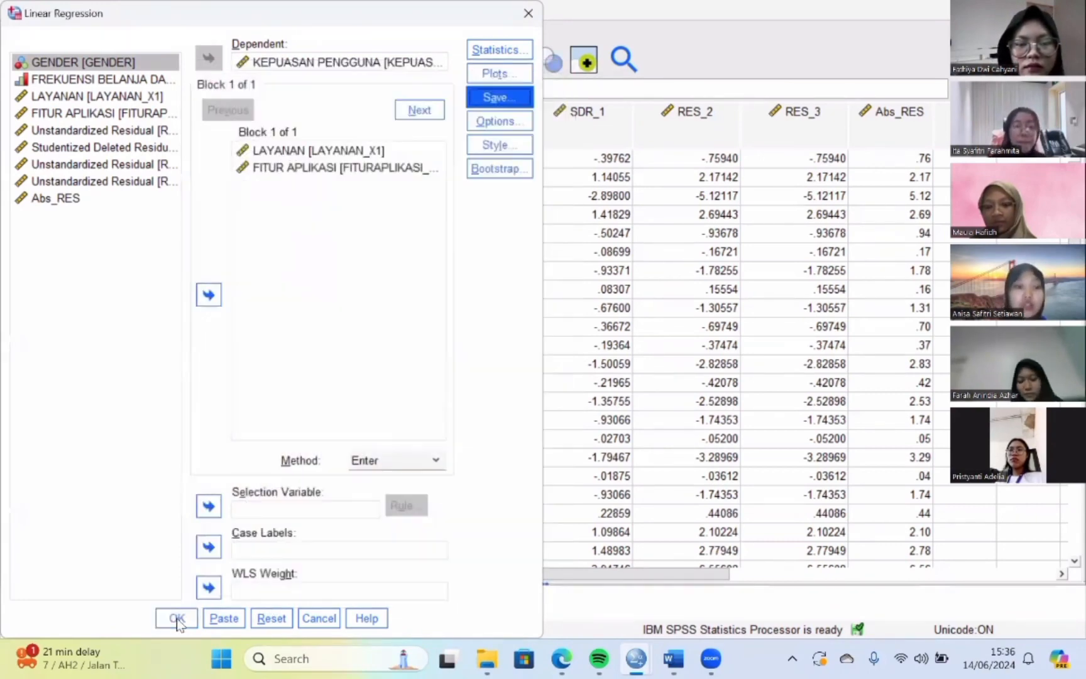
pyautogui.click(177, 618)
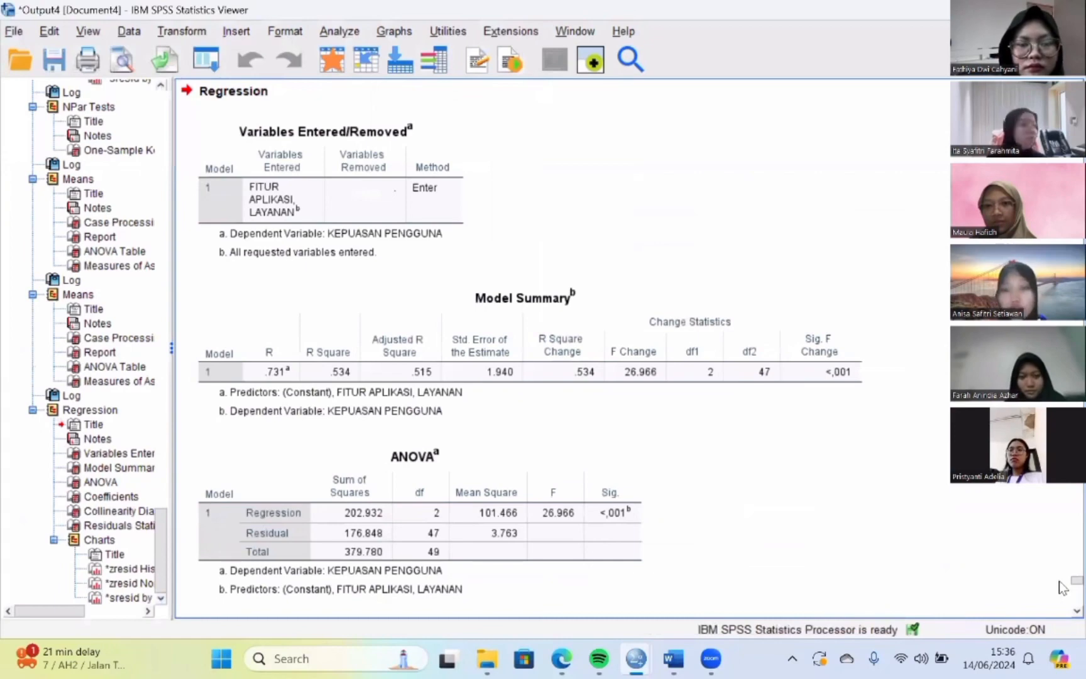
# - Examine the KEPUASAN PENGGUNA regression output, from the Coefficients table and residuals statistics to the residual scatterplot
pyautogui.scroll(-5, 1063, 589)
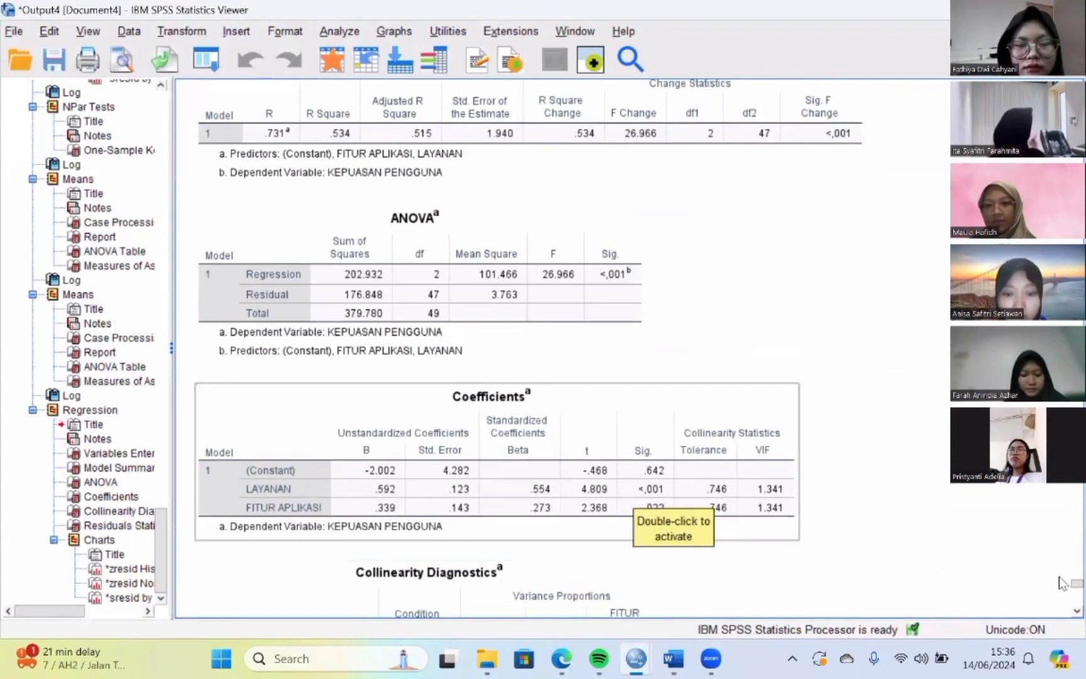
pyautogui.scroll(-20, 1063, 592)
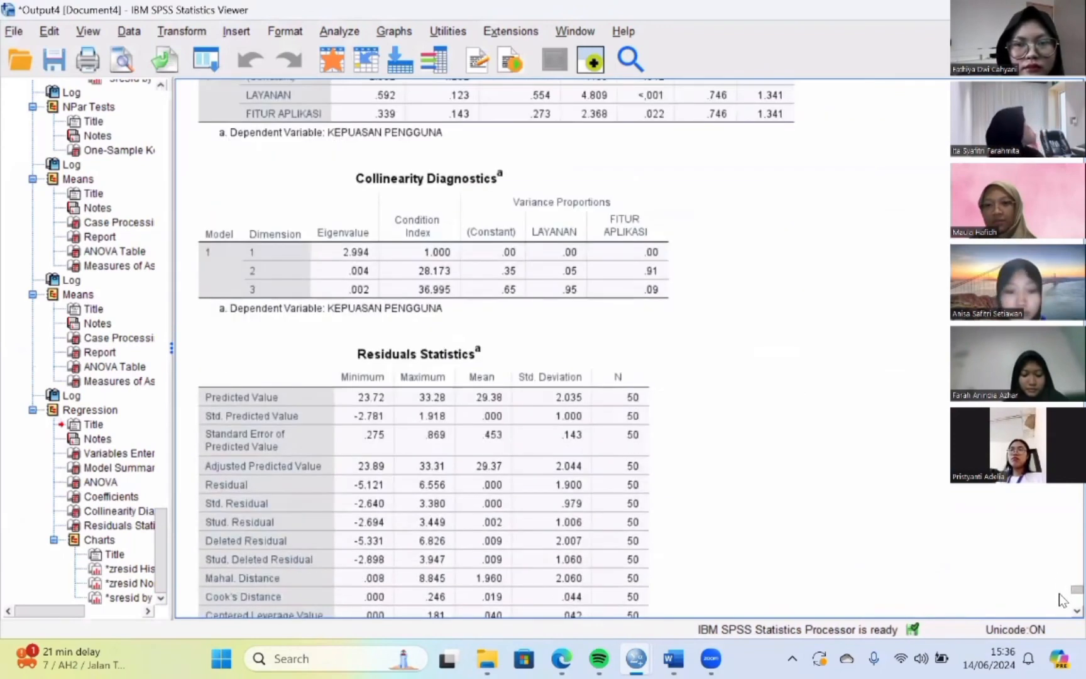
pyautogui.scroll(-10, 1062, 623)
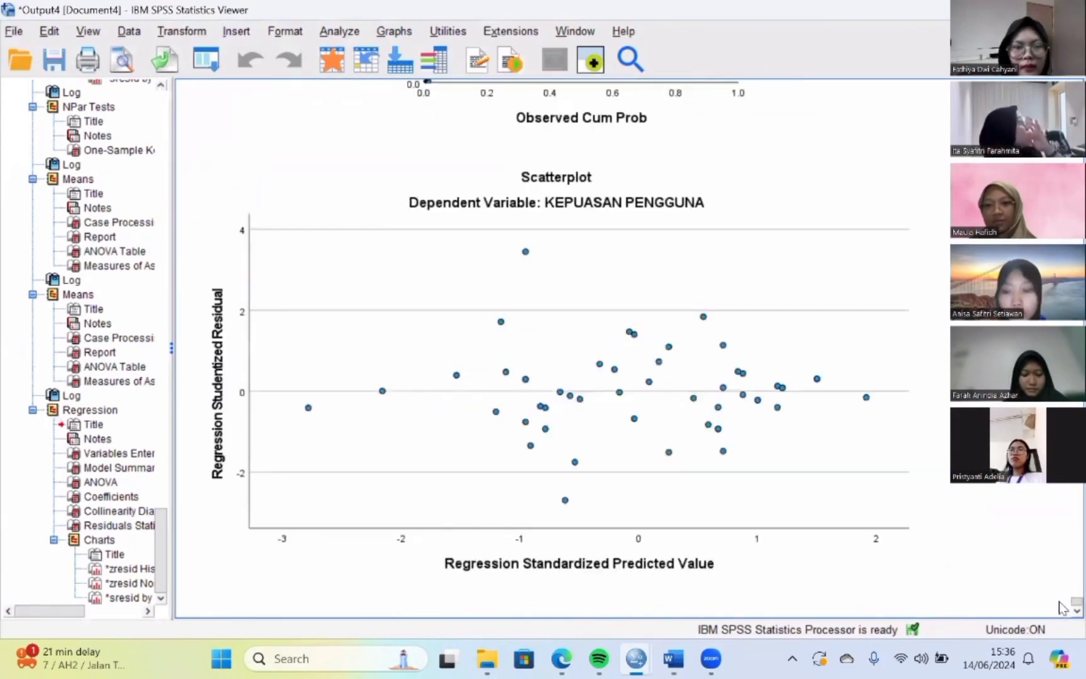
pyautogui.moveTo(1061, 607); pyautogui.dragTo(1061, 577)
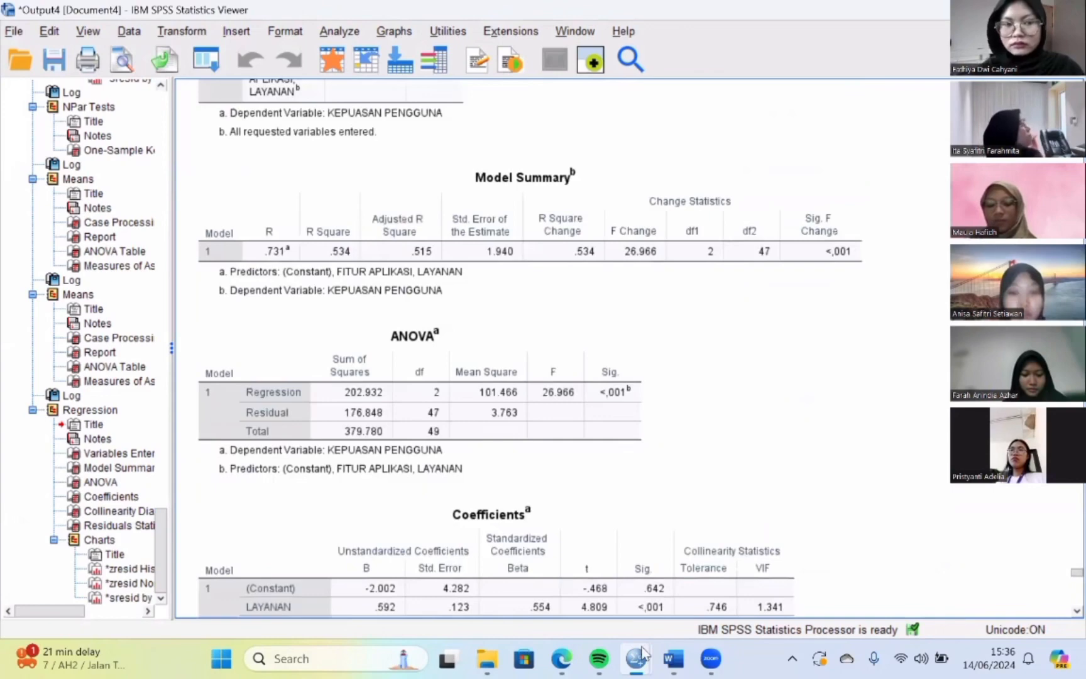
# - Run the linear regression from the Data Editor with Abs_RES replacing KEPUASAN PENGGUNA as the dependent variable, keeping LAYANAN and FITUR APLIKASI as predictors
pyautogui.click(553, 579)
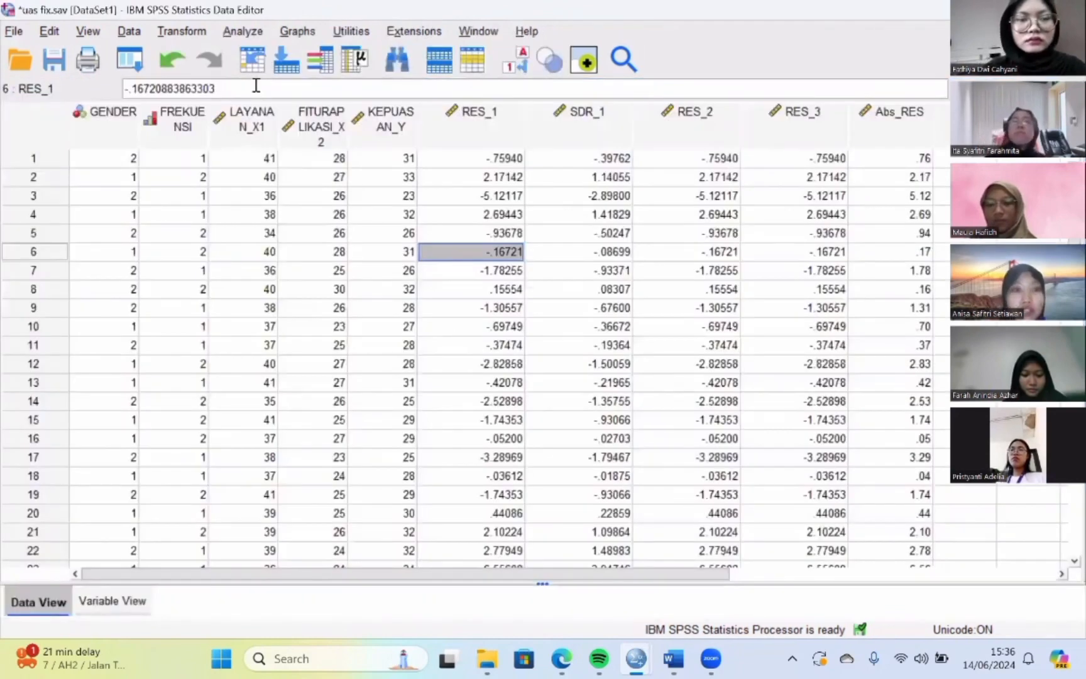
pyautogui.click(243, 31)
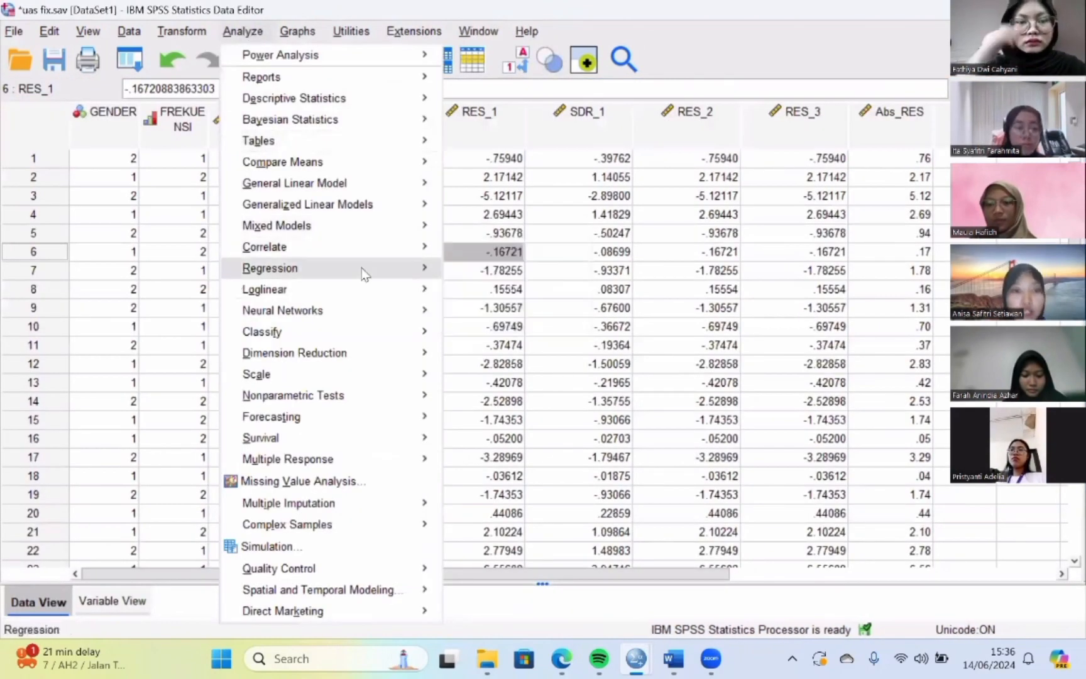
pyautogui.moveTo(364, 269)
pyautogui.click(469, 296)
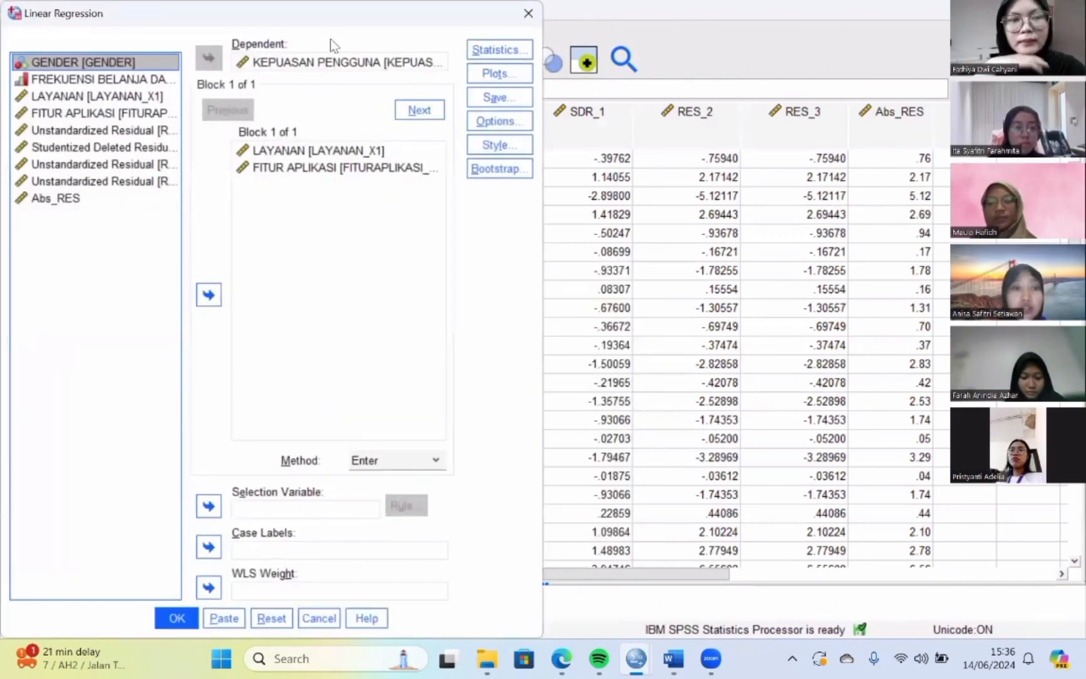
pyautogui.click(316, 62)
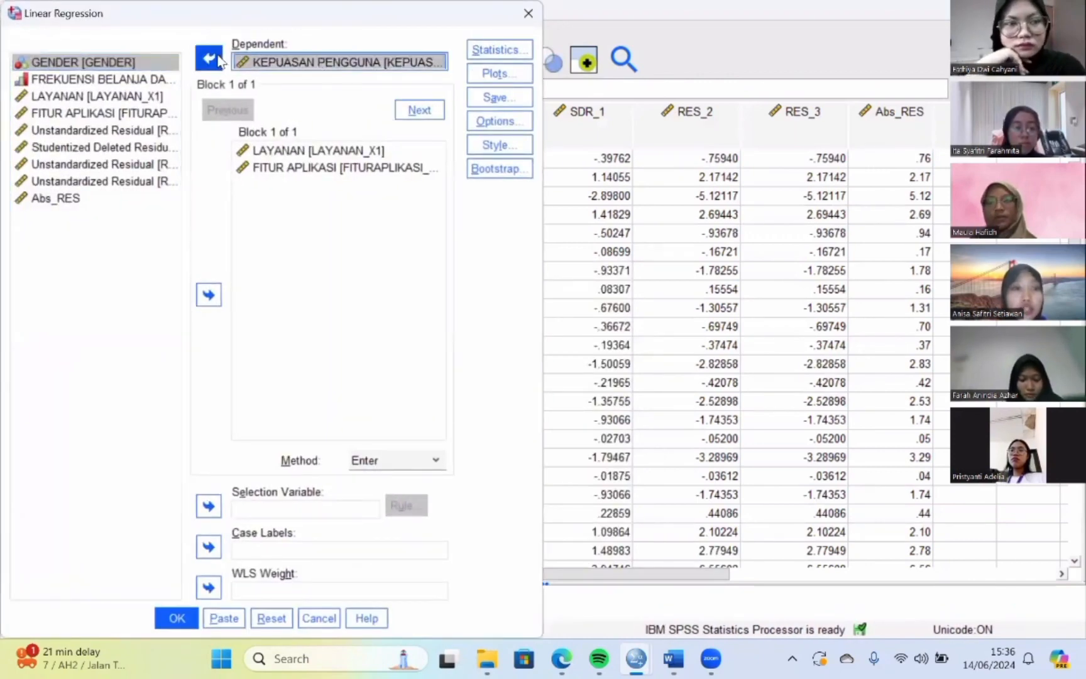
pyautogui.click(208, 58)
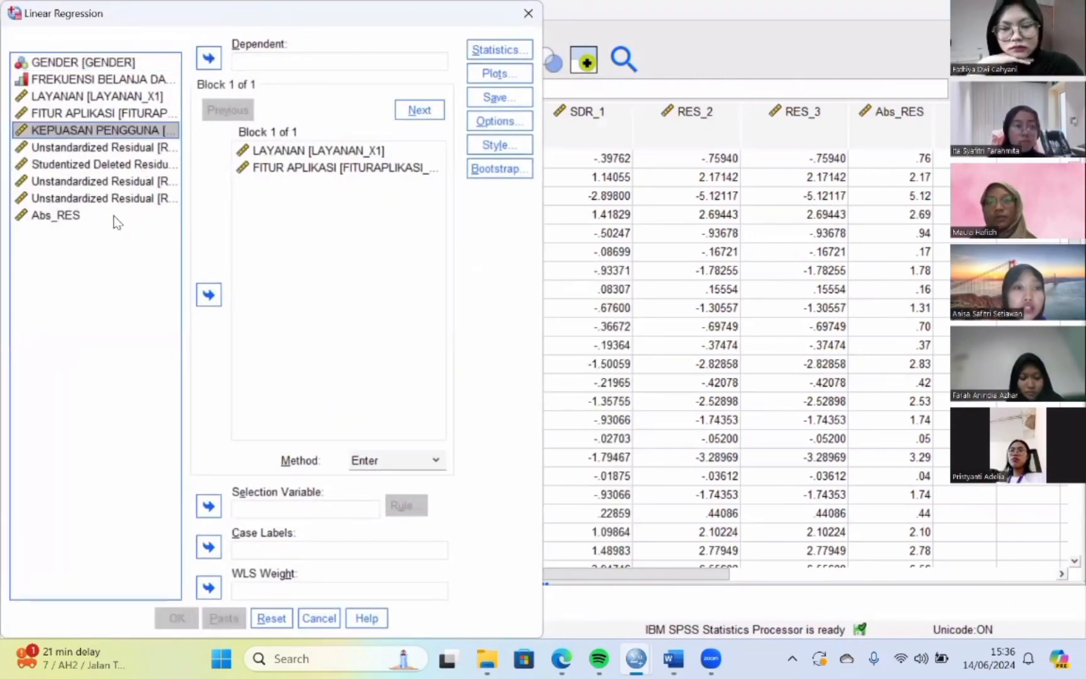
pyautogui.click(117, 217)
pyautogui.click(206, 67)
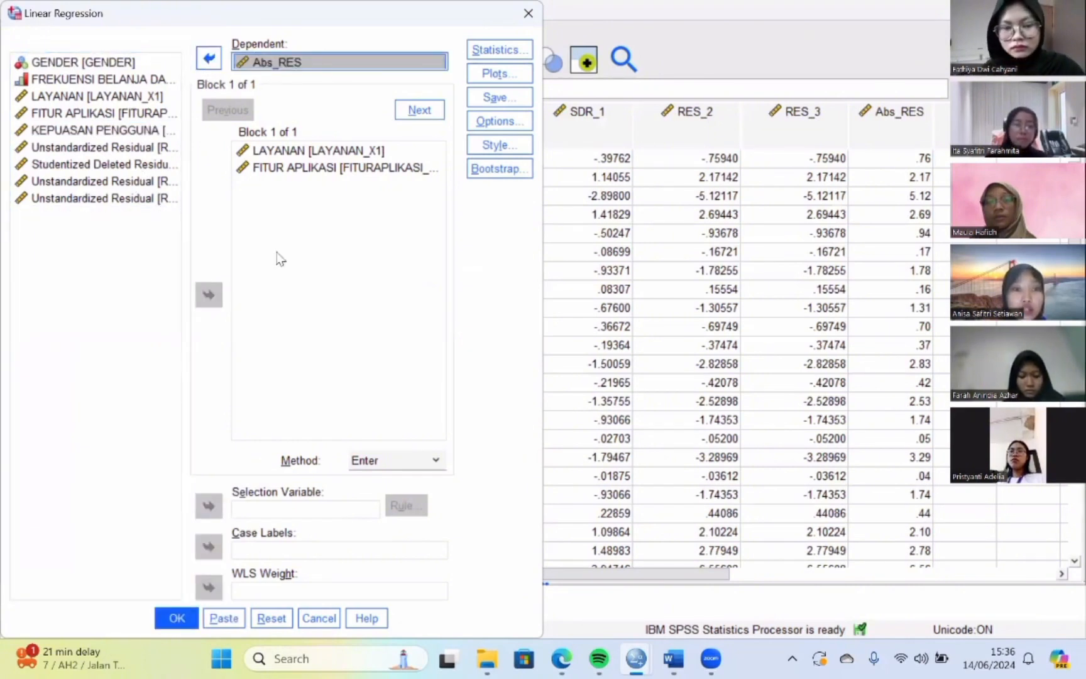
pyautogui.click(177, 618)
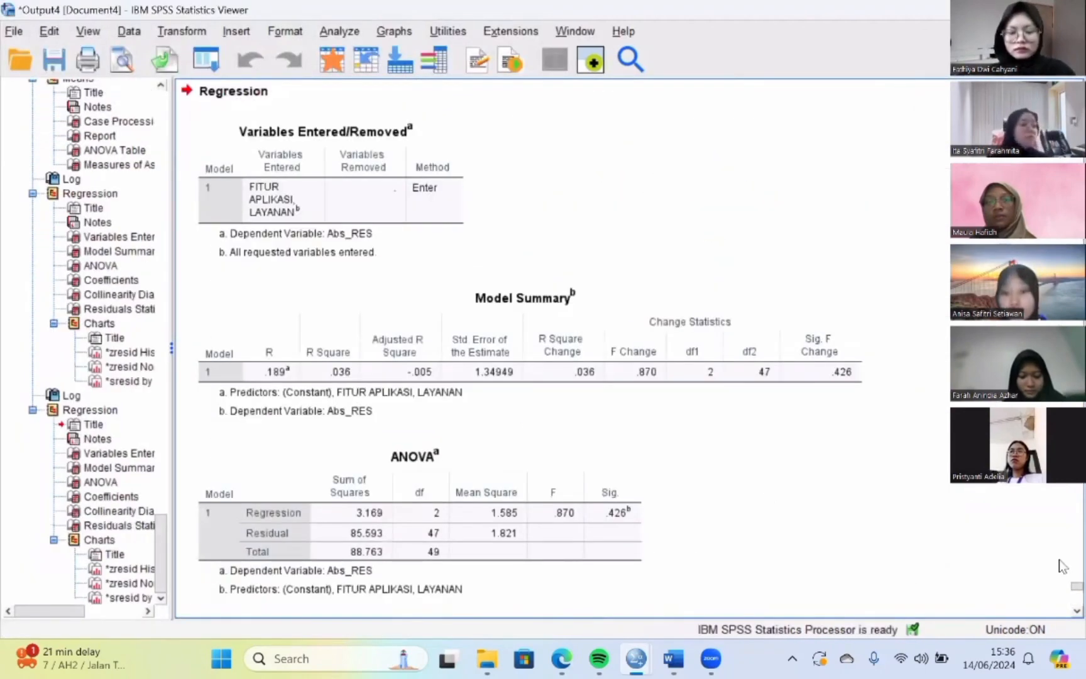
# - Compare the Coefficients table of the Abs_RES regression with the Uji heteroskedastisitas section of the PDF report in Edge
pyautogui.scroll(-5, 1062, 593)
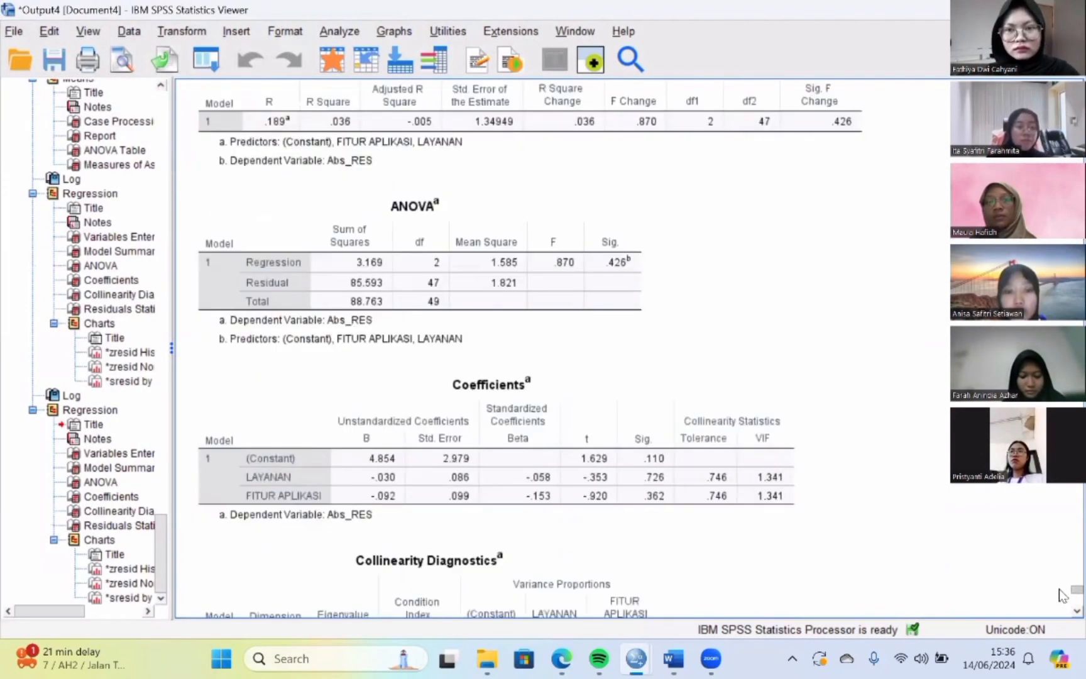
pyautogui.click(597, 497)
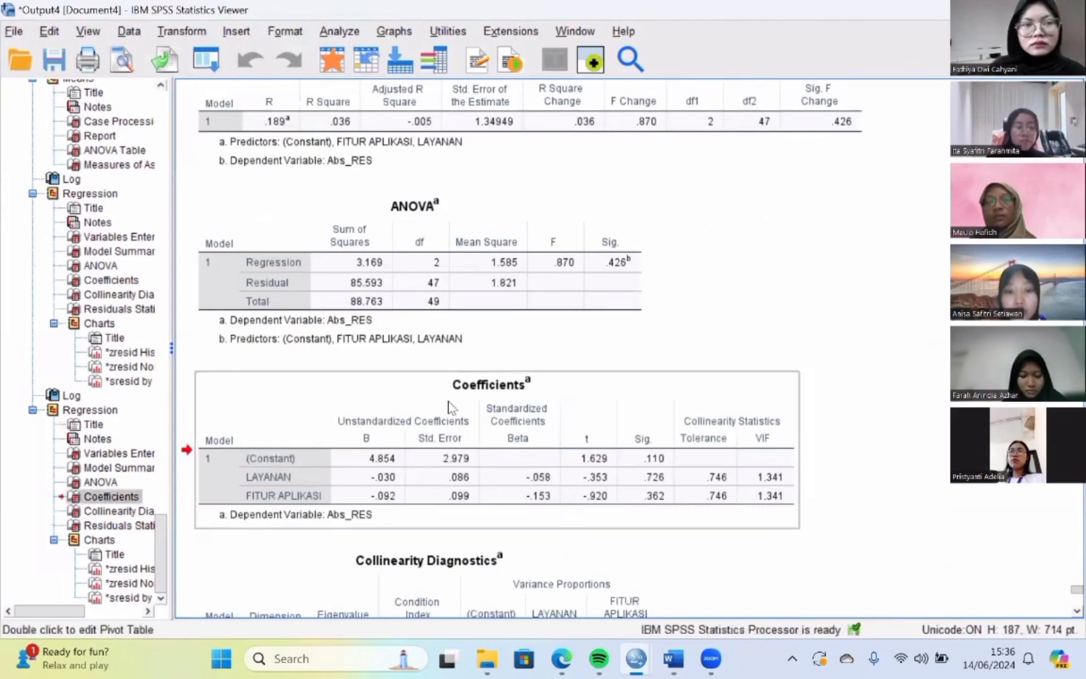
pyautogui.click(560, 659)
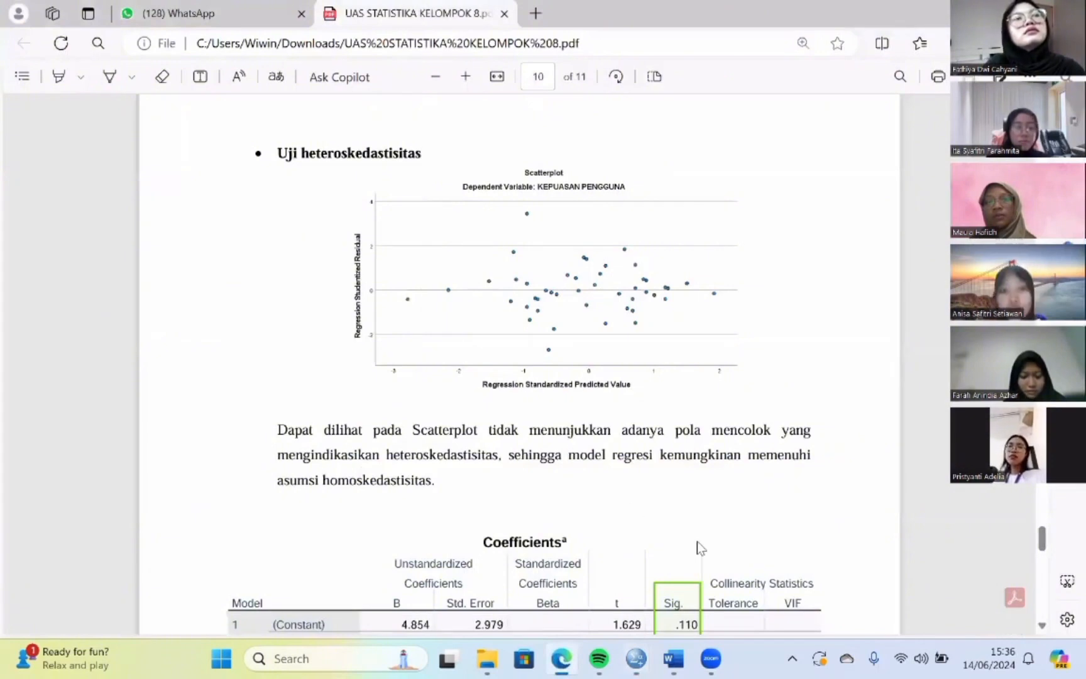
pyautogui.scroll(-1, 767, 534)
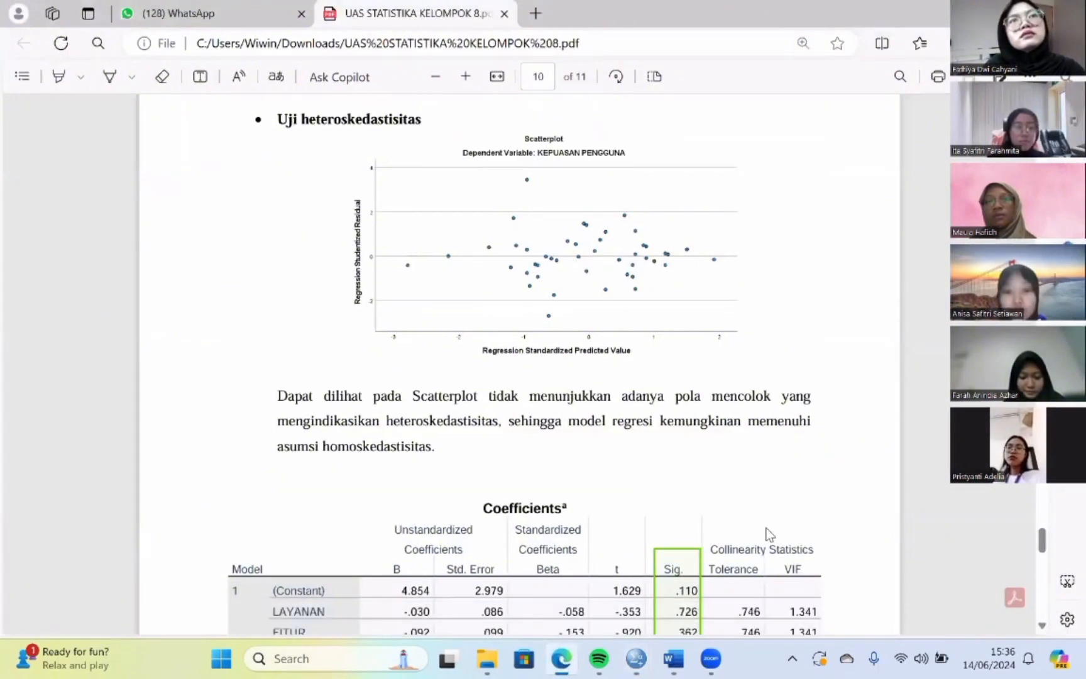
pyautogui.scroll(2, 767, 534)
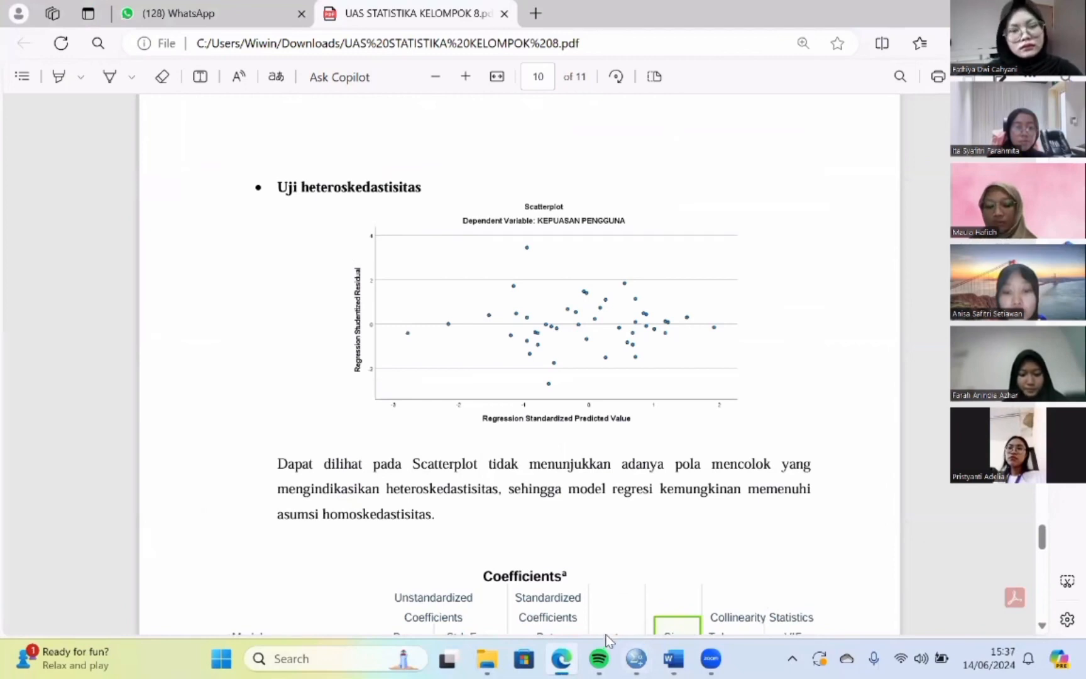
# - Return to the SPSS output and examine the residual scatterplots for Abs_RES and KEPUASAN PENGGUNA
pyautogui.moveTo(635, 657)
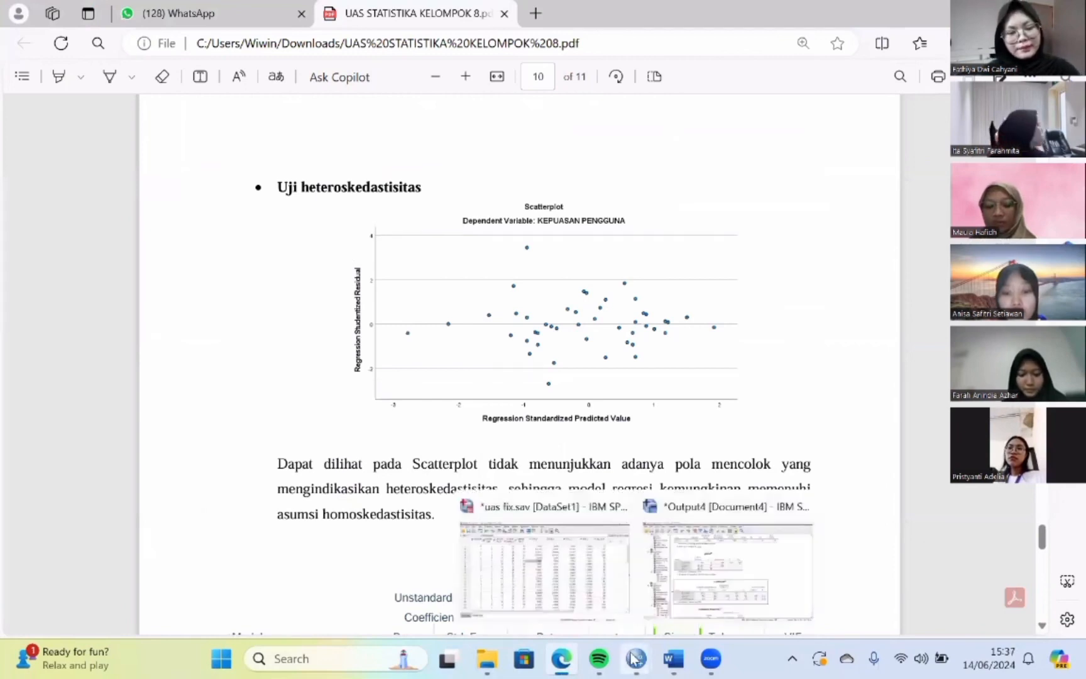
pyautogui.click(714, 584)
pyautogui.scroll(-7, 714, 495)
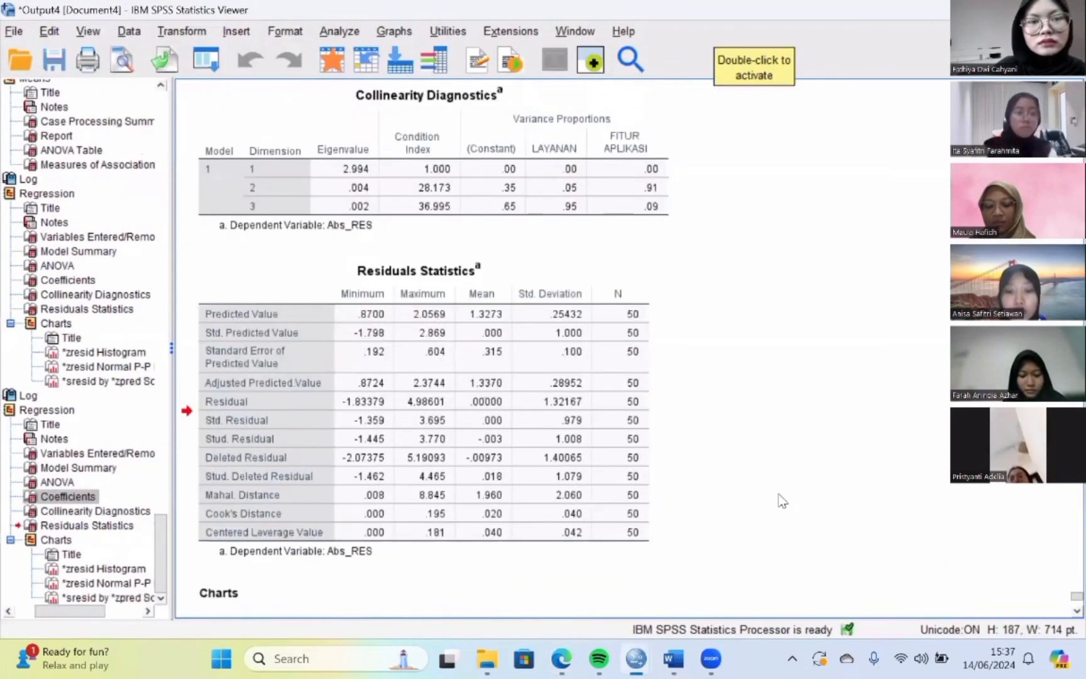
pyautogui.scroll(-18, 1061, 602)
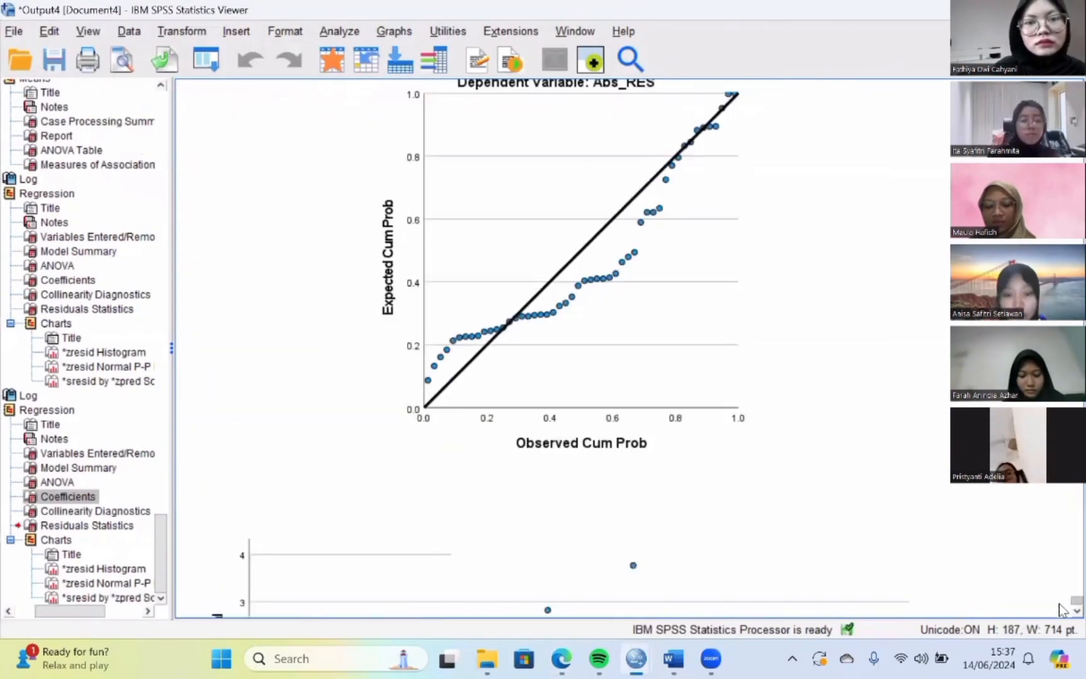
pyautogui.scroll(-1, 1061, 608)
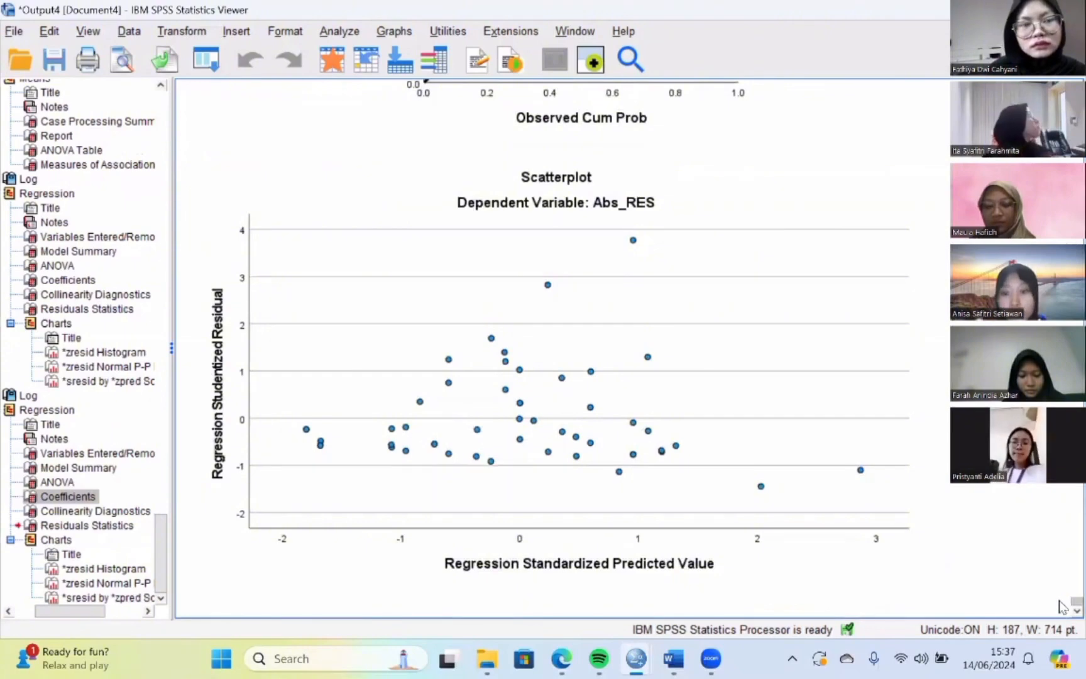
pyautogui.scroll(20, 1062, 603)
pyautogui.scroll(-15, 1062, 591)
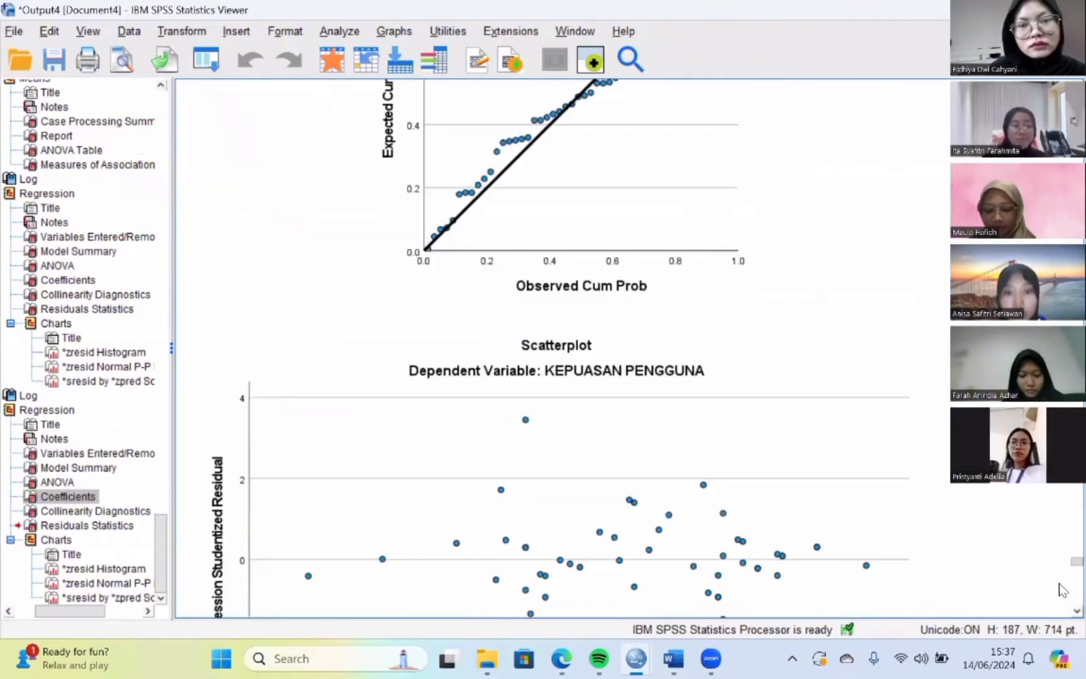
pyautogui.click(545, 381)
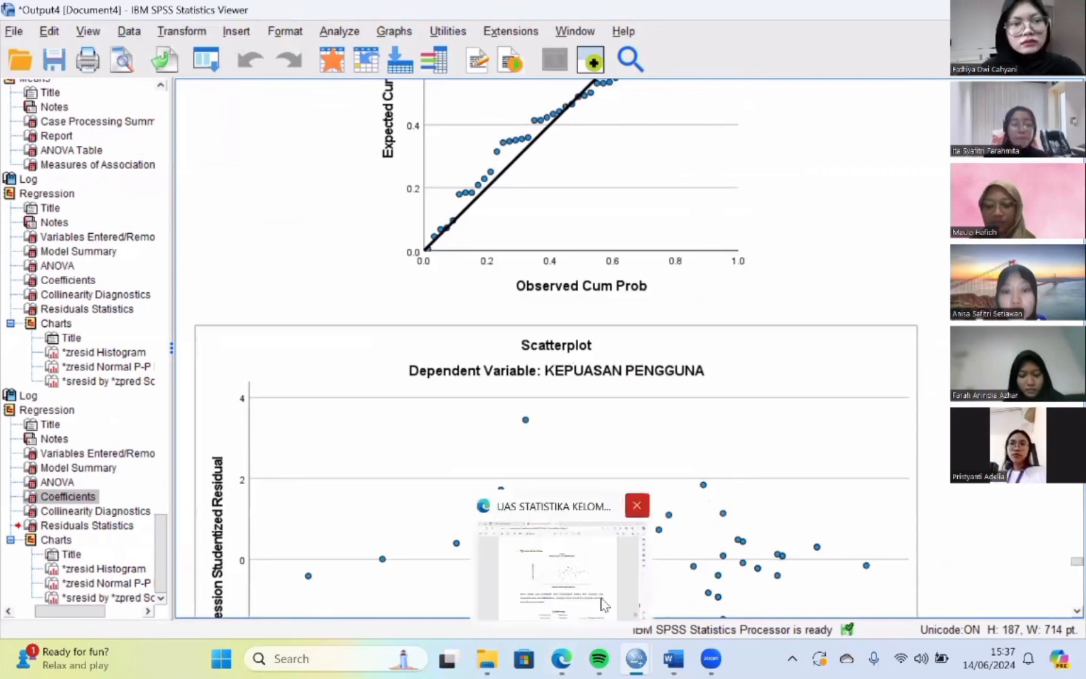
# - Switch to the PDF report in Edge and read the heteroskedasticity Coefficients interpretation and the Koefisien determinasi section
pyautogui.click(562, 658)
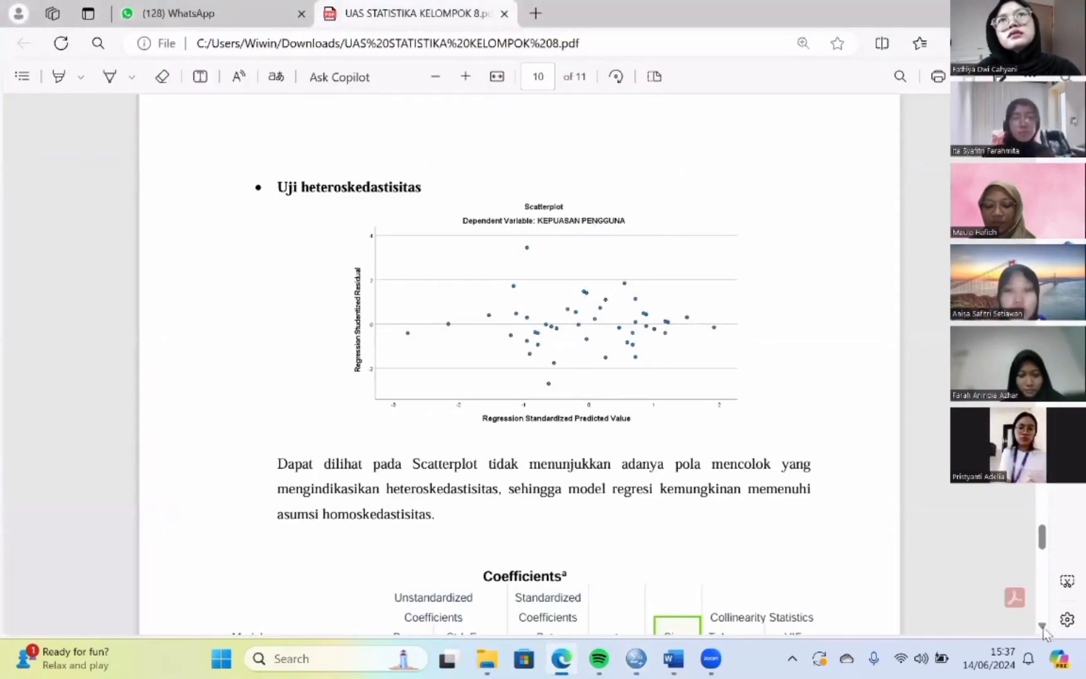
pyautogui.click(1042, 626)
pyautogui.click(1042, 626)
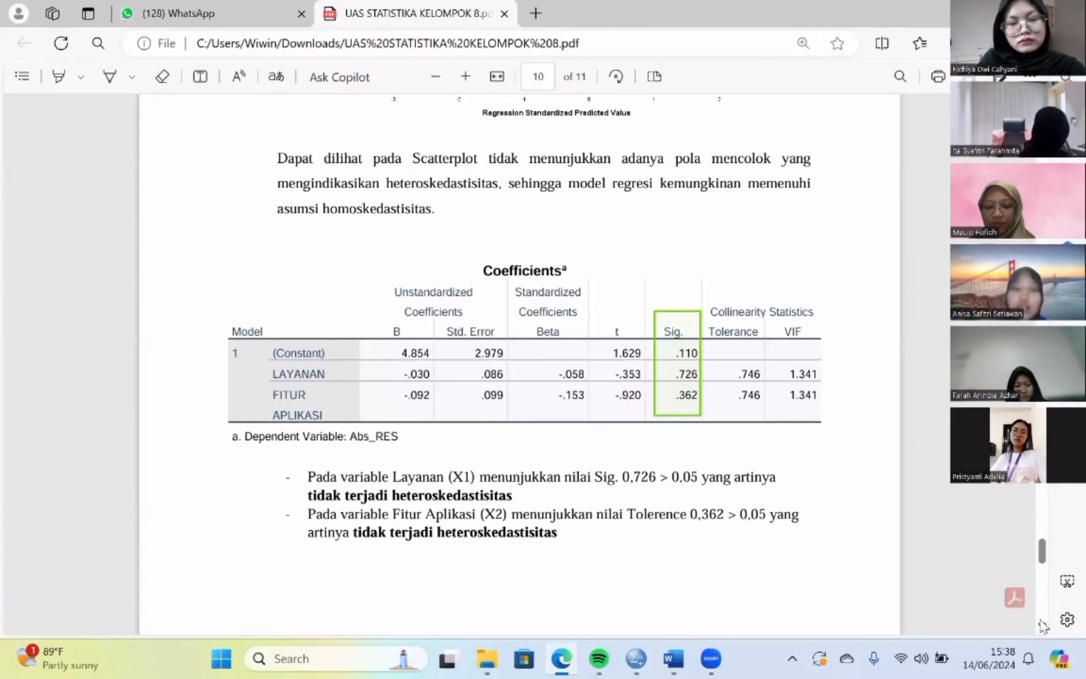
pyautogui.scroll(-4, 1043, 626)
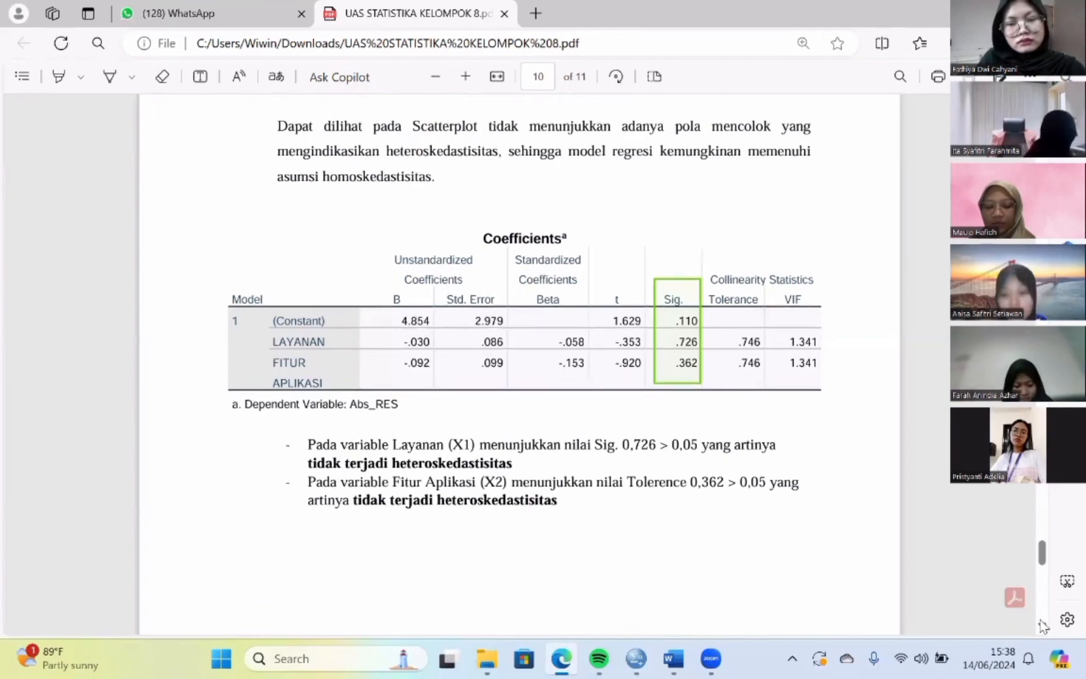
pyautogui.scroll(-4, 1044, 627)
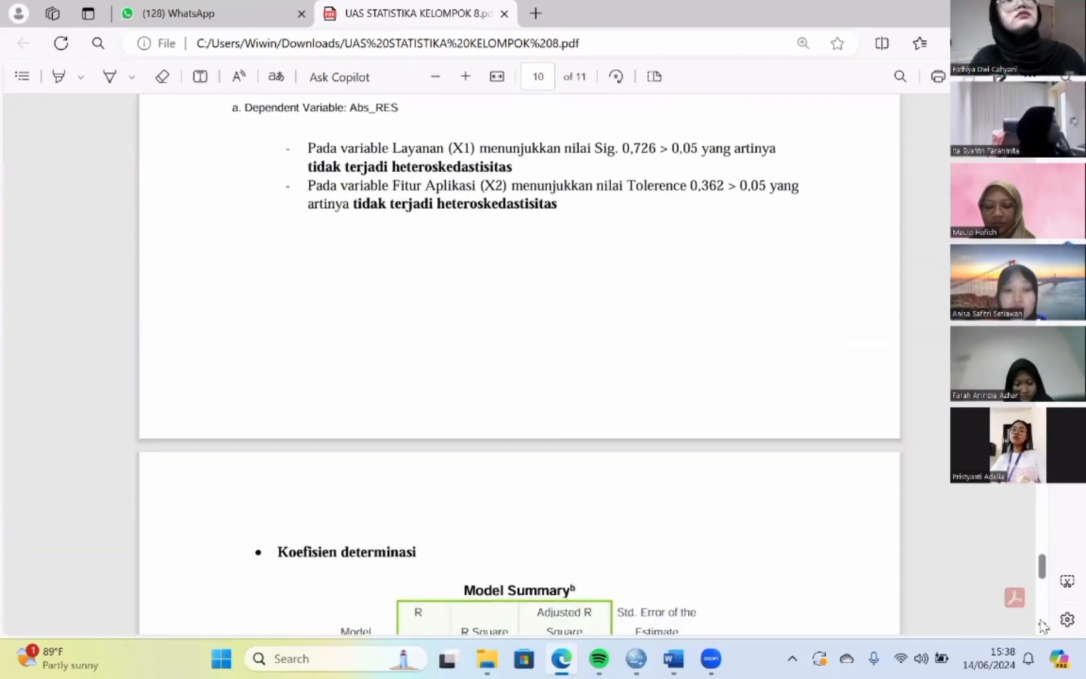
pyautogui.scroll(-3, 1043, 626)
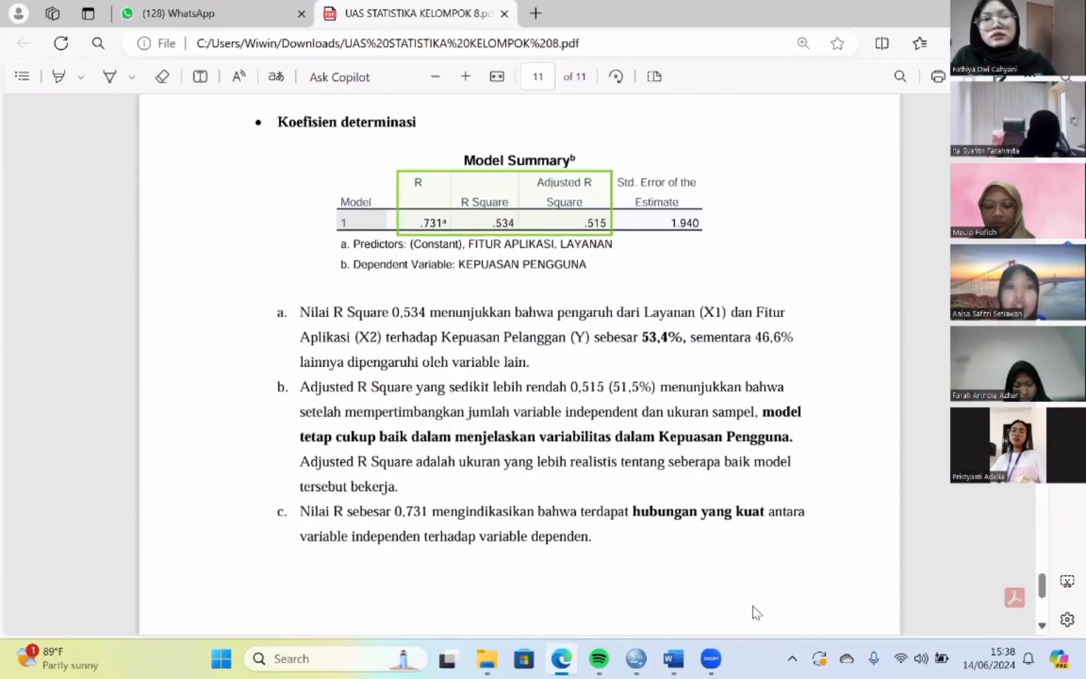
# - Switch to the SPSS output and locate the Model Summary table of the regression with KEPUASAN PENGGUNA as the dependent variable
pyautogui.moveTo(636, 658)
pyautogui.click(727, 586)
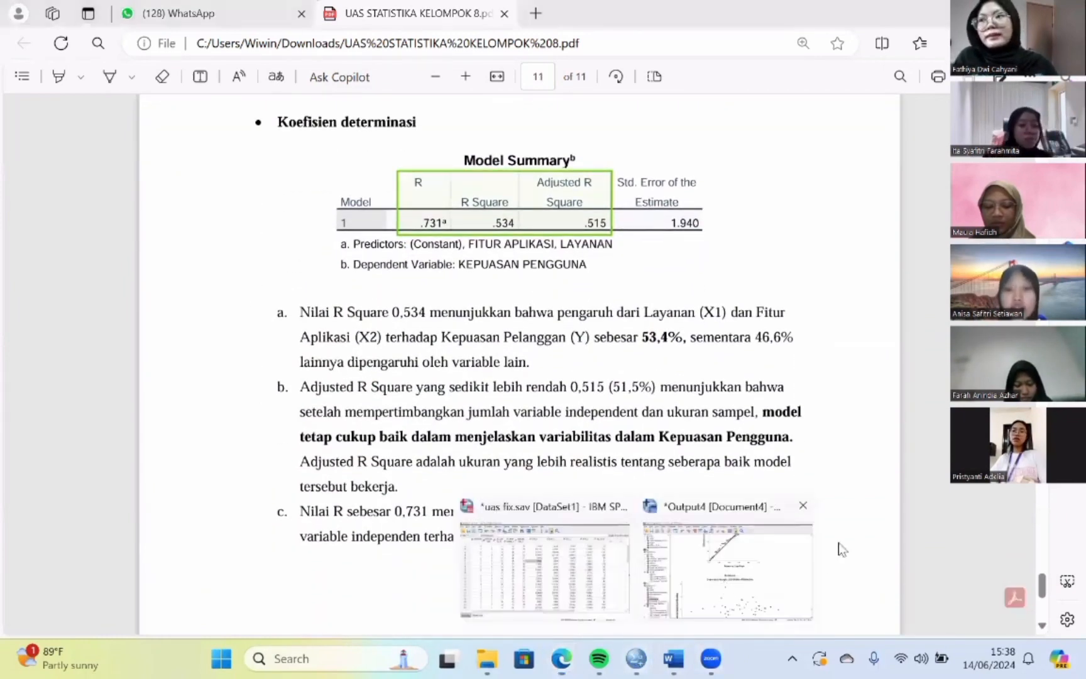
pyautogui.scroll(10, 1063, 564)
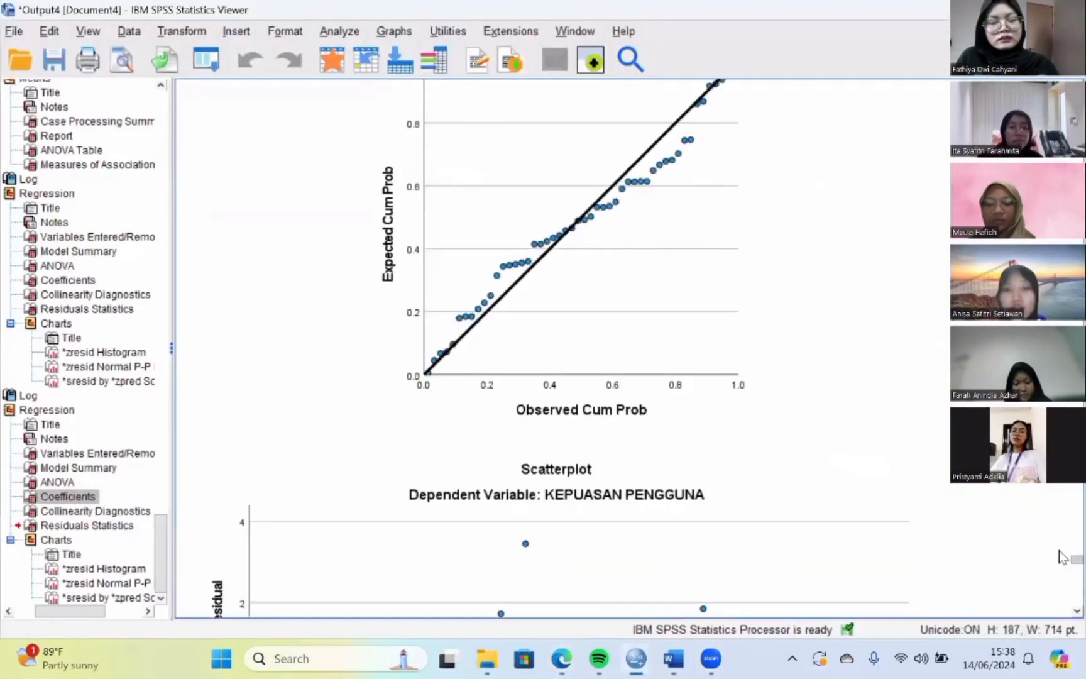
pyautogui.scroll(15, 1062, 531)
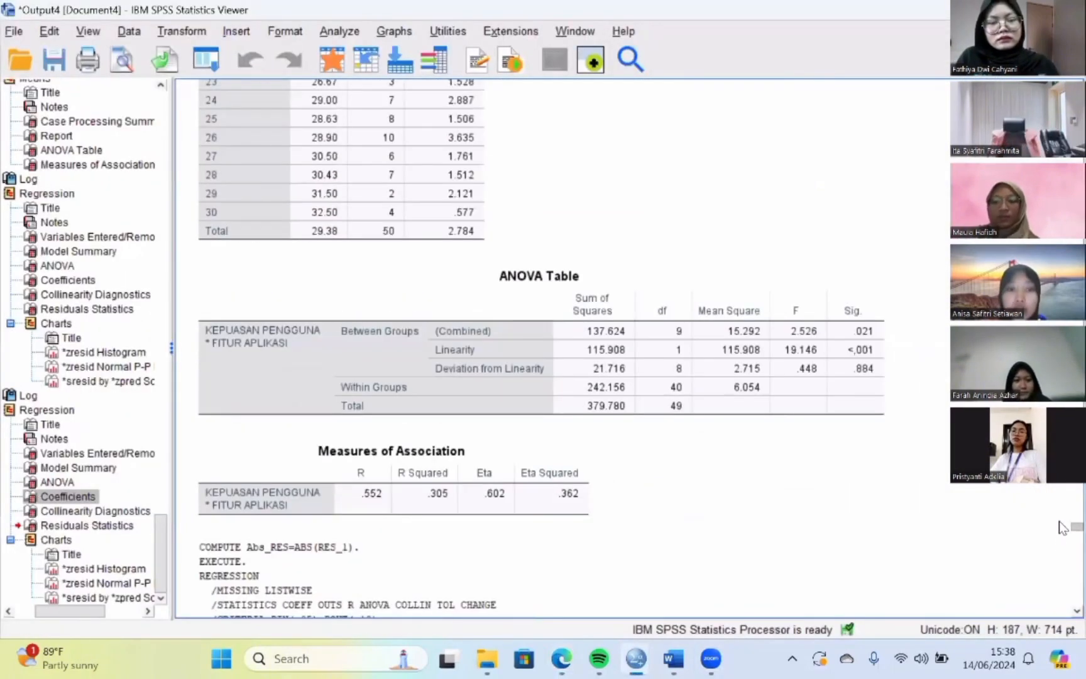
pyautogui.scroll(15, 1063, 510)
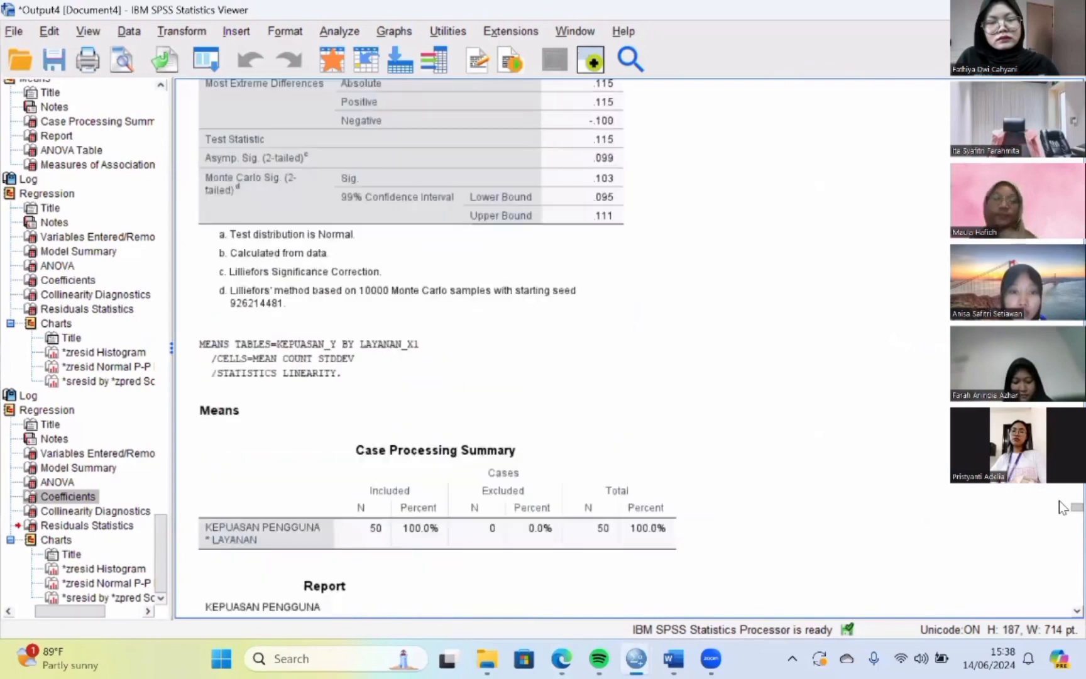
pyautogui.scroll(20, 1062, 499)
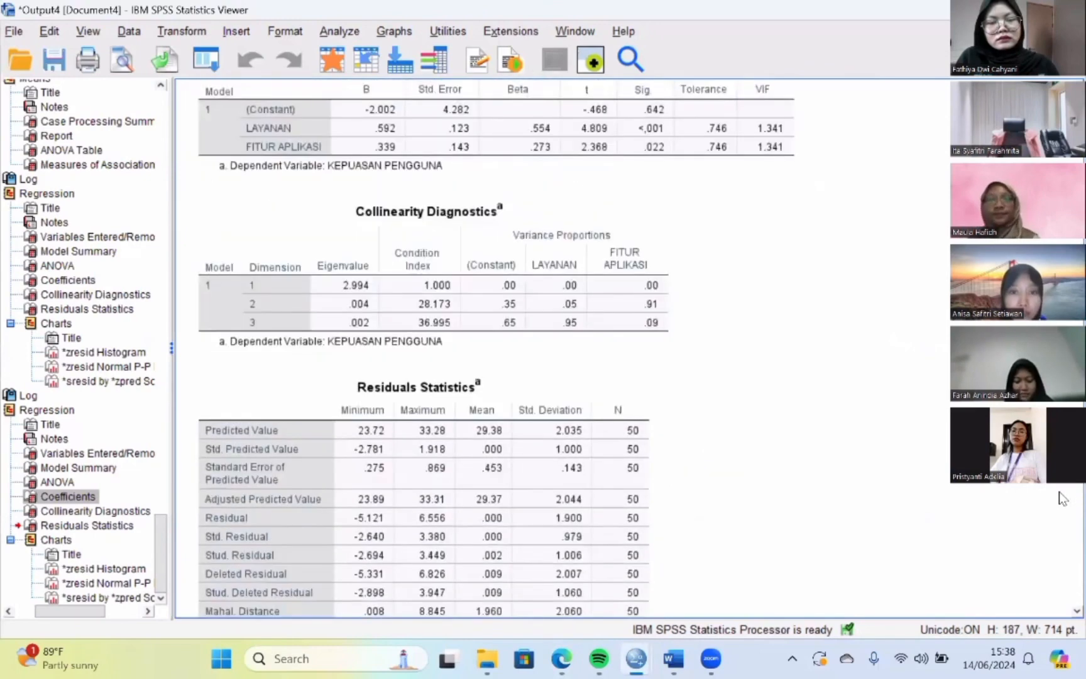
pyautogui.scroll(-20, 1063, 498)
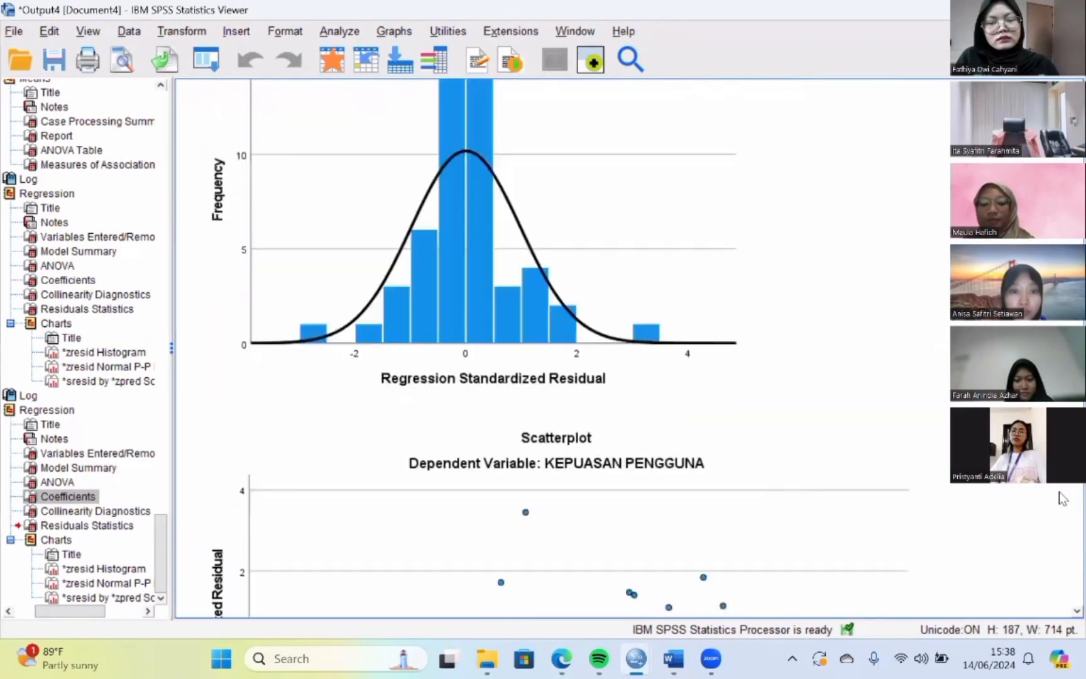
pyautogui.scroll(15, 1062, 499)
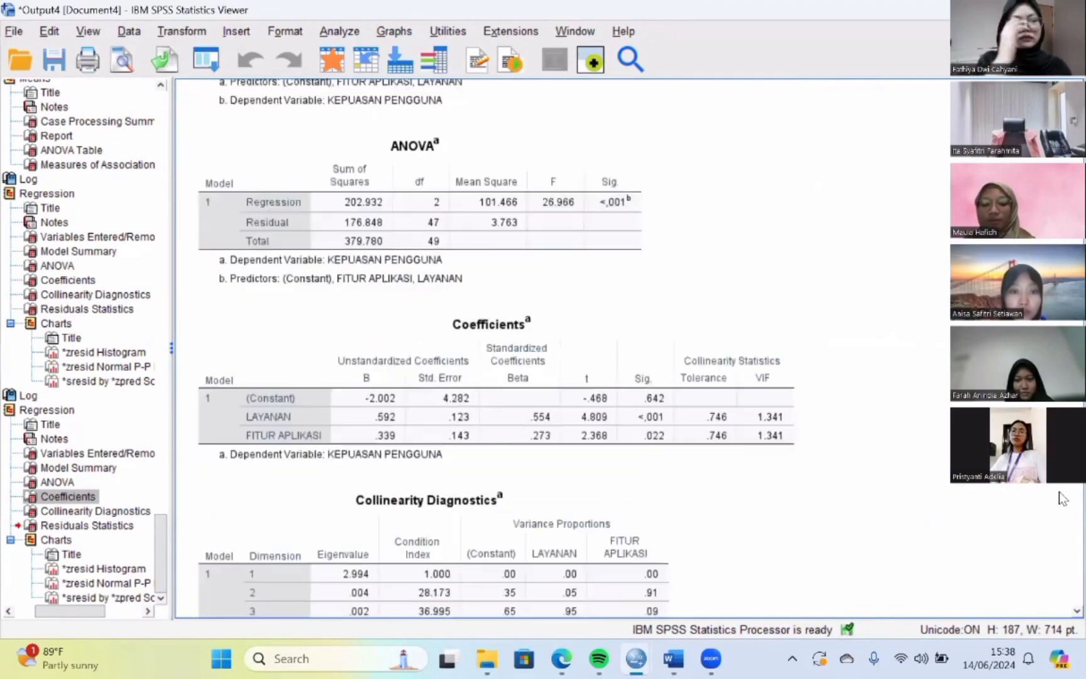
pyautogui.scroll(-15, 1063, 499)
pyautogui.scroll(10, 1062, 498)
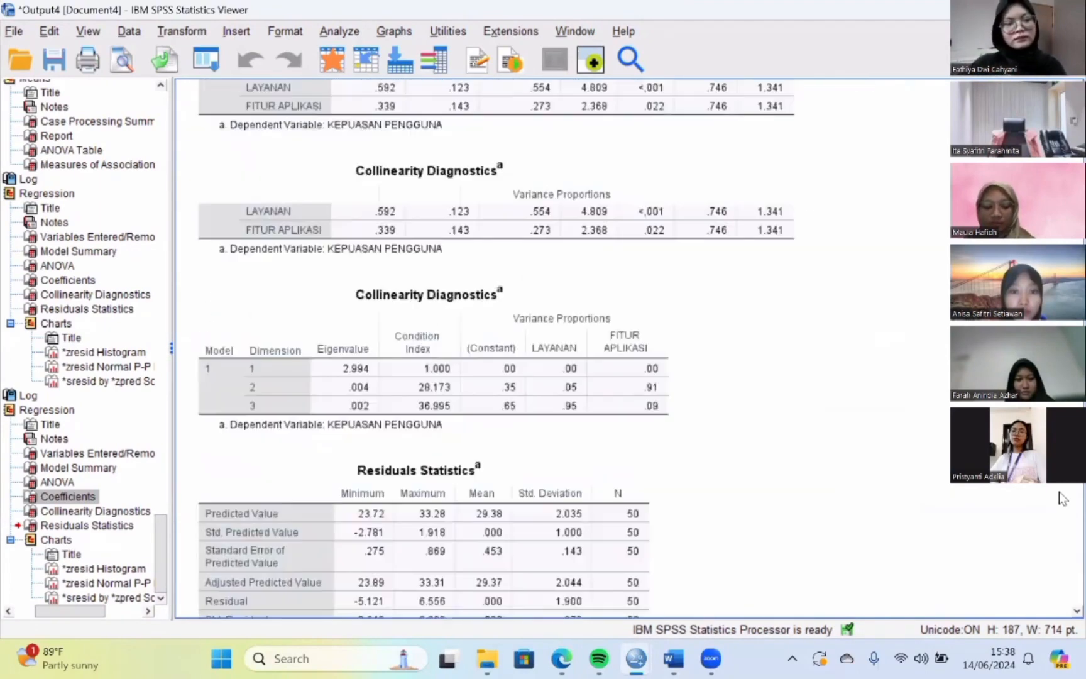
pyautogui.scroll(6, 1063, 499)
pyautogui.scroll(3, 1063, 498)
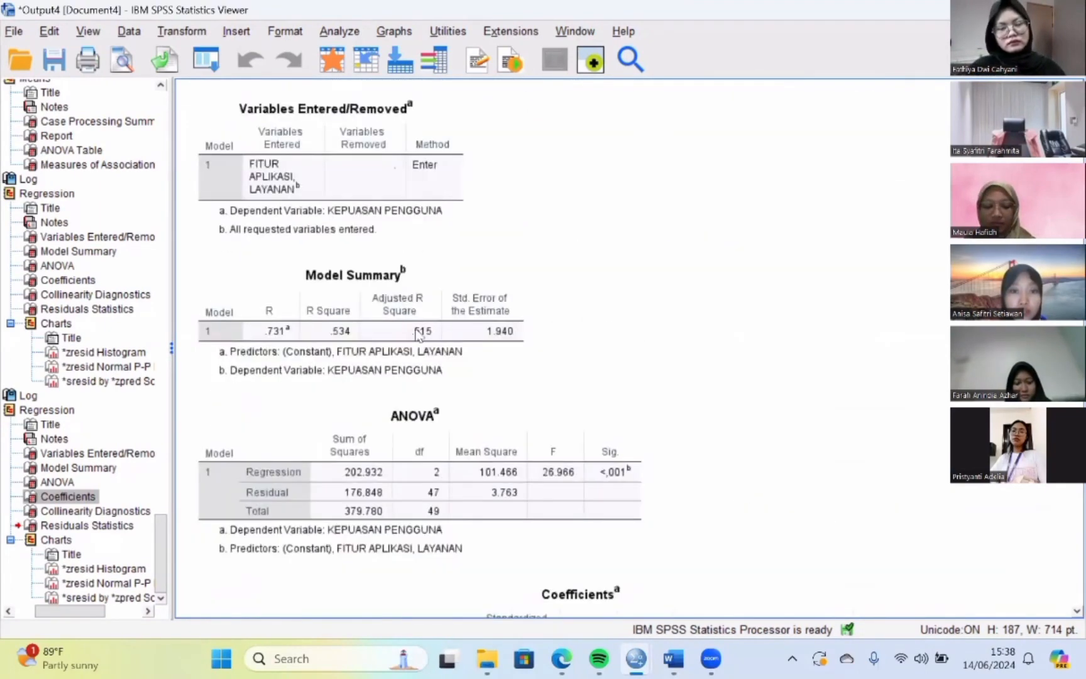
pyautogui.click(284, 369)
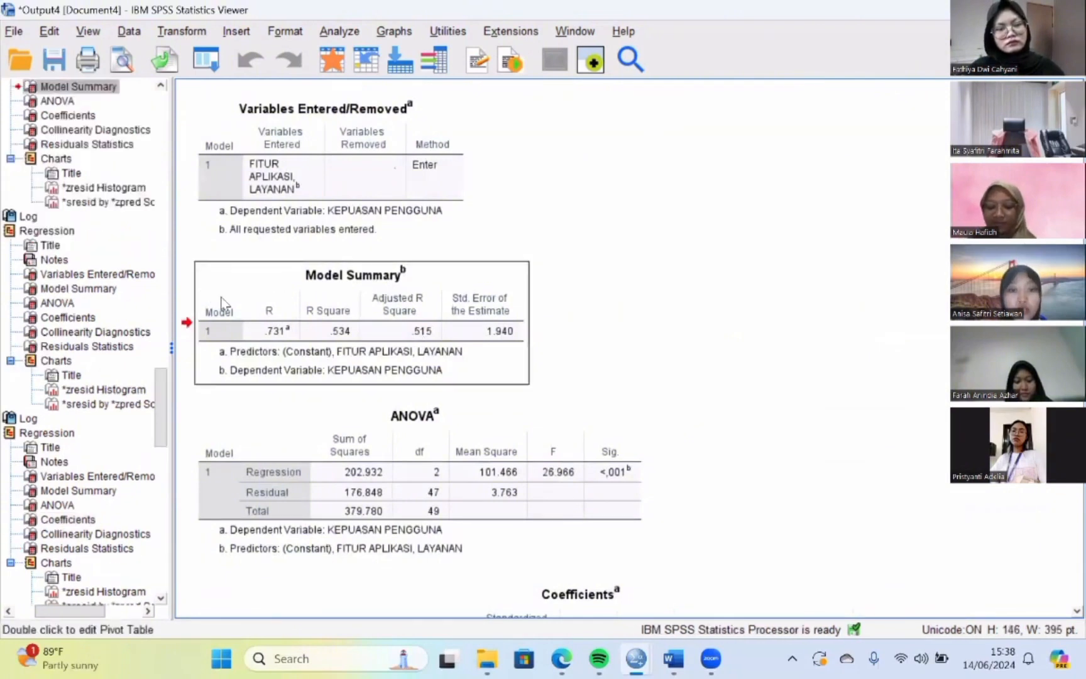
# - Return to the PDF report in Edge, review the Koefisien determinasi section, and check the correlation strength guideline under Uji korelasi berganda on page 7
pyautogui.moveTo(559, 658)
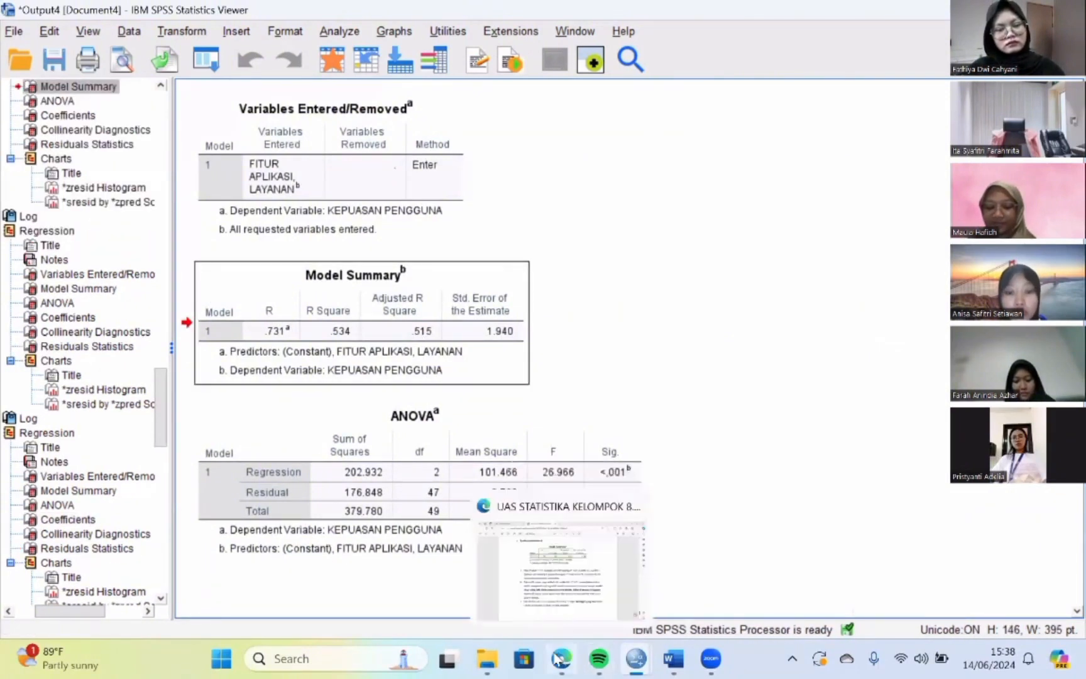
pyautogui.click(579, 609)
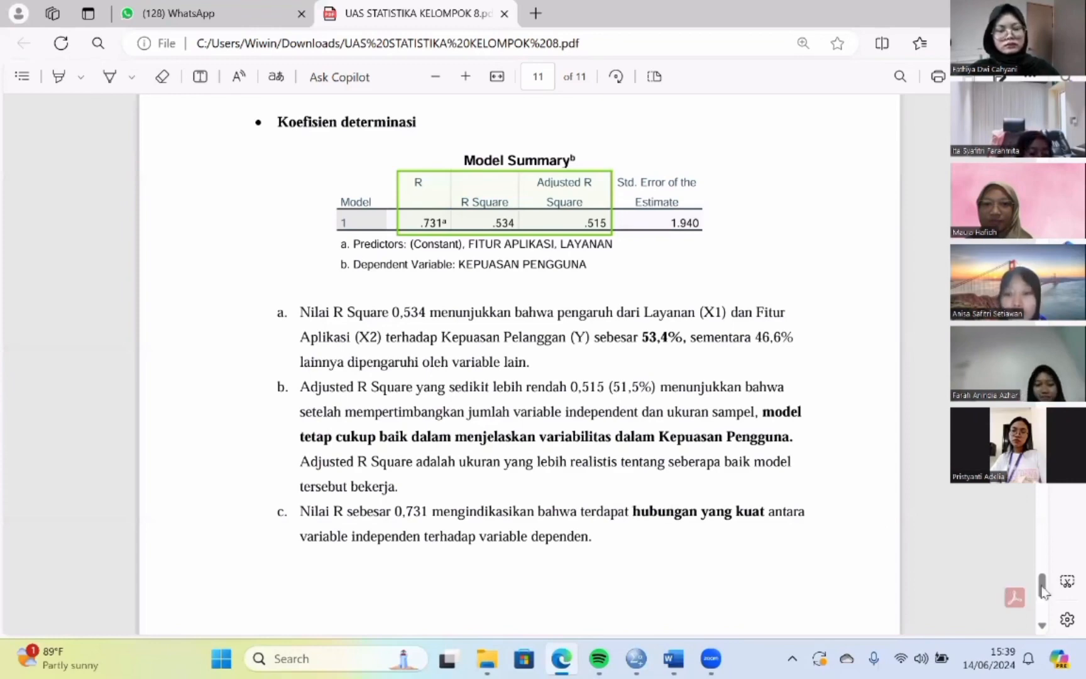
pyautogui.scroll(8, 1044, 588)
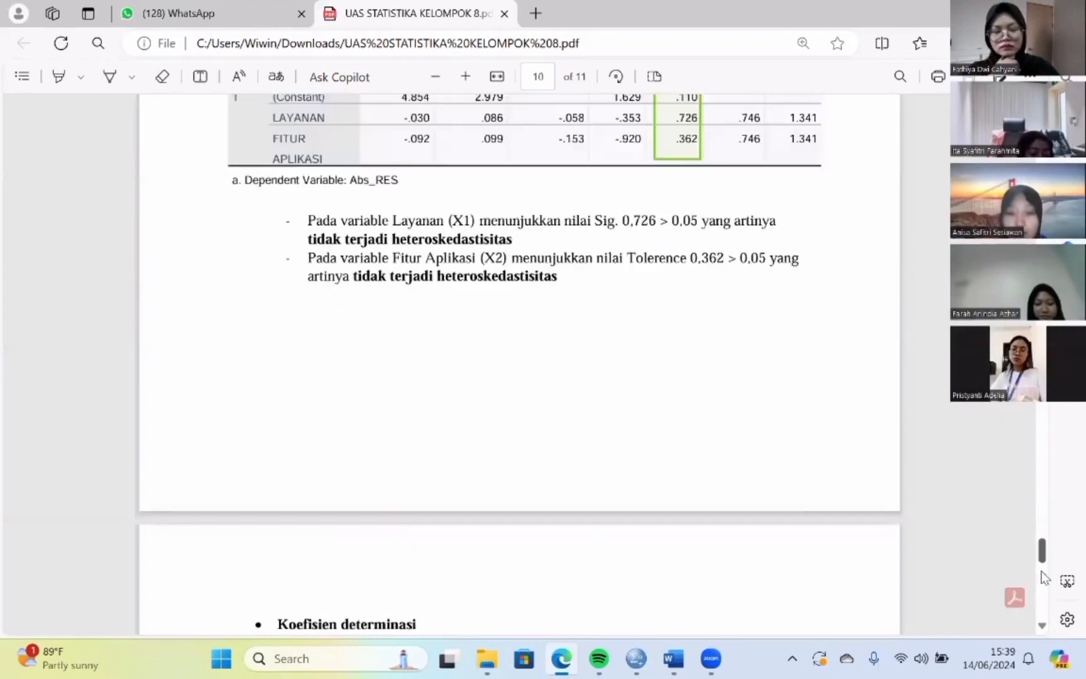
pyautogui.scroll(20, 1042, 572)
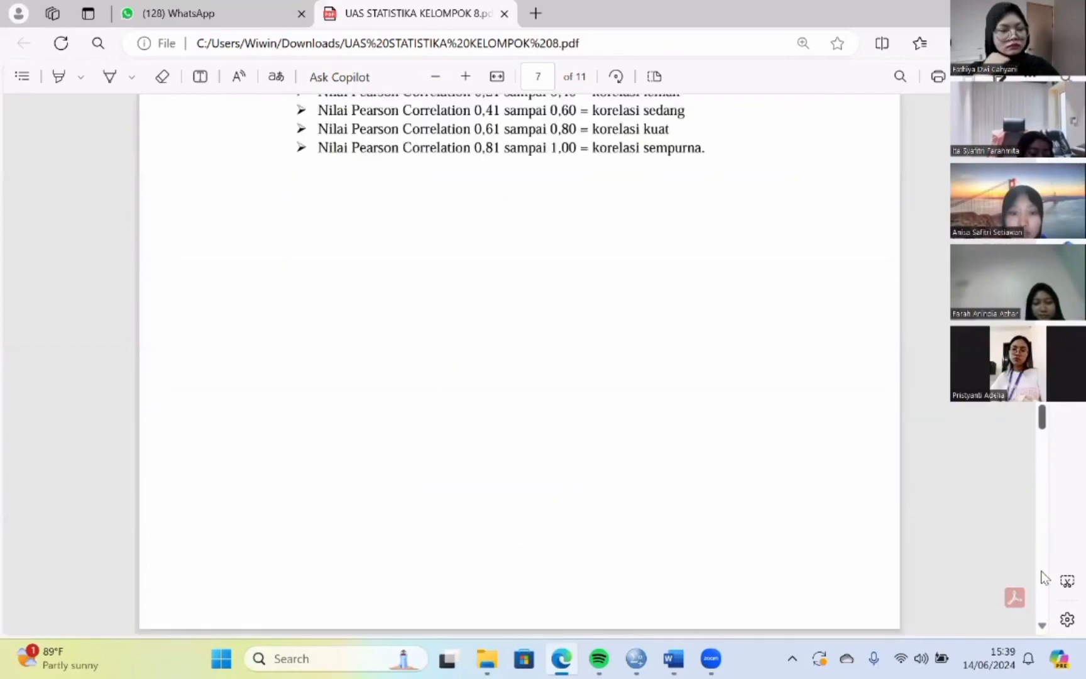
pyautogui.scroll(3, 1044, 577)
pyautogui.scroll(-12, 1044, 577)
pyautogui.scroll(3, 1044, 577)
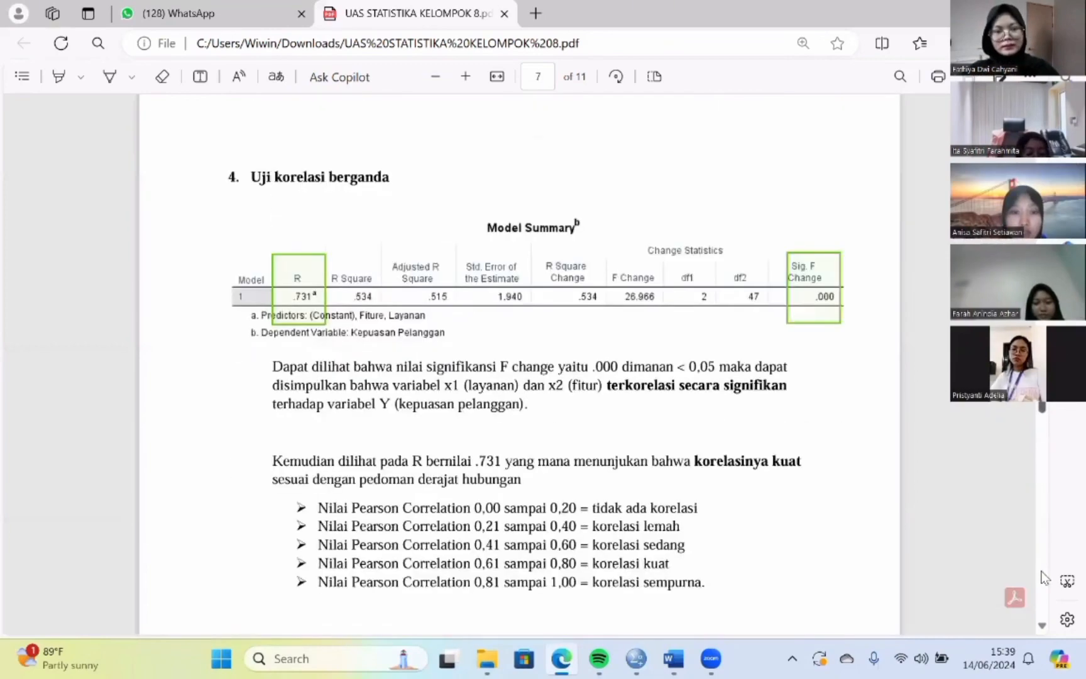
pyautogui.scroll(-1, 1044, 577)
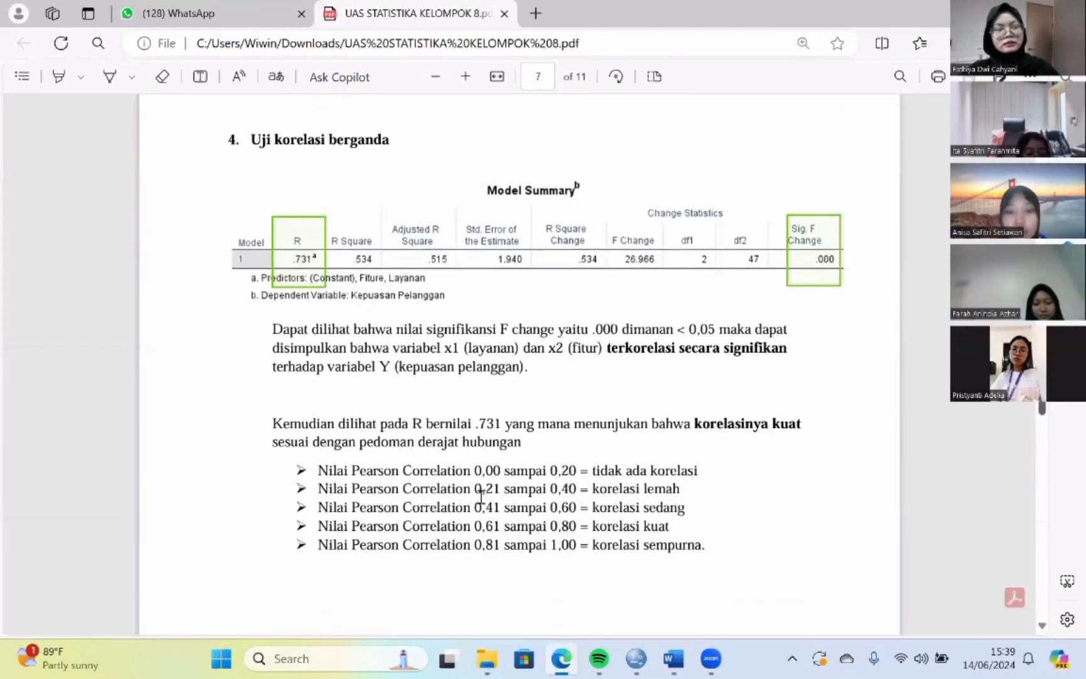
pyautogui.scroll(-1, 661, 502)
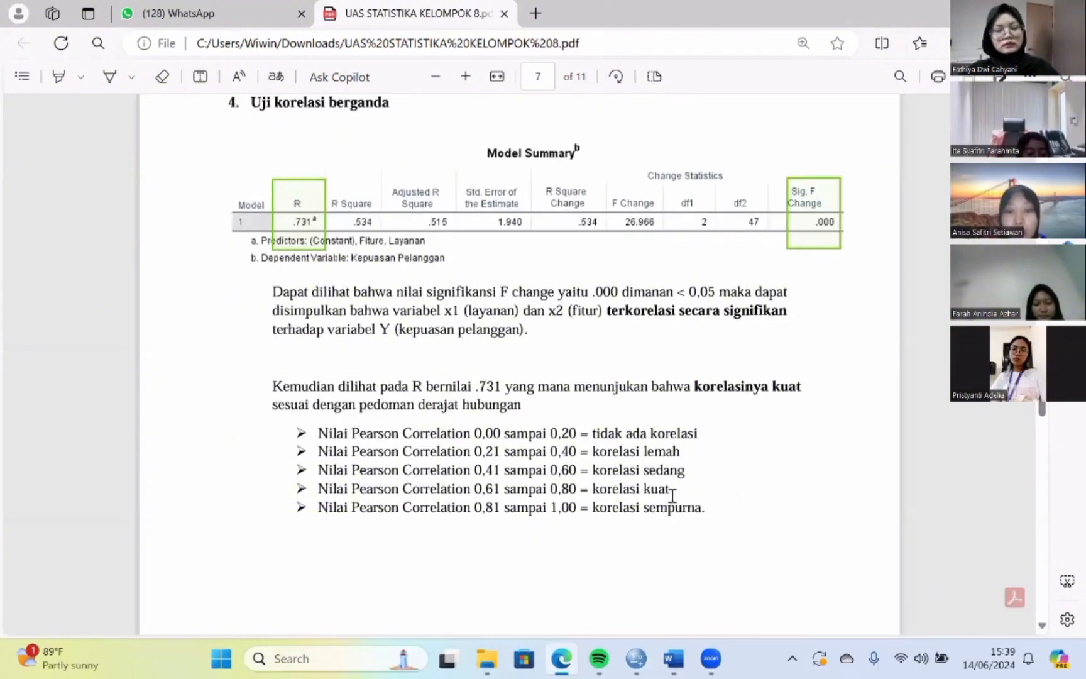